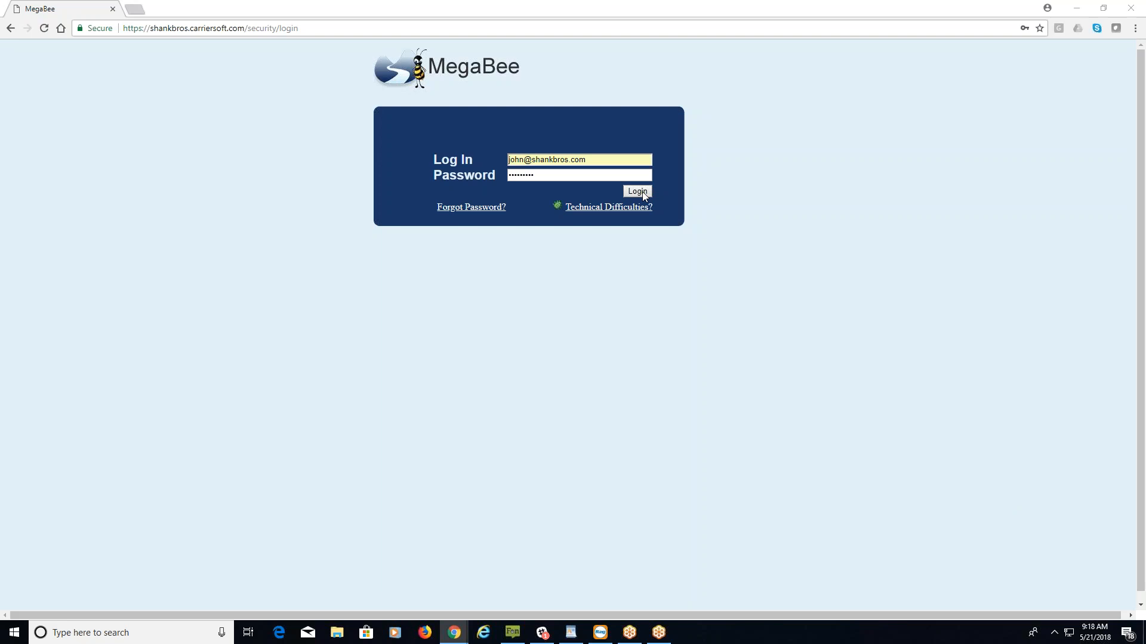
Sign in to MegaBee and decline the browser's offer to save the password.
{"action": "left_click", "coordinate": [637, 192]}
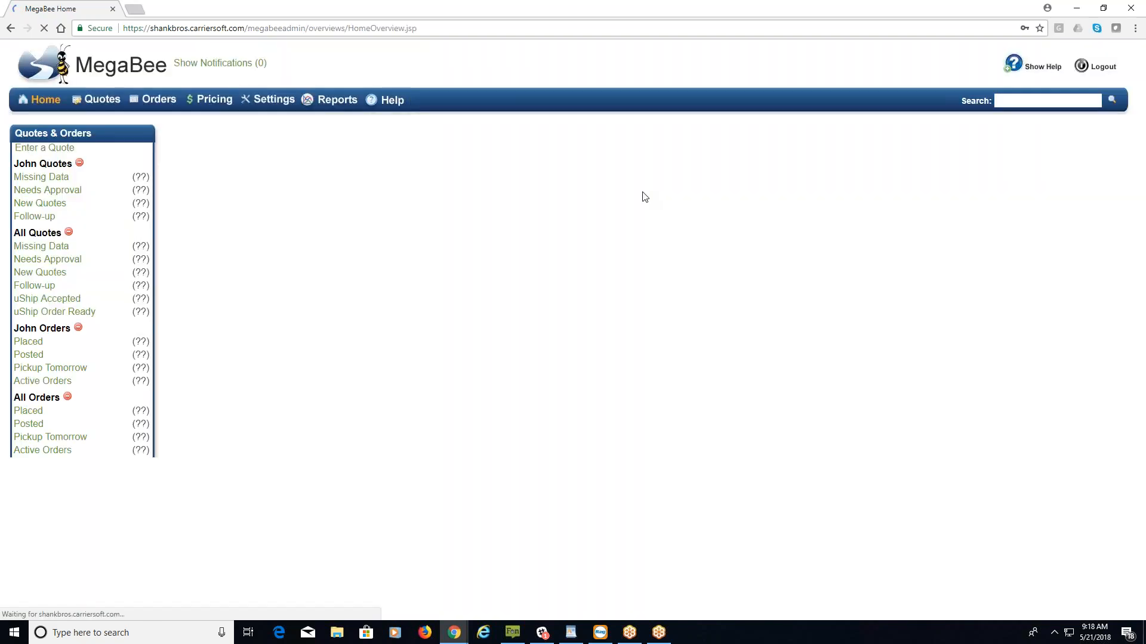
{"action": "left_click", "coordinate": [1000, 294]}
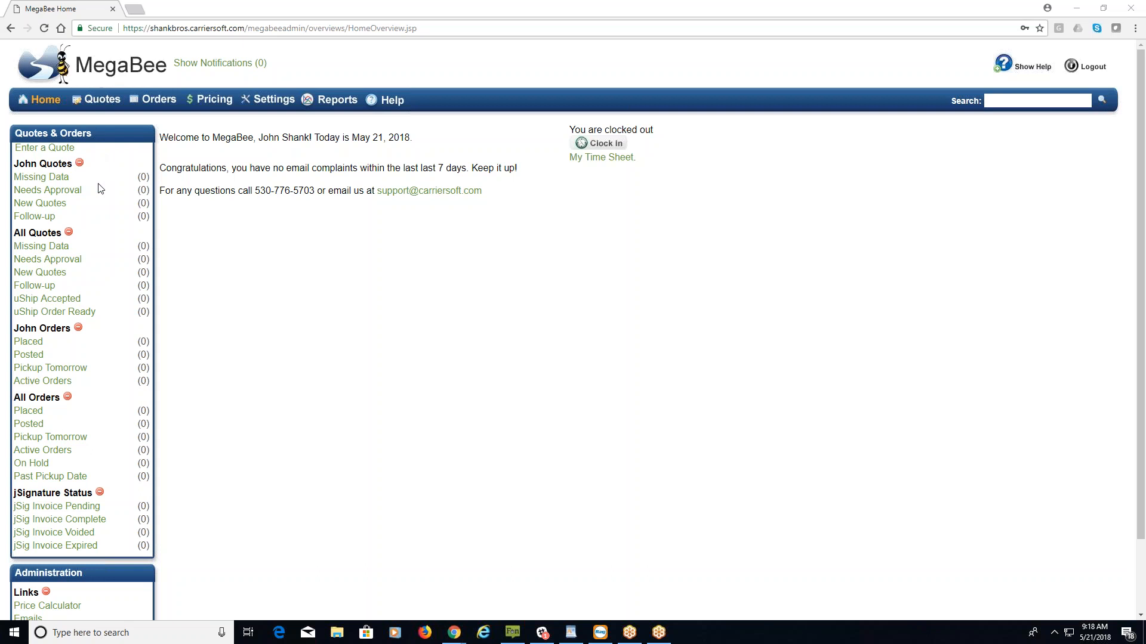
Collapse the All Orders and All Quotes sidebar groups, leaving the personal quotes and orders listed.
{"action": "double_click", "coordinate": [52, 164]}
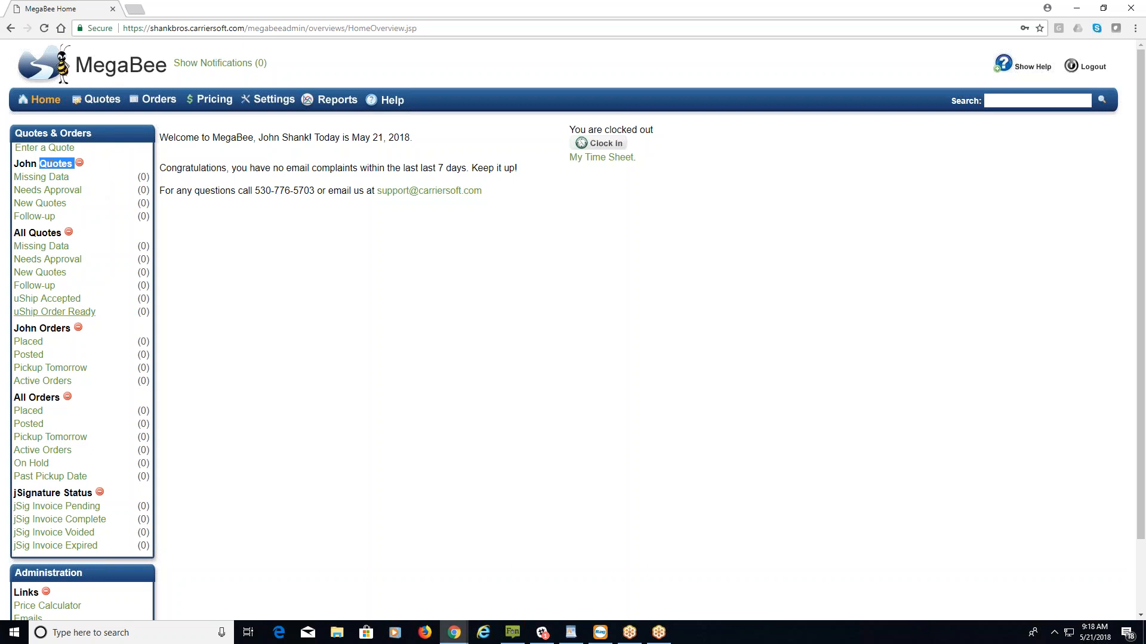
{"action": "double_click", "coordinate": [54, 329]}
{"action": "double_click", "coordinate": [45, 232]}
{"action": "double_click", "coordinate": [44, 398]}
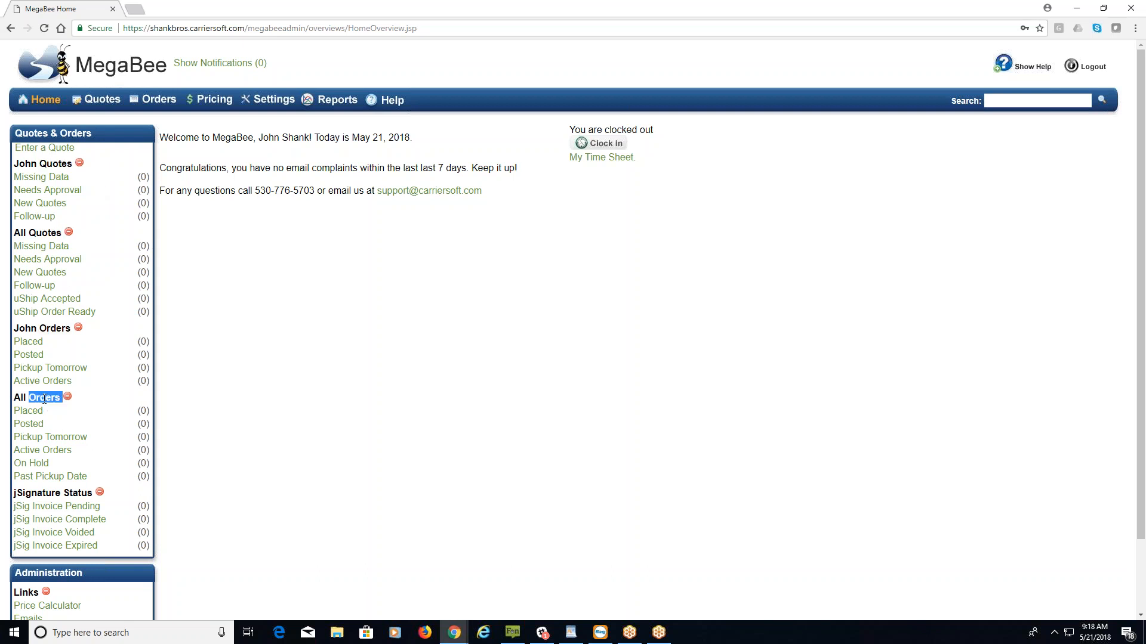
{"action": "left_click", "coordinate": [95, 399]}
{"action": "left_click", "coordinate": [69, 398]}
{"action": "left_click", "coordinate": [69, 234]}
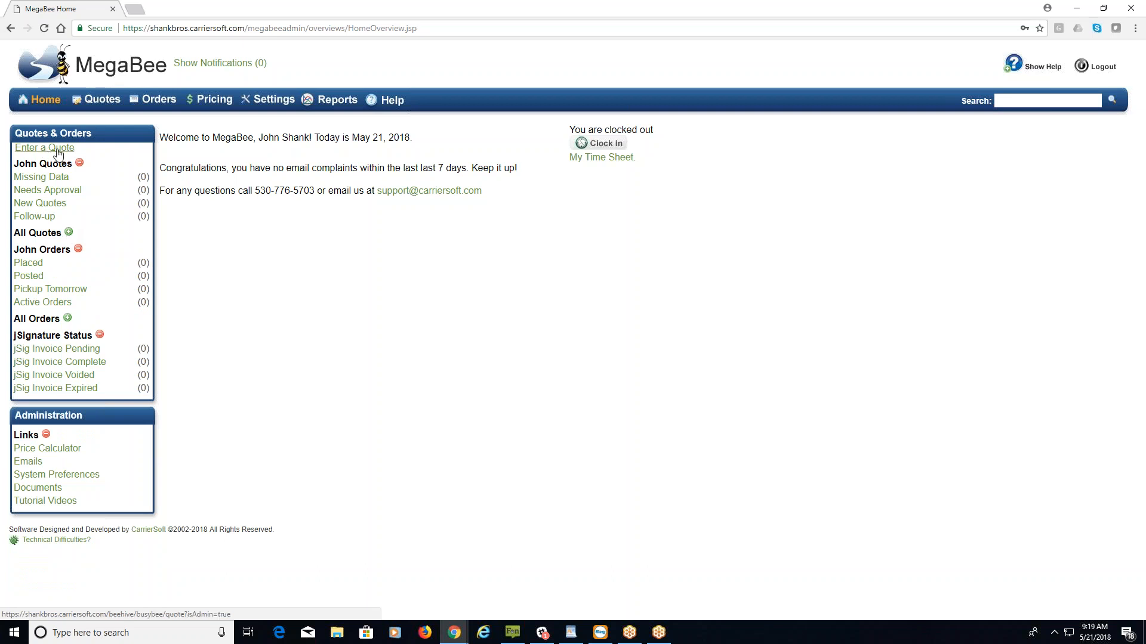
Highlight the jSignature Status group, then go to the Settings area.
{"action": "double_click", "coordinate": [34, 337]}
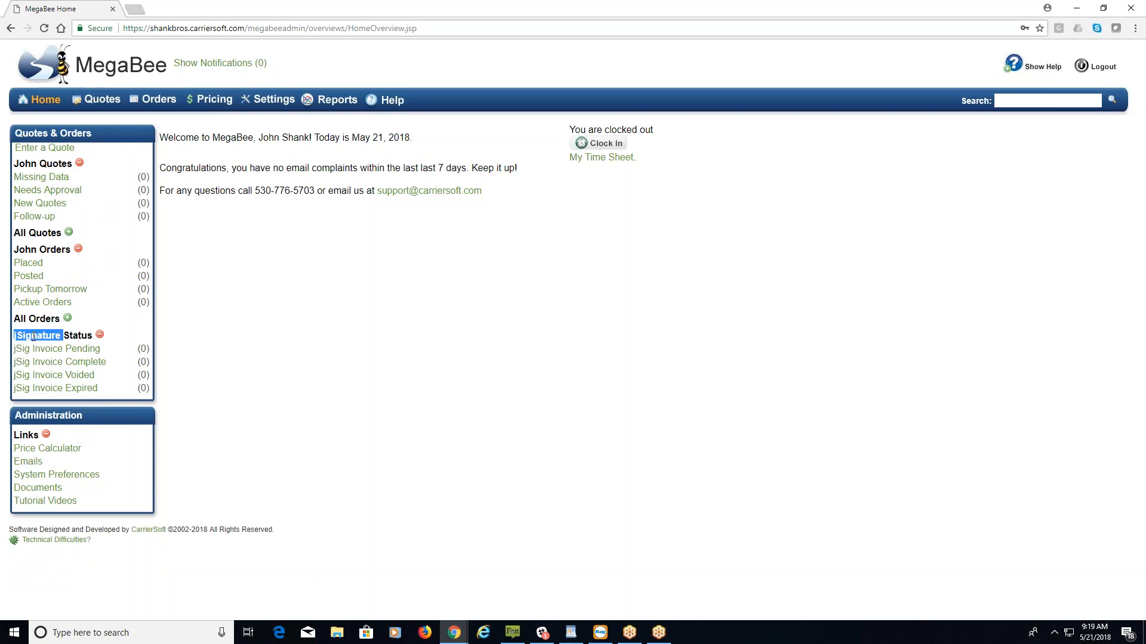
{"action": "left_click", "coordinate": [127, 333]}
{"action": "left_click", "coordinate": [270, 103]}
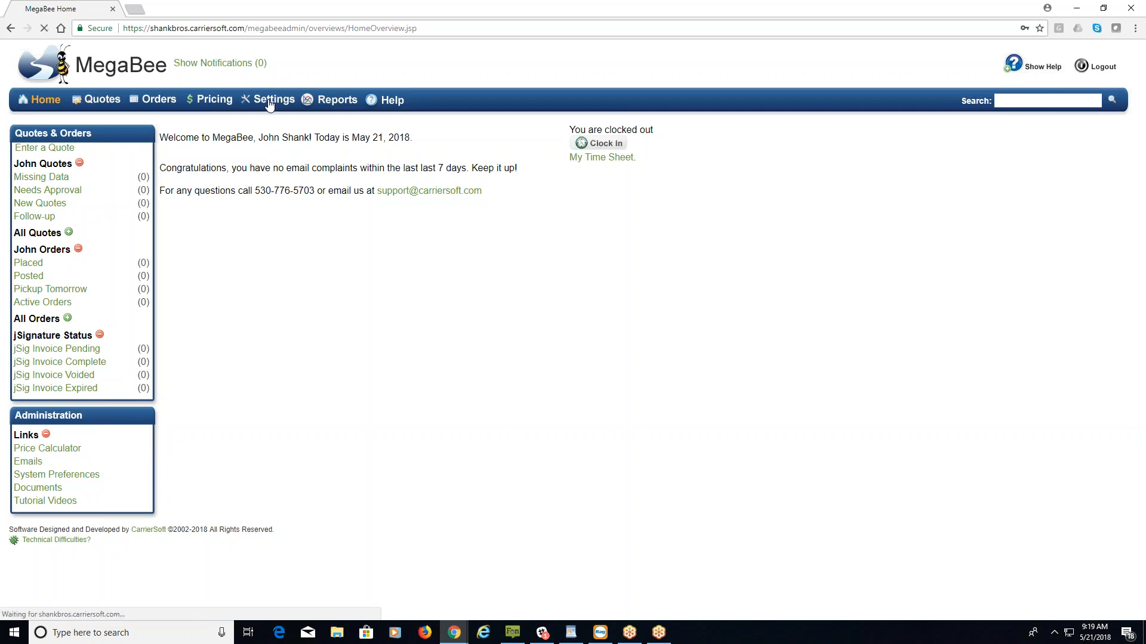
Open System Preferences and look through its Order, Quote and Outside Integration tabs.
{"action": "left_click", "coordinate": [239, 137]}
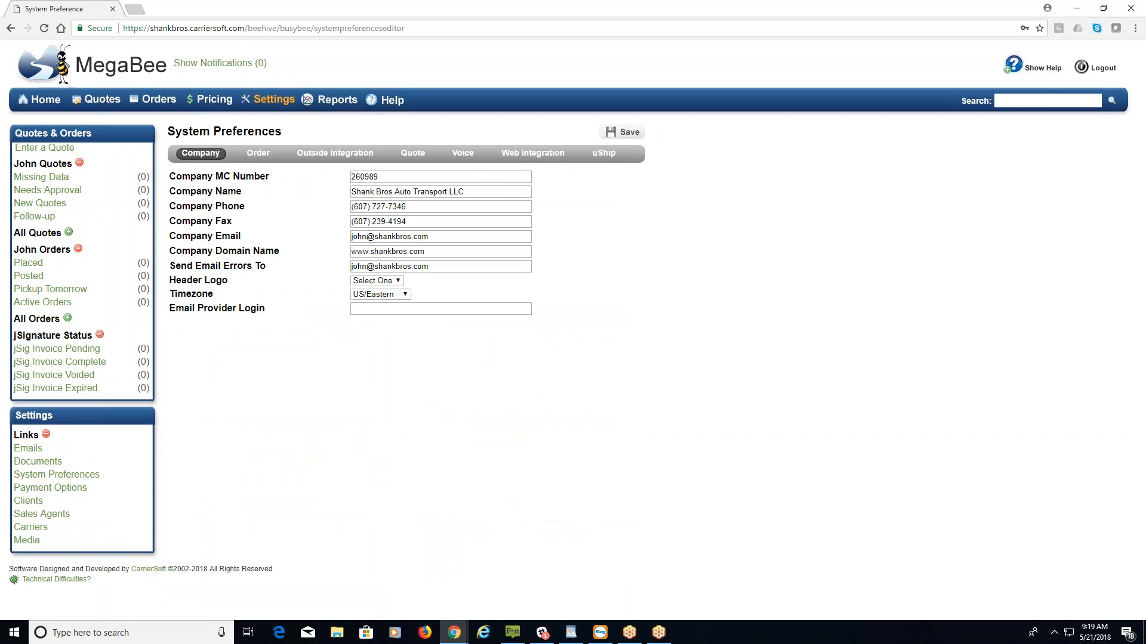
{"action": "left_click", "coordinate": [256, 156]}
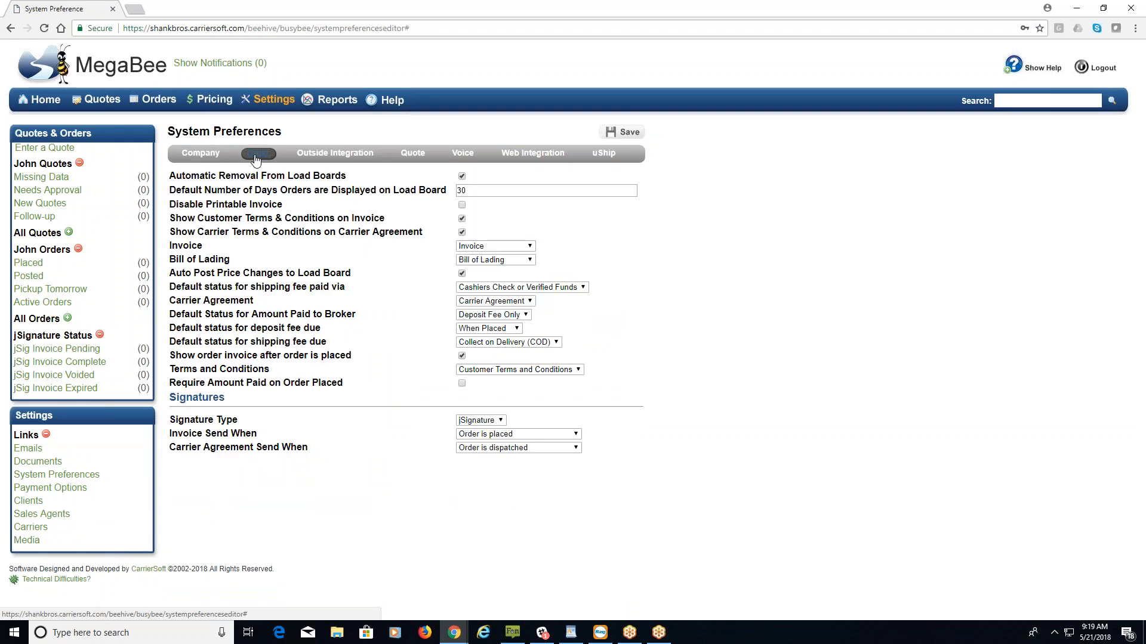
{"action": "left_click", "coordinate": [414, 157]}
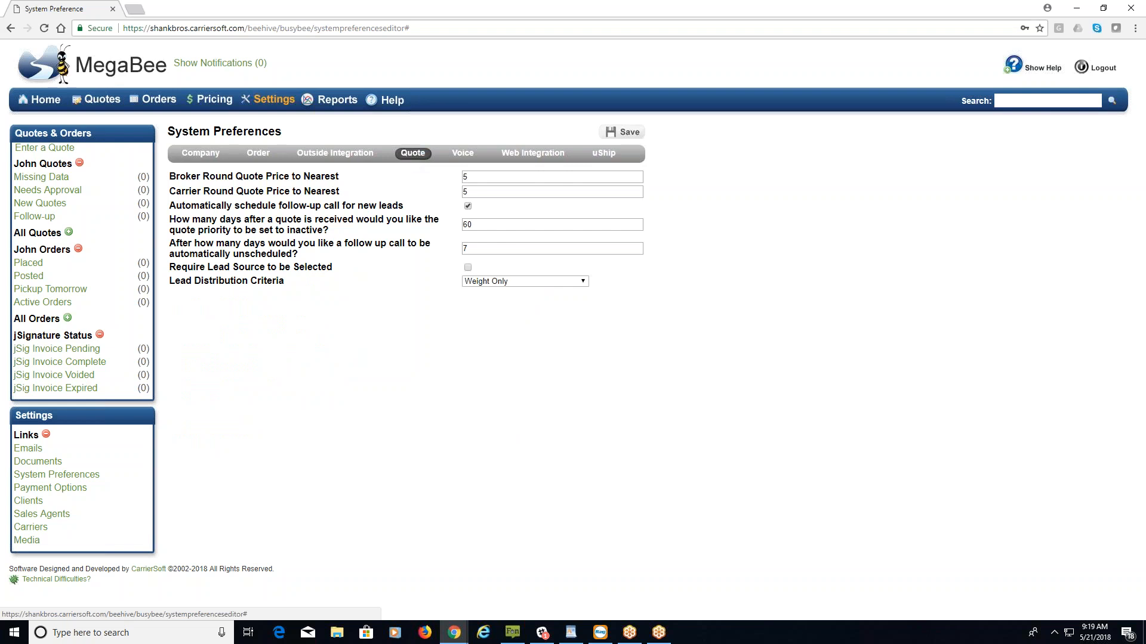
{"action": "left_click", "coordinate": [339, 157]}
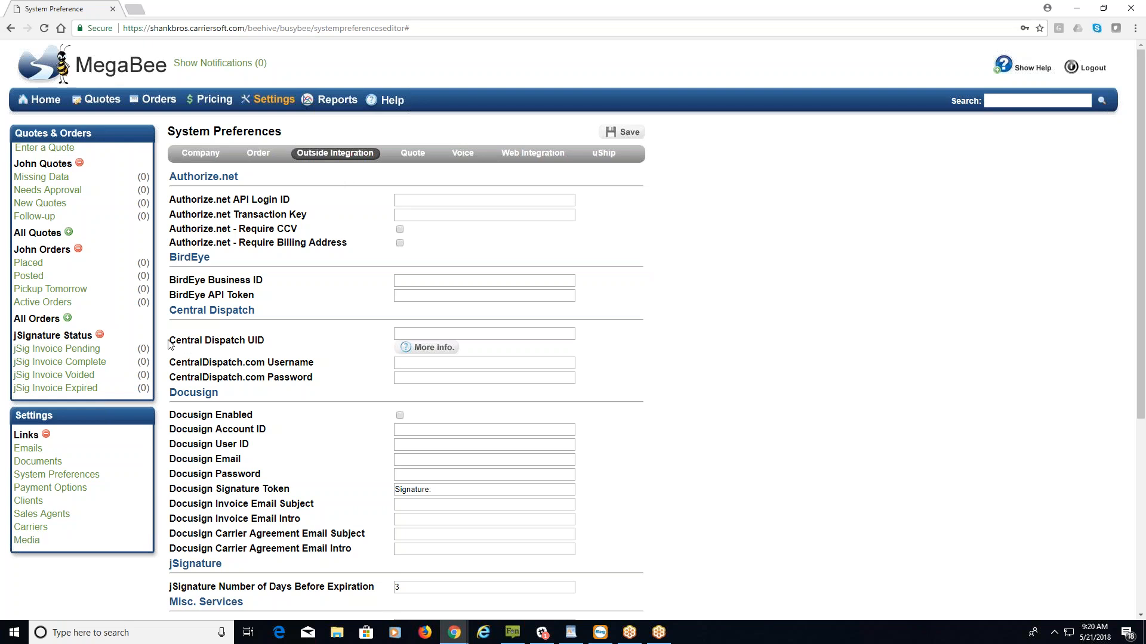
Select the Central Dispatch UID field, then switch to the Help overview.
{"action": "left_click_drag", "start_coordinate": [170, 340], "coordinate": [265, 341]}
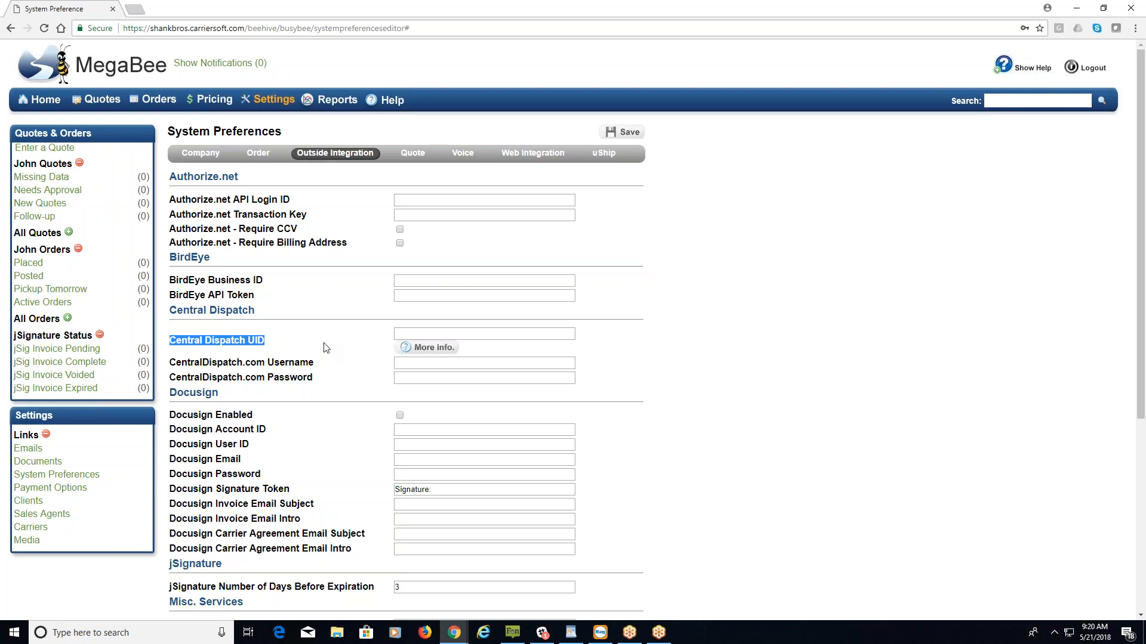
{"action": "left_click", "coordinate": [425, 333]}
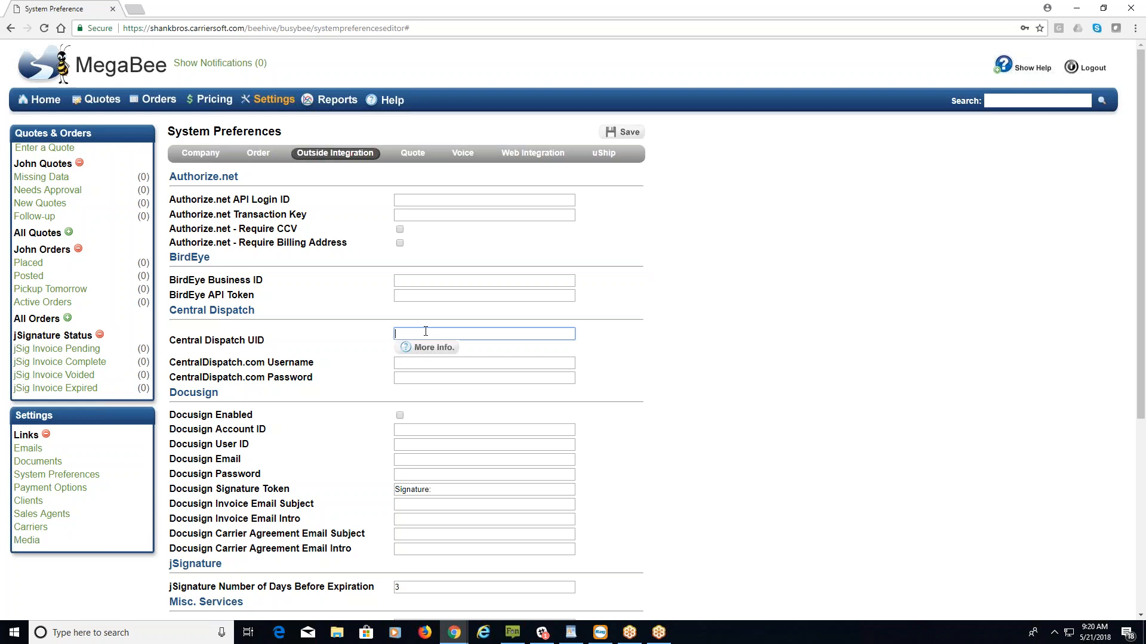
{"action": "left_click", "coordinate": [396, 106]}
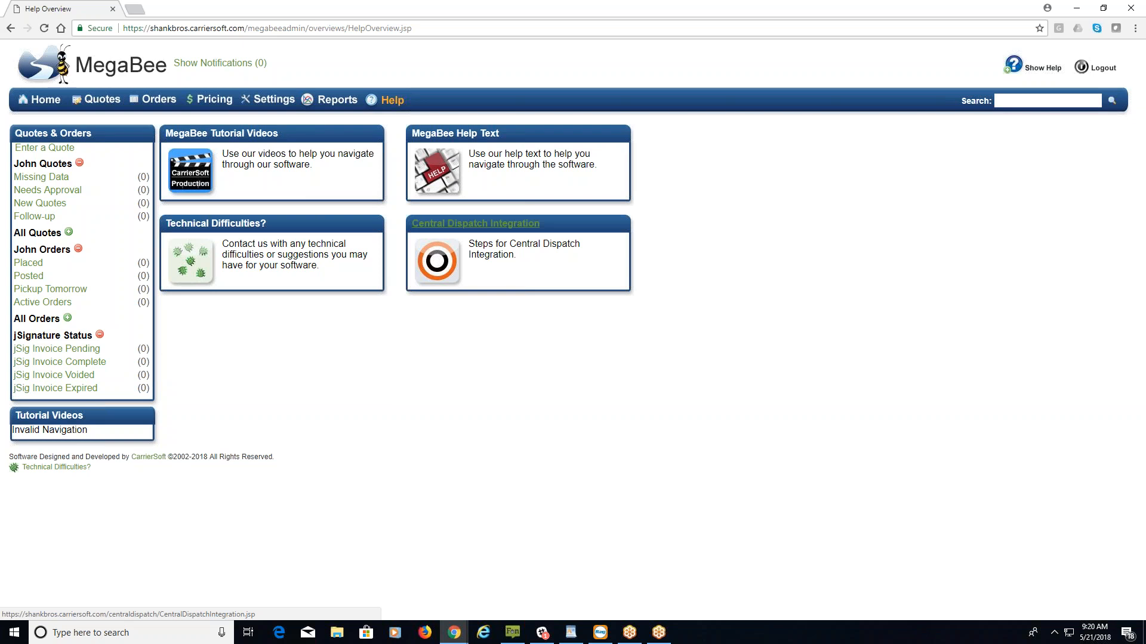
View the Central Dispatch Integration steps, then return to System Preferences' Company tab.
{"action": "left_click", "coordinate": [476, 223]}
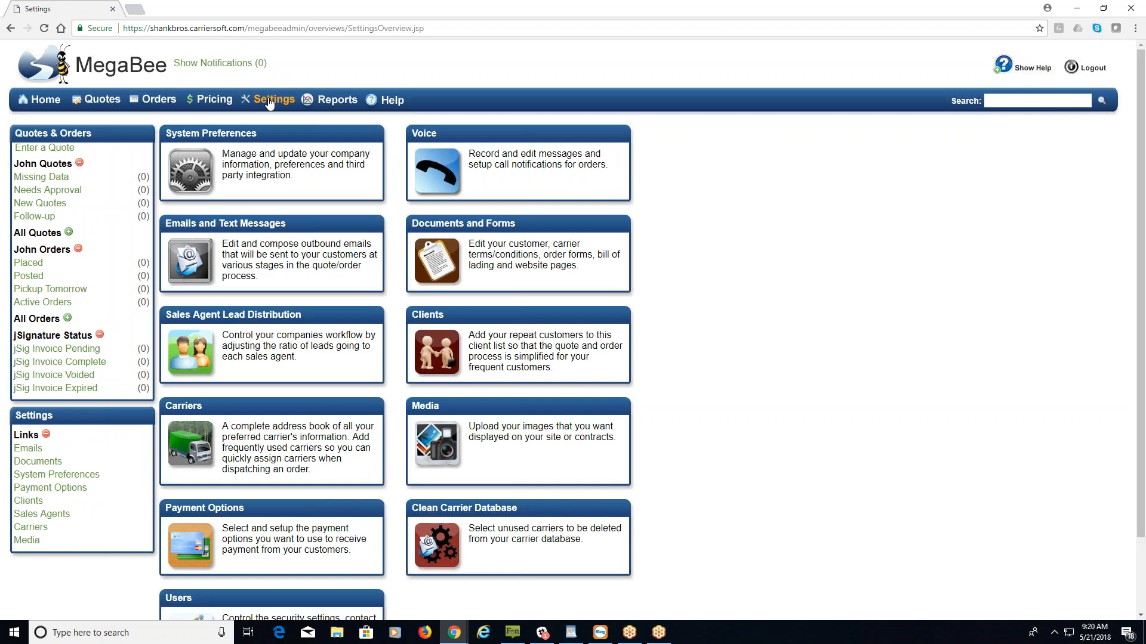
{"action": "left_click", "coordinate": [191, 171]}
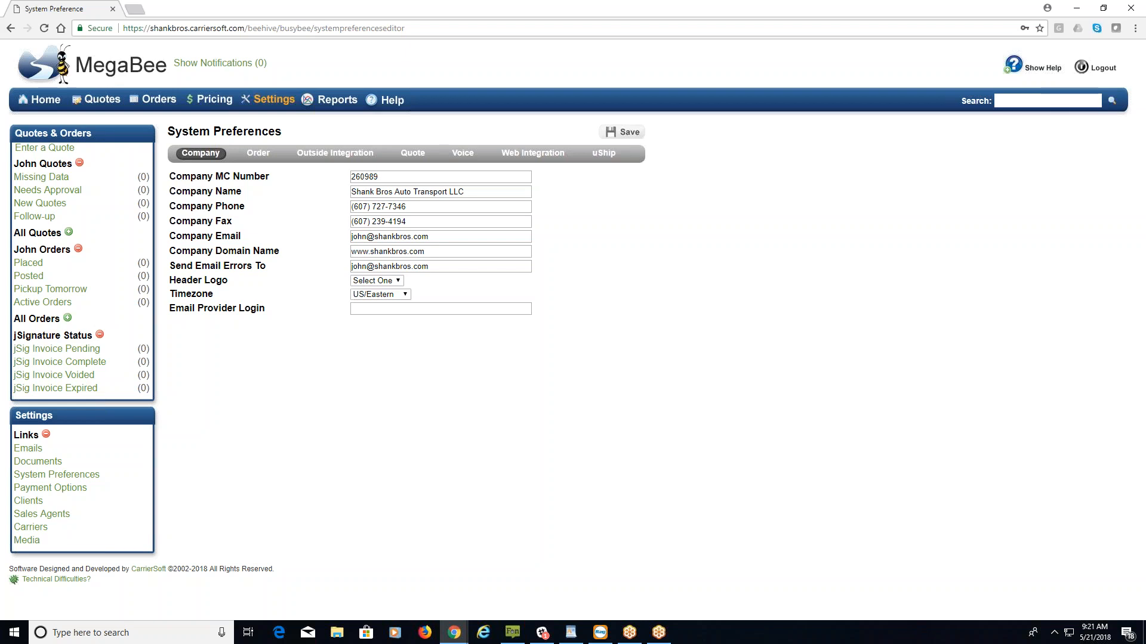
From Settings, open the Emails and Text Messages list of 19 templates.
{"action": "left_click", "coordinate": [261, 106]}
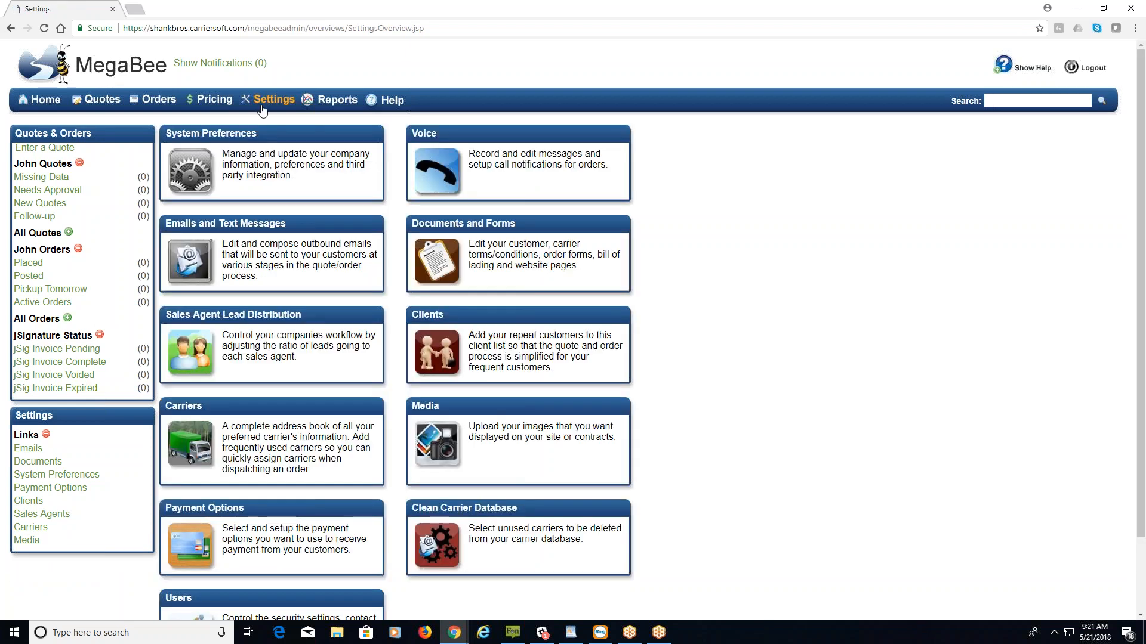
{"action": "left_click", "coordinate": [223, 226]}
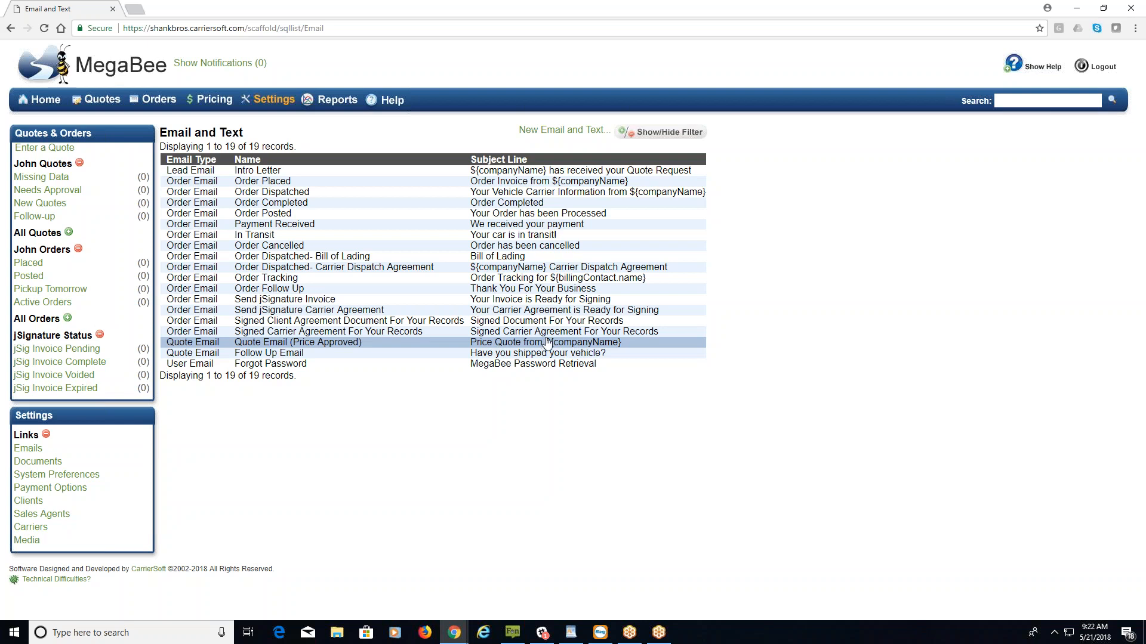
Open the Quote Email (Price Approved) template and note its browser compatibility warning.
{"action": "left_click", "coordinate": [547, 343]}
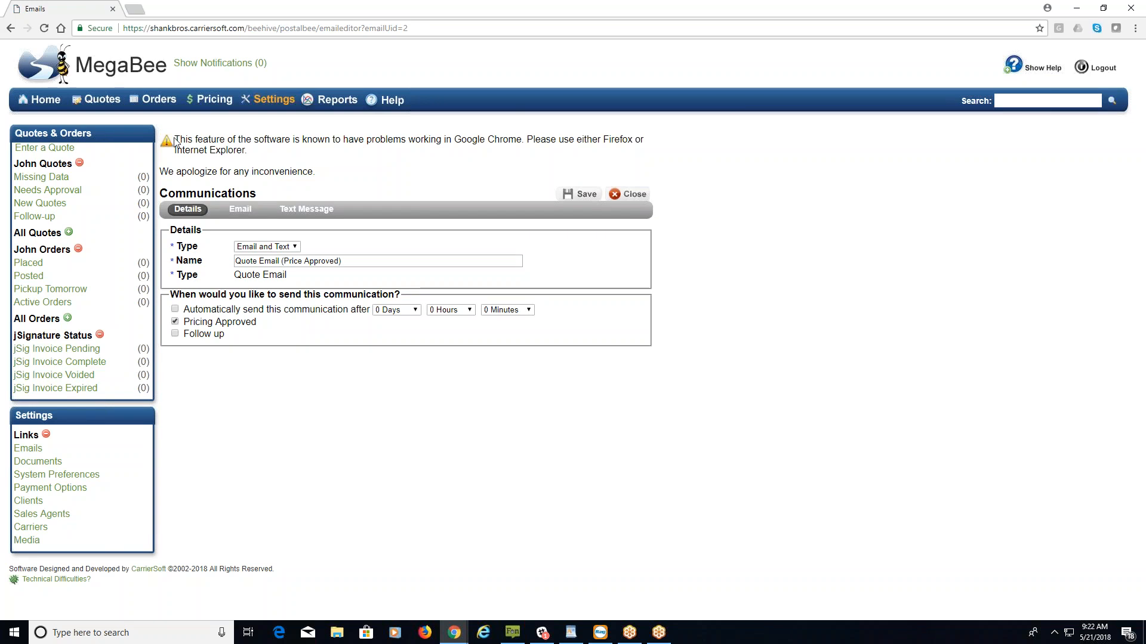
{"action": "left_click_drag", "start_coordinate": [175, 138], "coordinate": [247, 150]}
{"action": "left_click", "coordinate": [374, 171]}
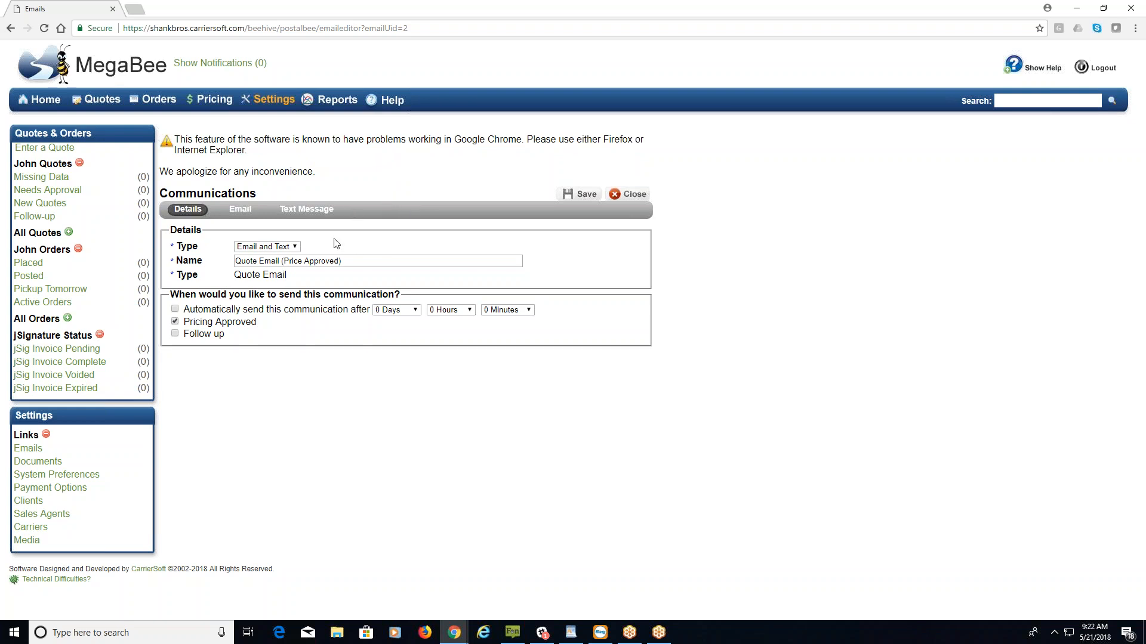
Keep the template's Email and Text type, name and send timing unchanged, then view its Email tab.
{"action": "left_click", "coordinate": [295, 247]}
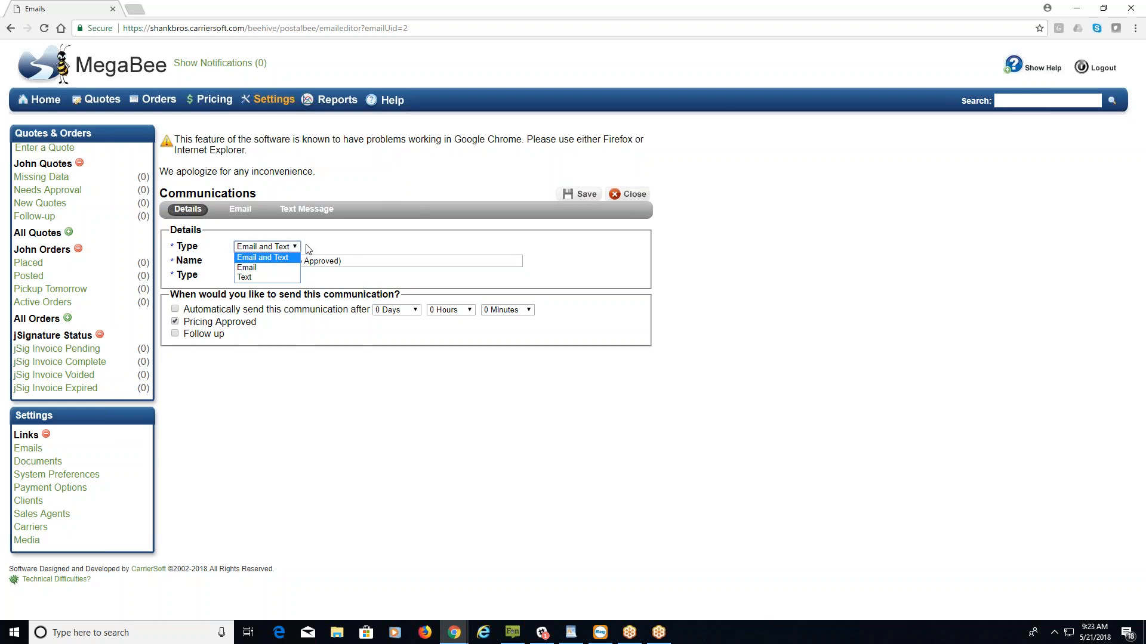
{"action": "left_click", "coordinate": [306, 245]}
{"action": "left_click_drag", "start_coordinate": [341, 266], "coordinate": [216, 253]}
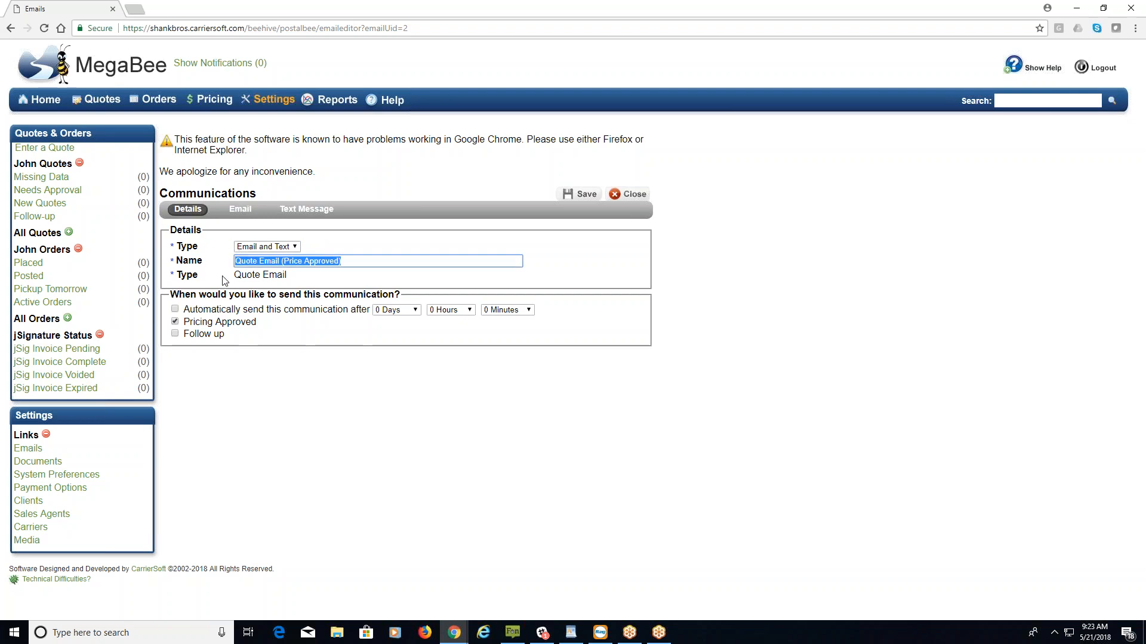
{"action": "double_click", "coordinate": [251, 277]}
{"action": "left_click", "coordinate": [310, 277]}
{"action": "left_click_drag", "start_coordinate": [171, 297], "coordinate": [405, 293]}
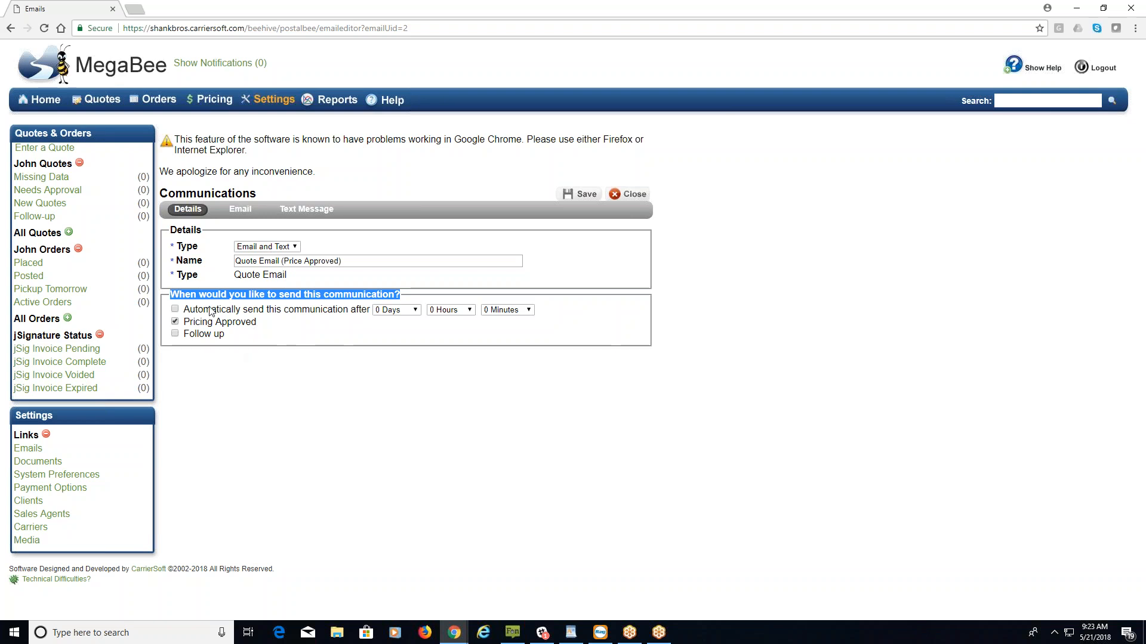
{"action": "left_click_drag", "start_coordinate": [183, 310], "coordinate": [412, 316]}
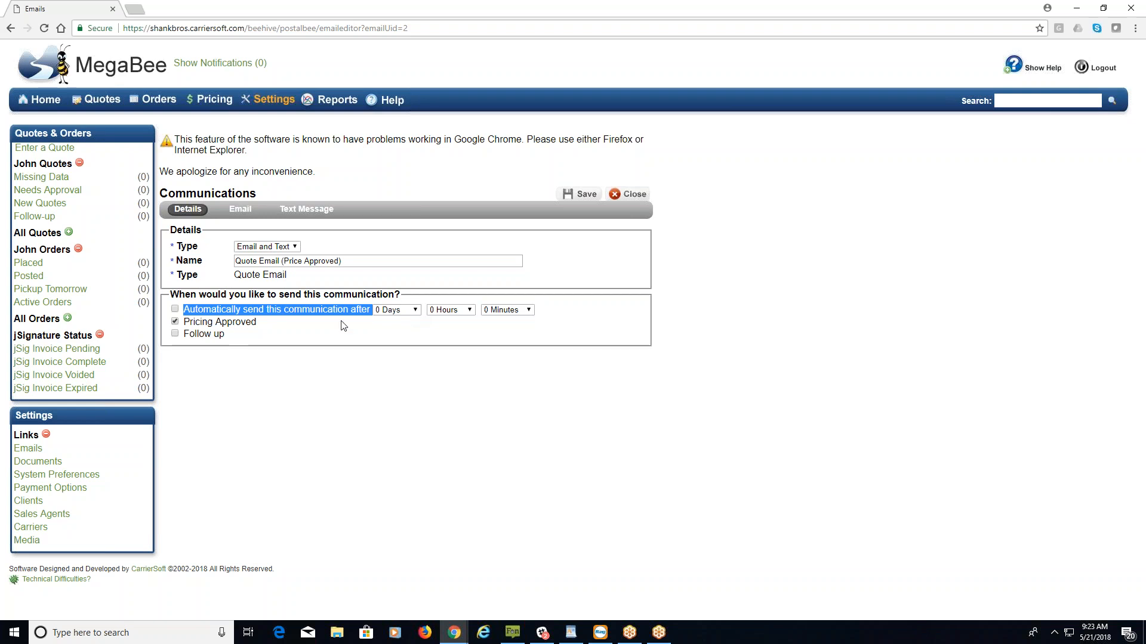
{"action": "left_click", "coordinate": [244, 214]}
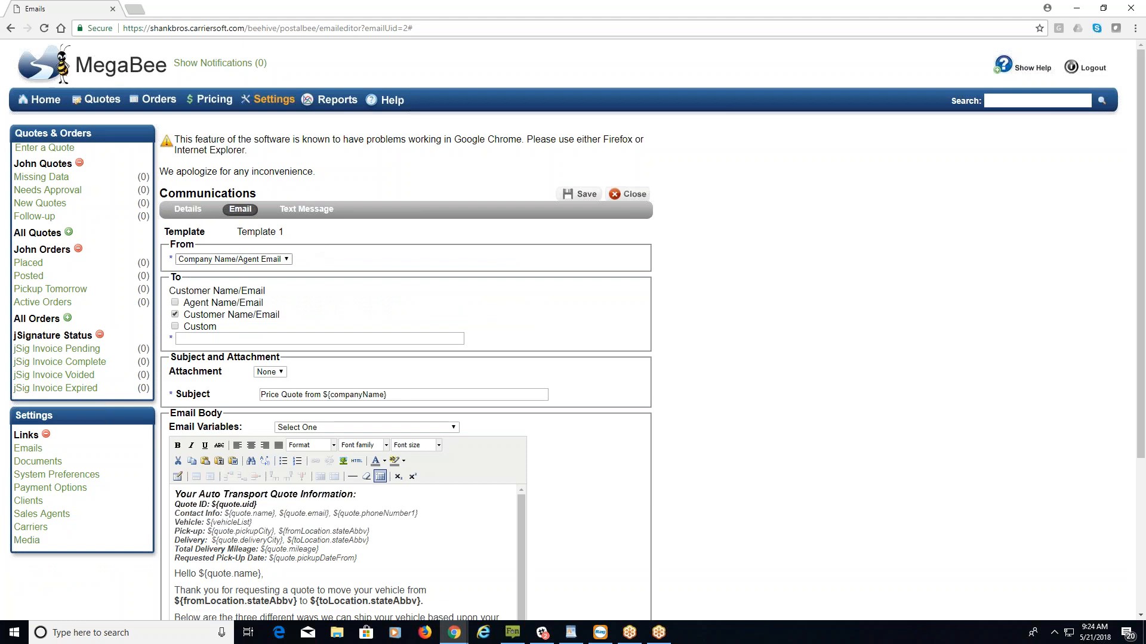
{"action": "left_click", "coordinate": [287, 263]}
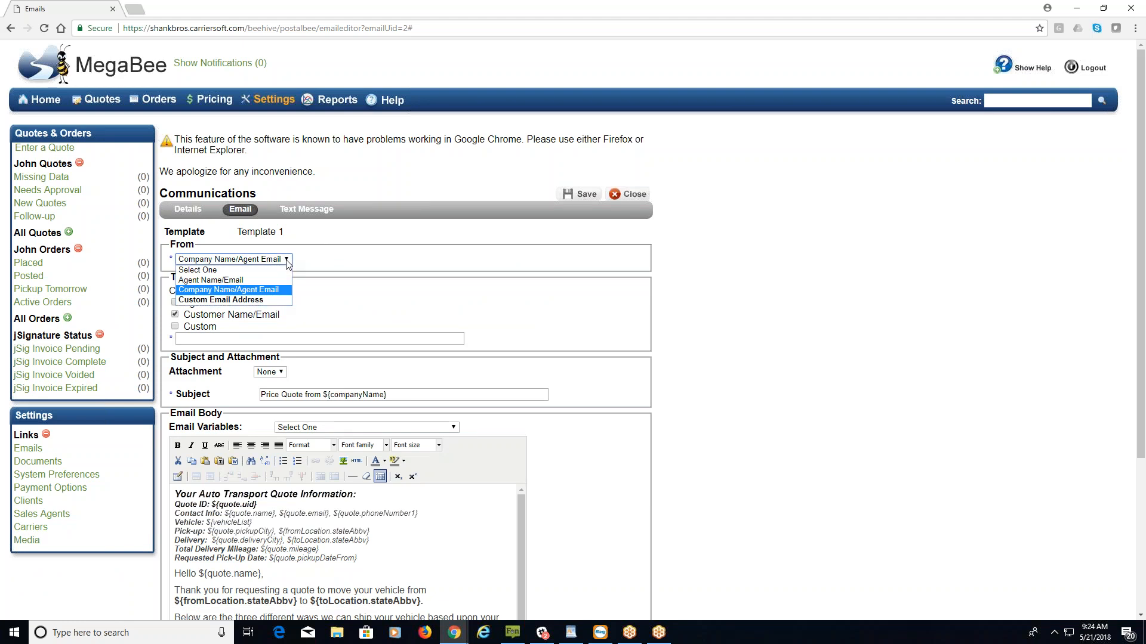
{"action": "left_click", "coordinate": [287, 263]}
{"action": "left_click", "coordinate": [174, 290]}
{"action": "left_click_drag", "start_coordinate": [174, 291], "coordinate": [266, 292]}
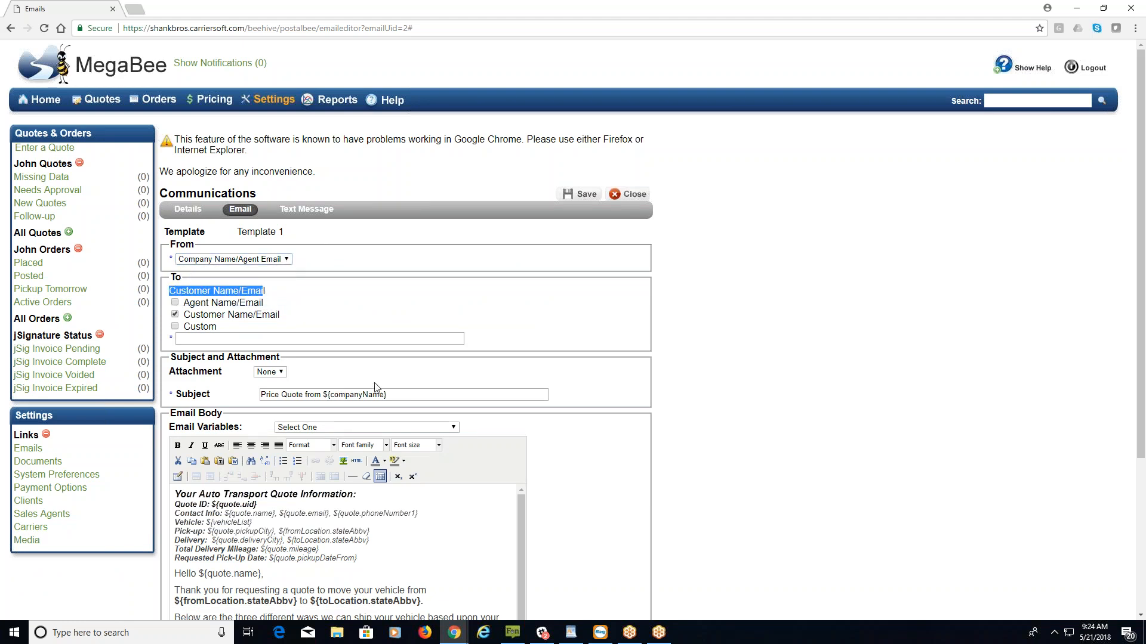
{"action": "left_click", "coordinate": [407, 396]}
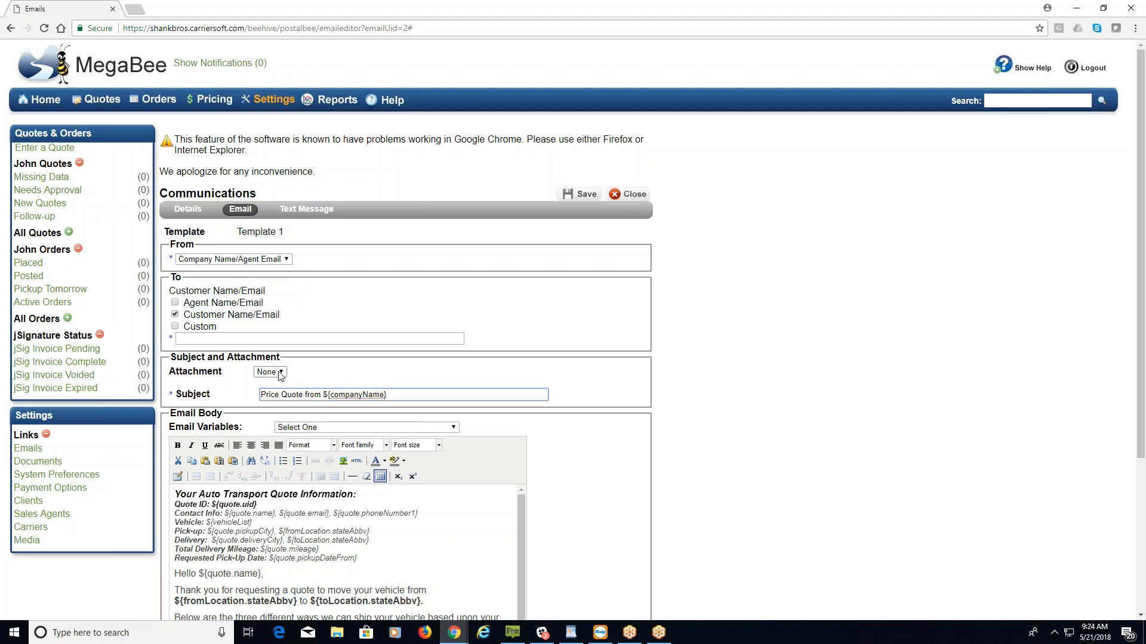
{"action": "scroll", "coordinate": [600, 451], "scroll_direction": "down", "scroll_amount": 3}
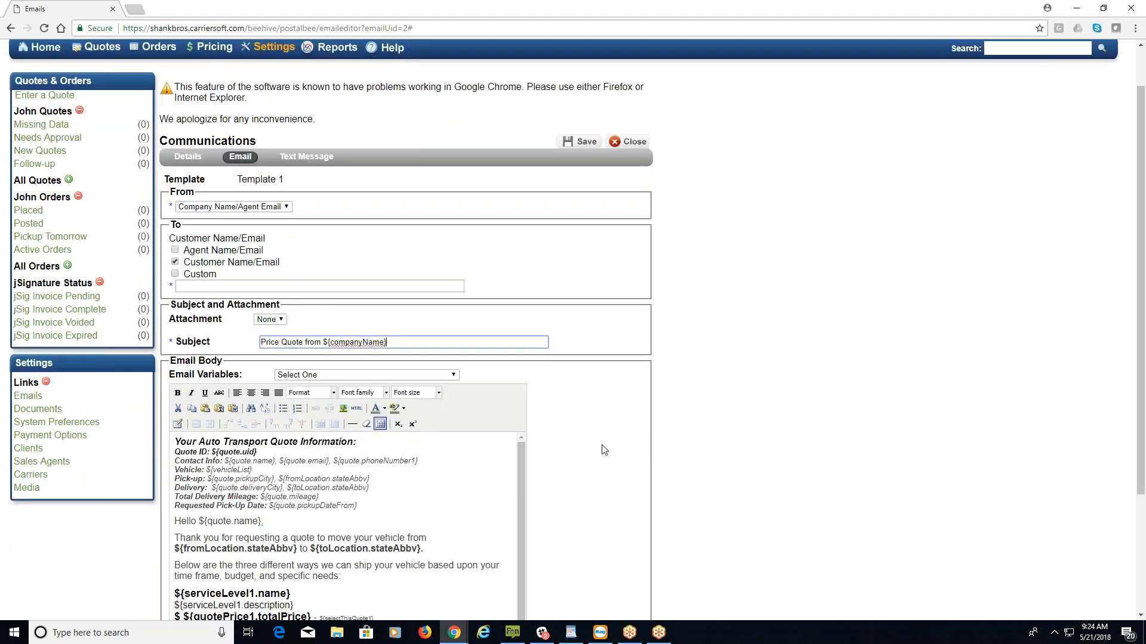
{"action": "scroll", "coordinate": [601, 451], "scroll_direction": "up", "scroll_amount": 1}
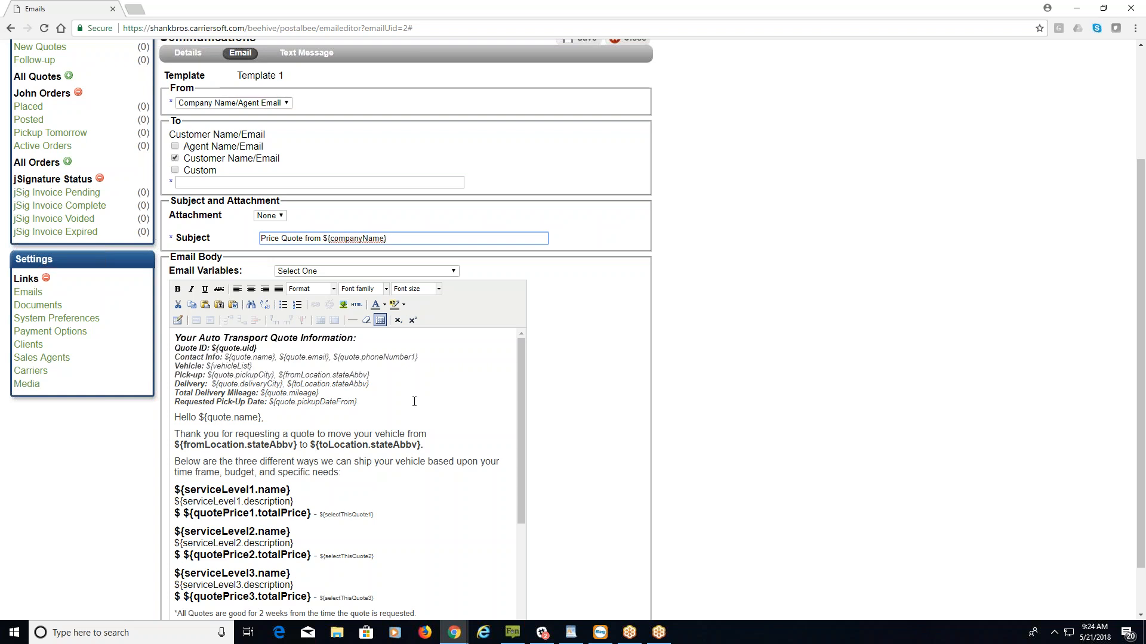
{"action": "left_click", "coordinate": [445, 273]}
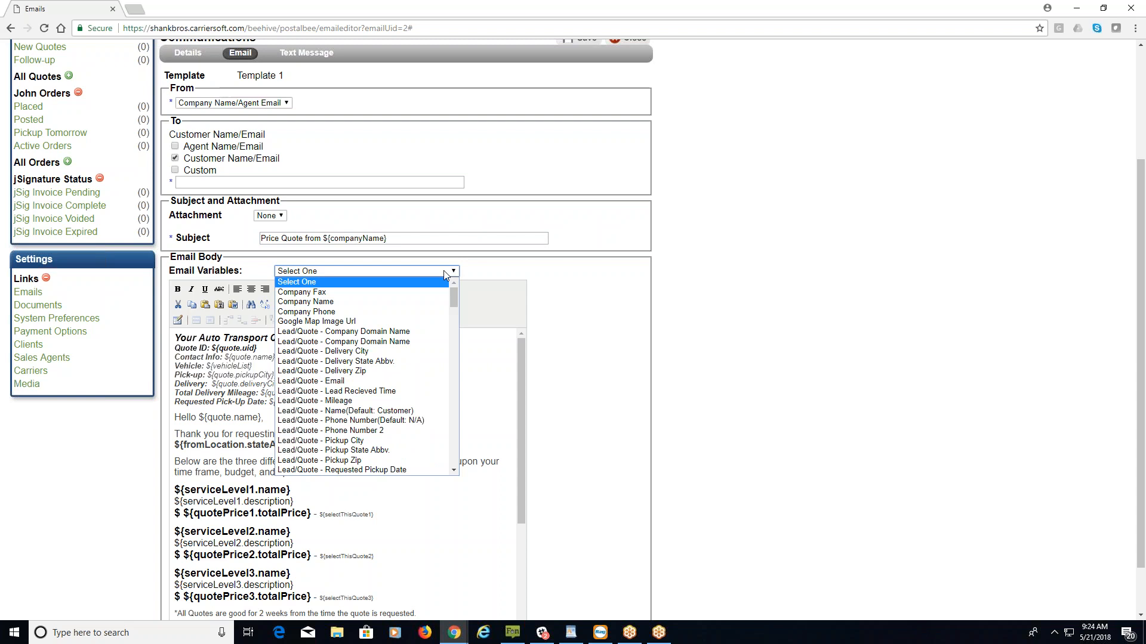
{"action": "left_click", "coordinate": [443, 270]}
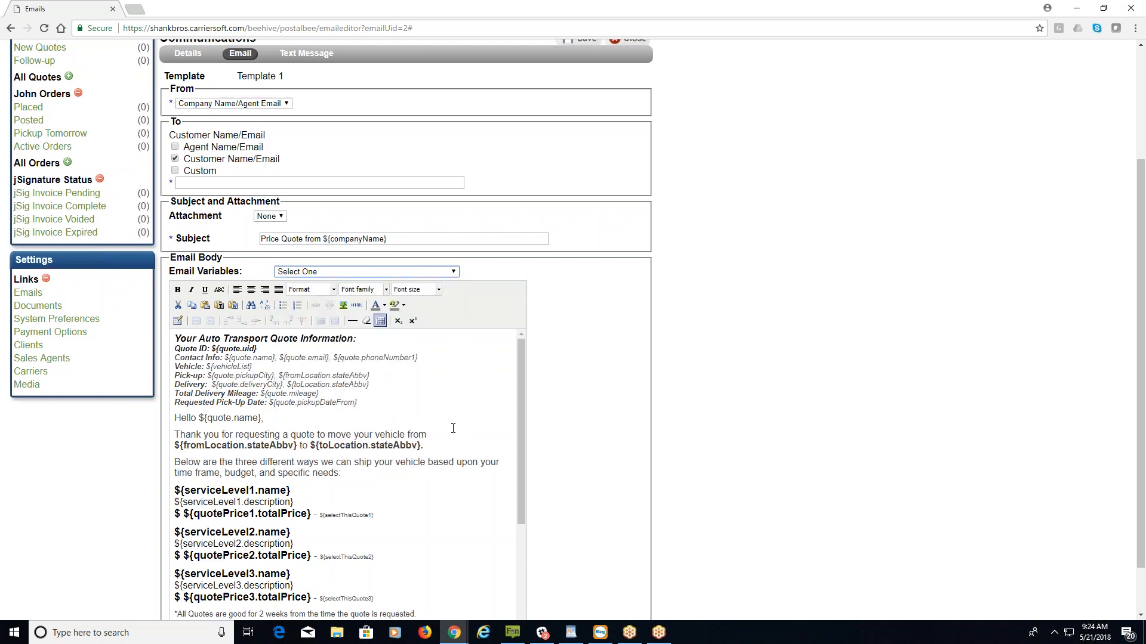
{"action": "scroll", "coordinate": [453, 428], "scroll_direction": "up", "scroll_amount": 3}
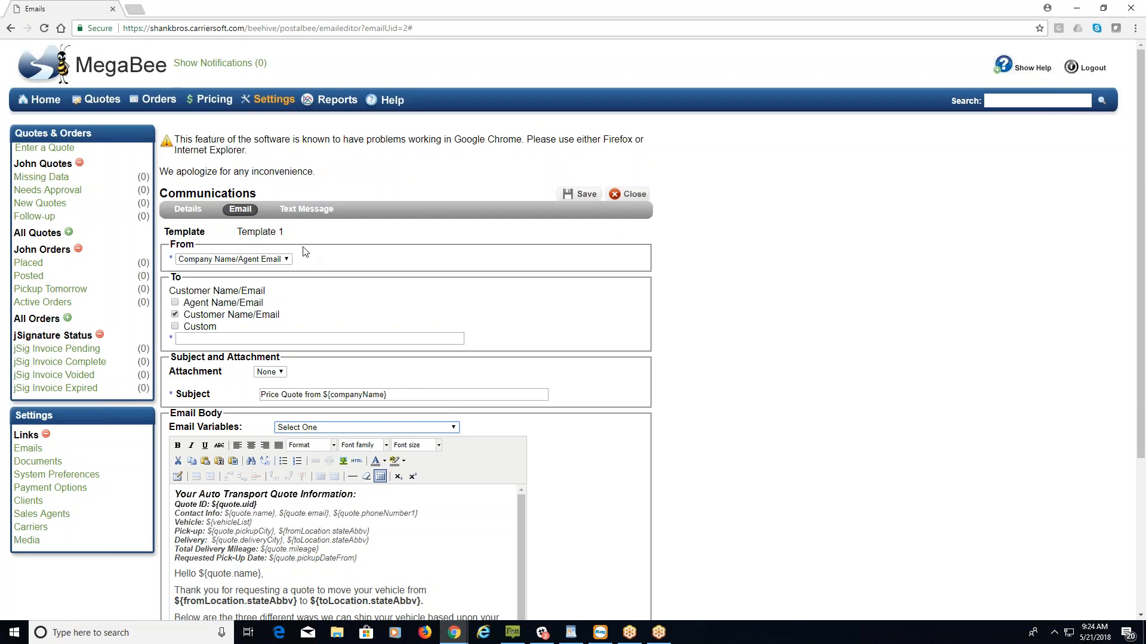
Switch the editor to the Text Message tab with the 160-character quote body.
{"action": "left_click", "coordinate": [306, 209]}
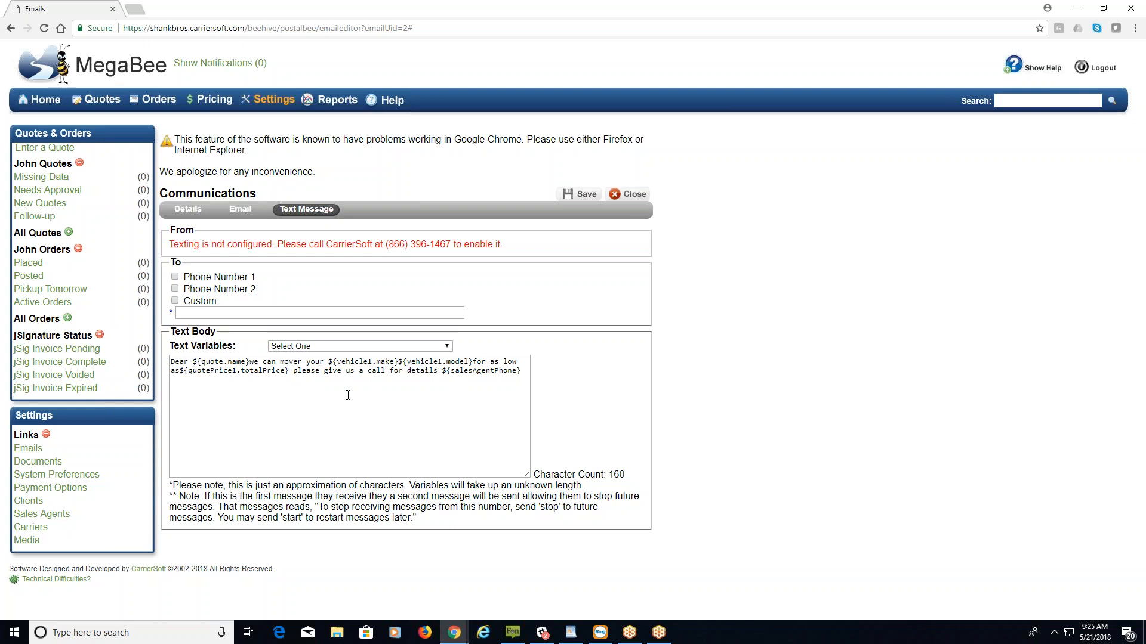
Open Documents and Forms from Settings and open the Invoice document for editing.
{"action": "left_click", "coordinate": [274, 101]}
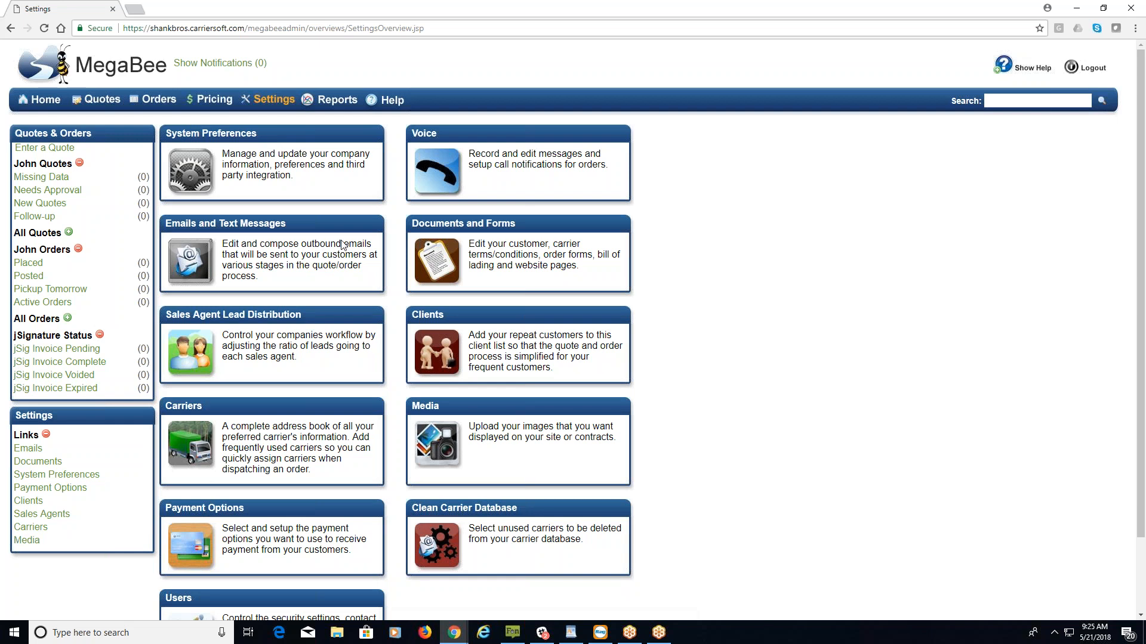
{"action": "left_click", "coordinate": [469, 224]}
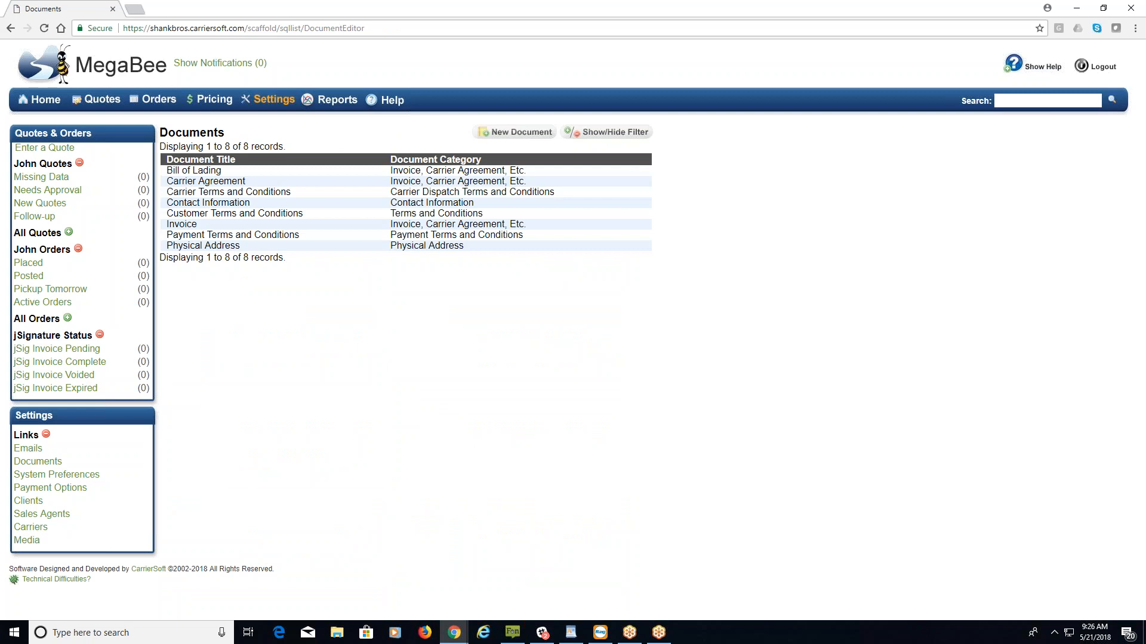
{"action": "left_click", "coordinate": [364, 226]}
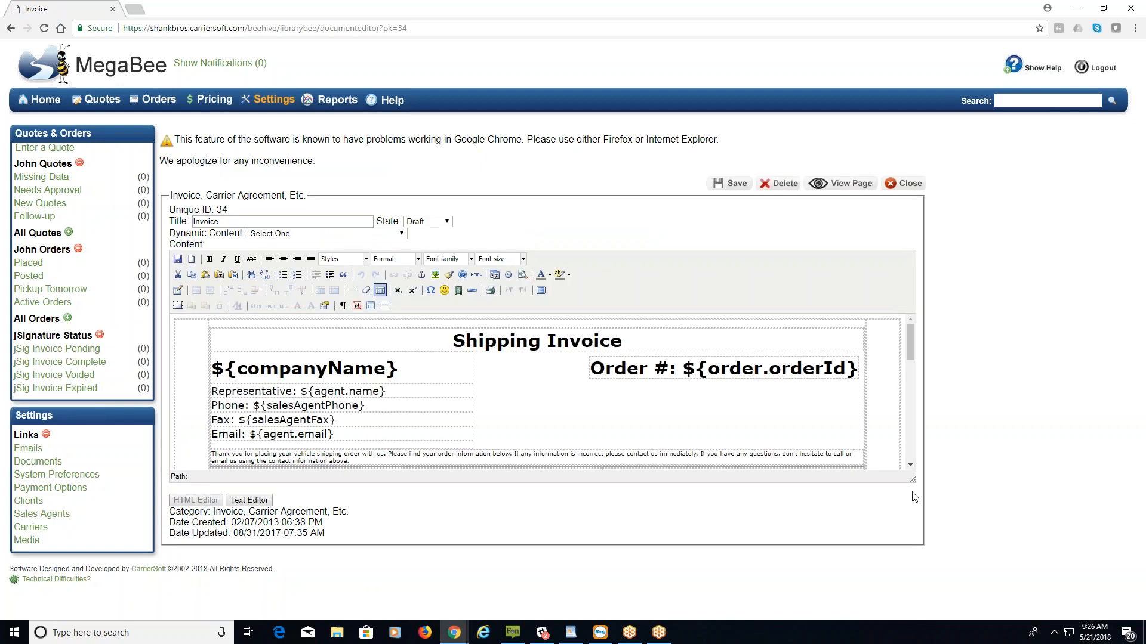
Enlarge the Invoice editor and scroll down to the Pricing and Shipping heading.
{"action": "left_click_drag", "start_coordinate": [912, 480], "coordinate": [1078, 615]}
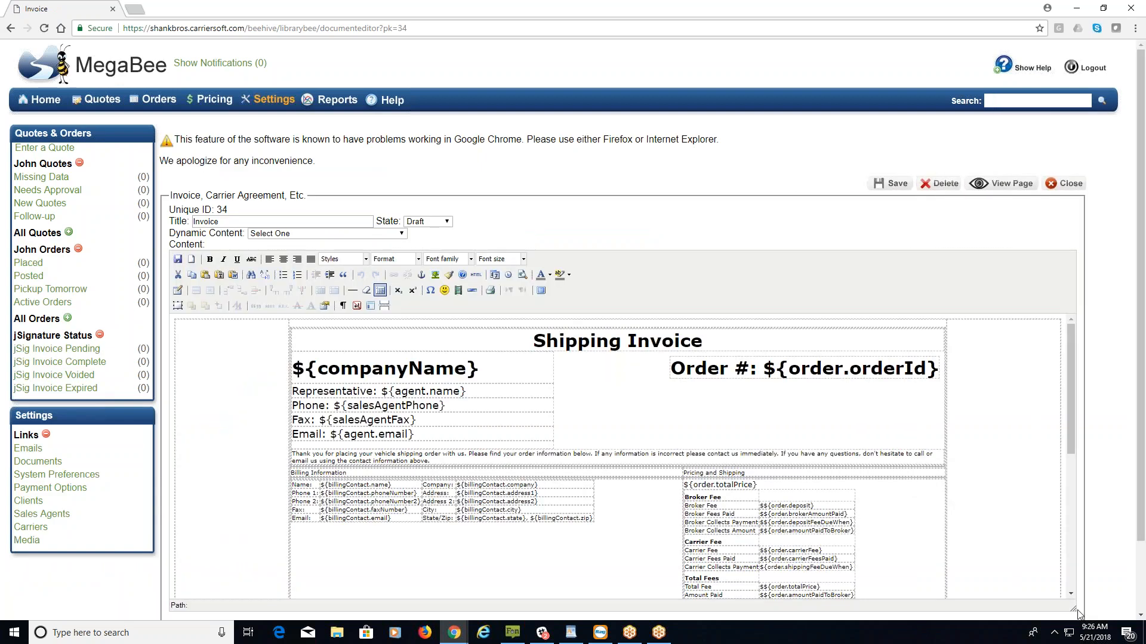
{"action": "scroll", "coordinate": [1017, 405], "scroll_direction": "down", "scroll_amount": 2}
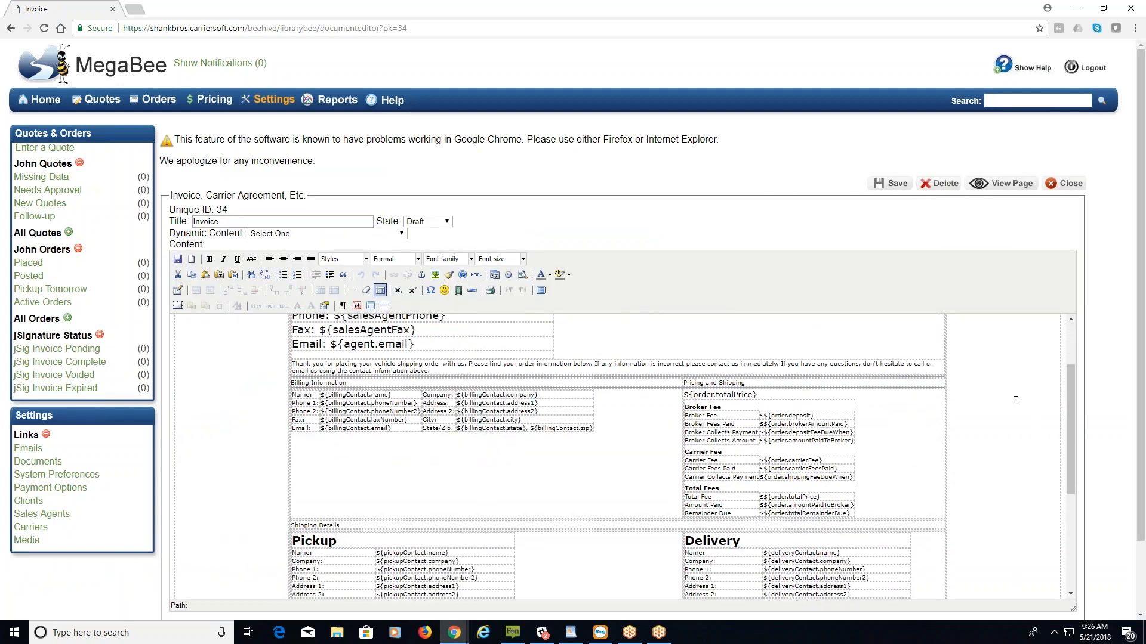
{"action": "left_click_drag", "start_coordinate": [685, 352], "coordinate": [751, 353]}
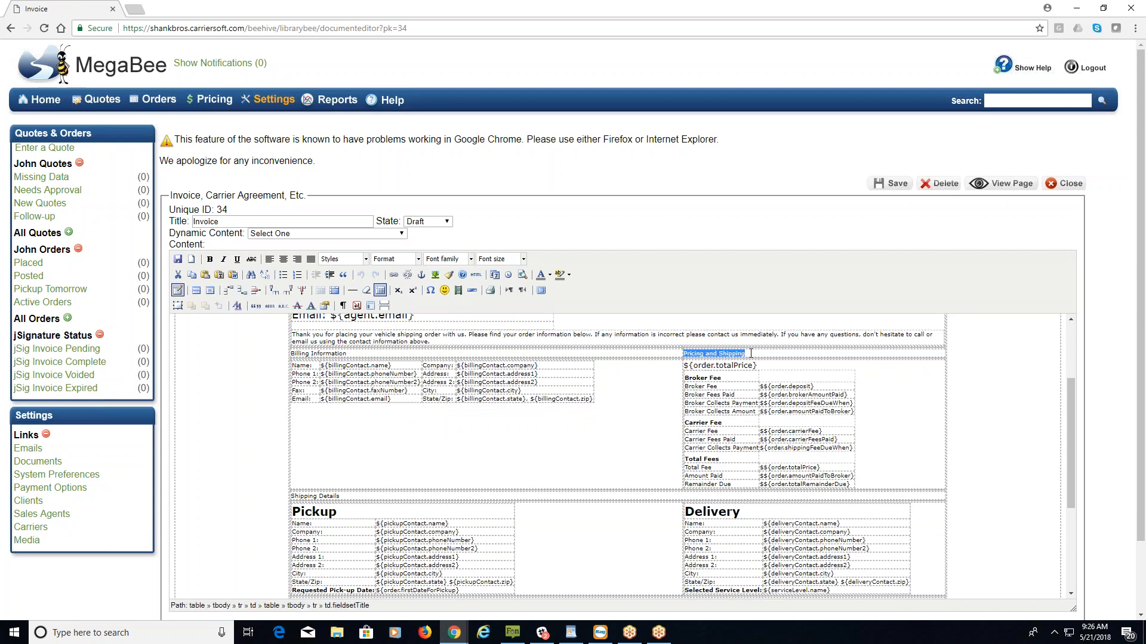
{"action": "left_click", "coordinate": [762, 355]}
Highlight the Broker Fee, carrier fee and Total Fees rows, then return to Settings.
{"action": "left_click_drag", "start_coordinate": [686, 378], "coordinate": [723, 378]}
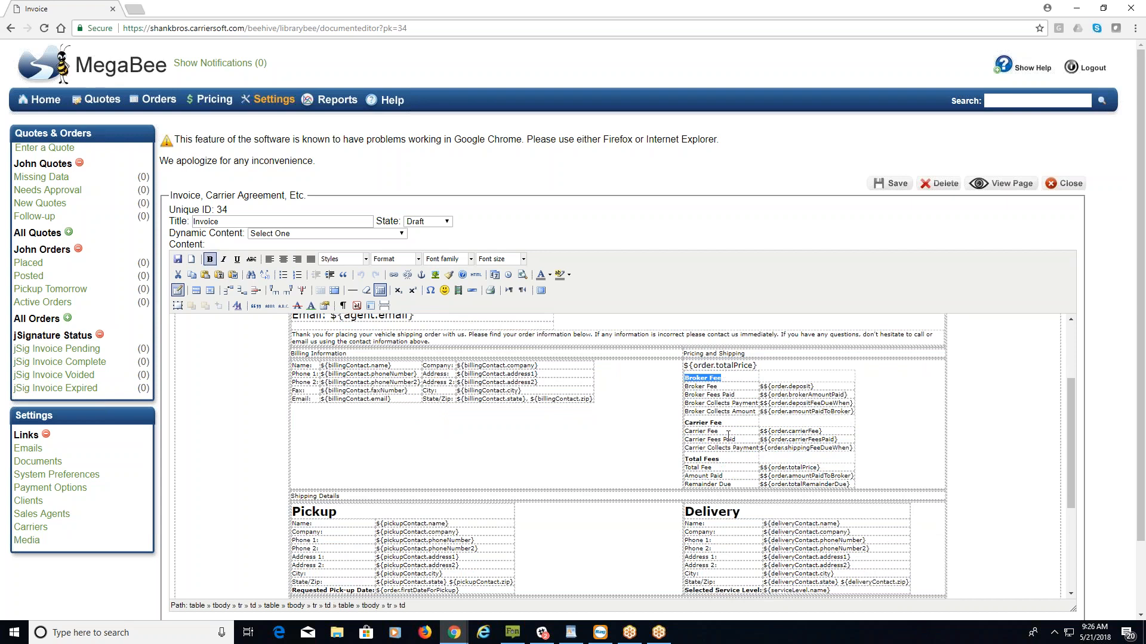
{"action": "left_click_drag", "start_coordinate": [683, 424], "coordinate": [723, 423]}
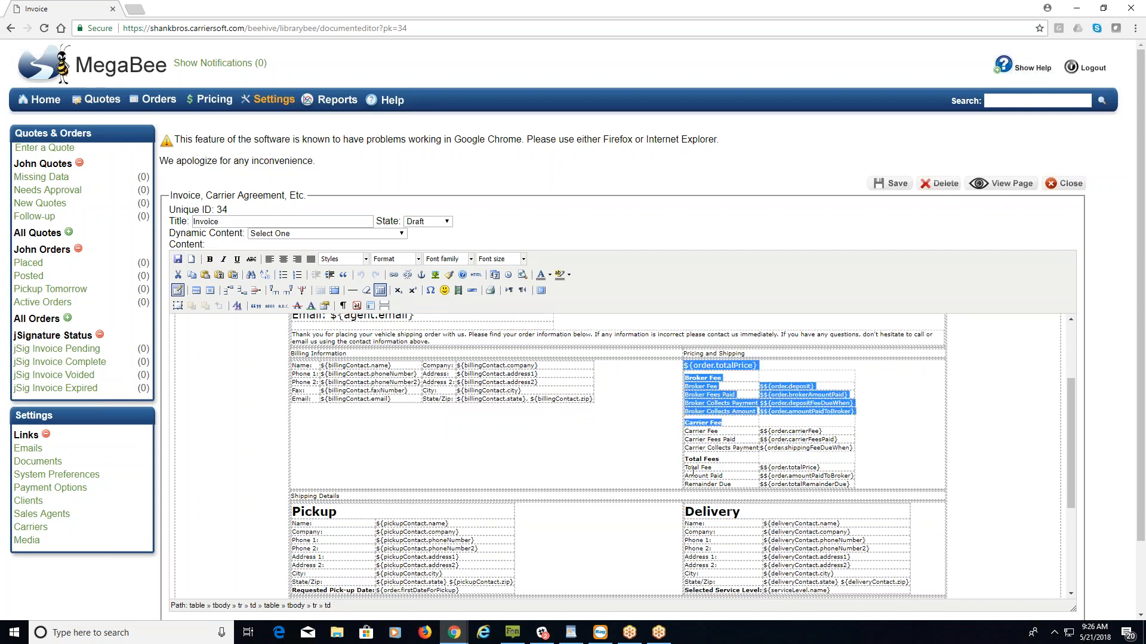
{"action": "double_click", "coordinate": [694, 461]}
{"action": "left_click", "coordinate": [726, 459]}
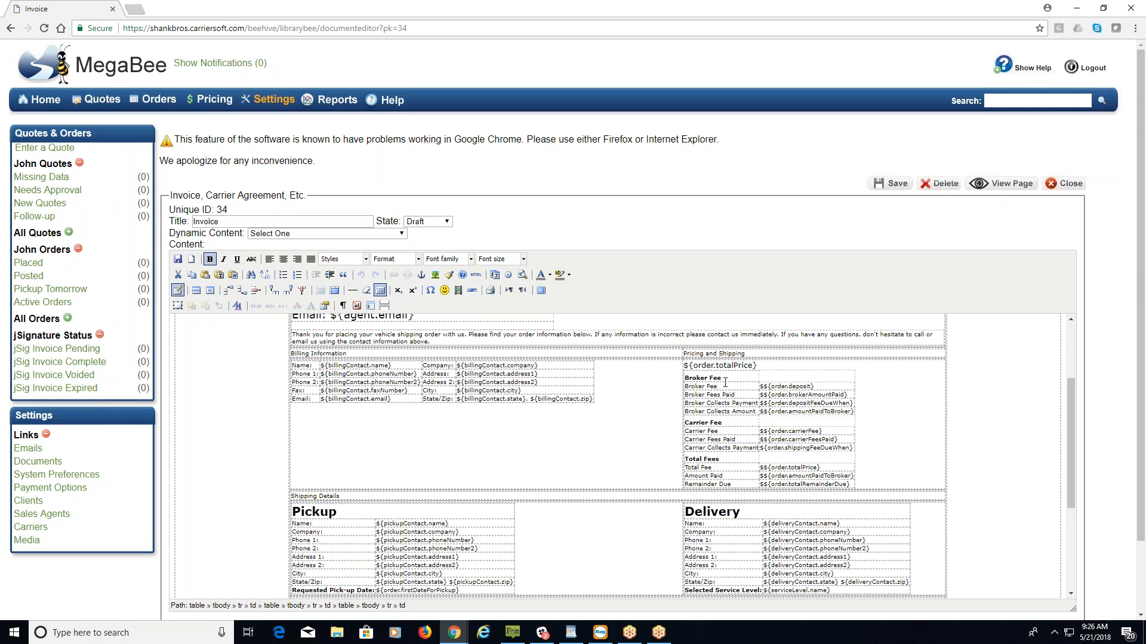
{"action": "left_click", "coordinate": [687, 380]}
{"action": "left_click_drag", "start_coordinate": [687, 379], "coordinate": [854, 446]}
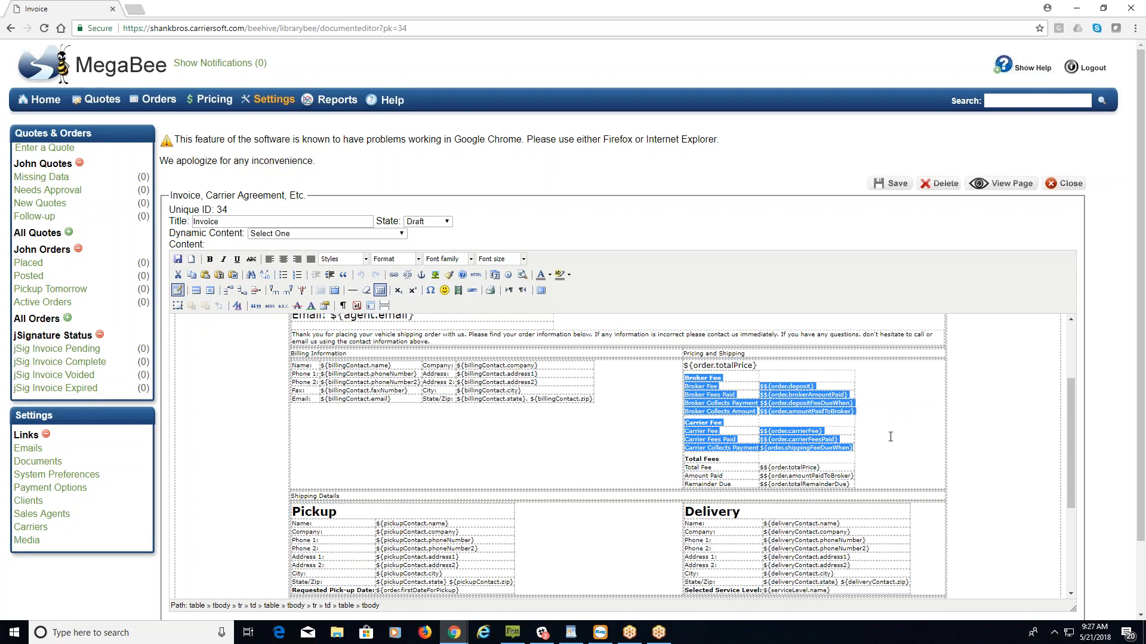
{"action": "left_click", "coordinate": [891, 436]}
{"action": "left_click", "coordinate": [270, 106]}
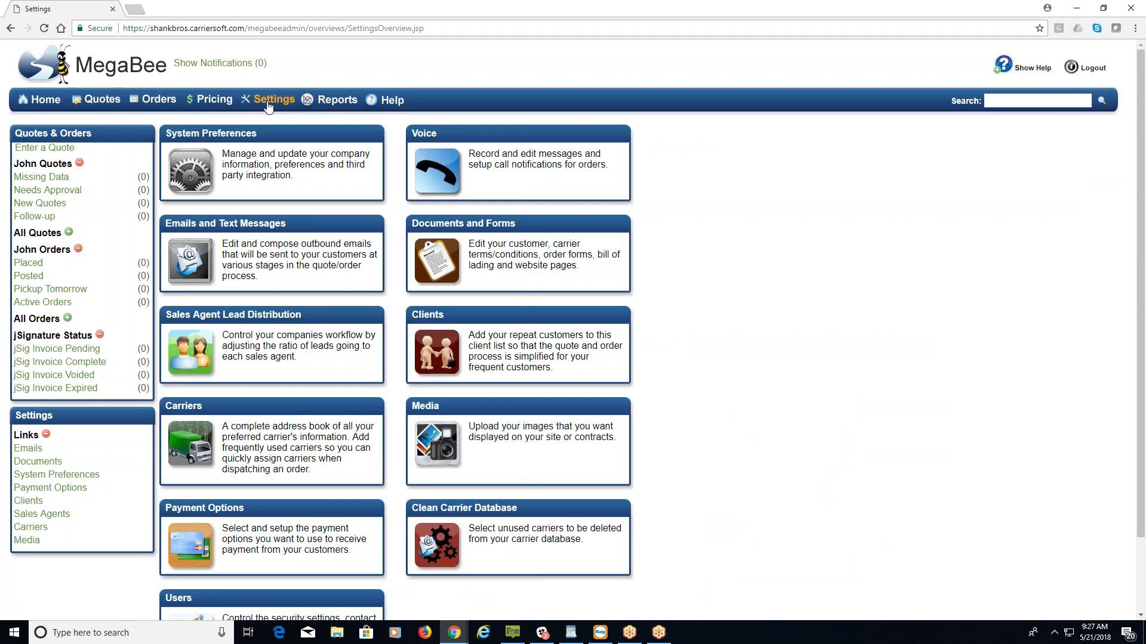
Open the Users list from Settings and start a blank New User form.
{"action": "scroll", "coordinate": [317, 130], "scroll_direction": "down", "scroll_amount": 2}
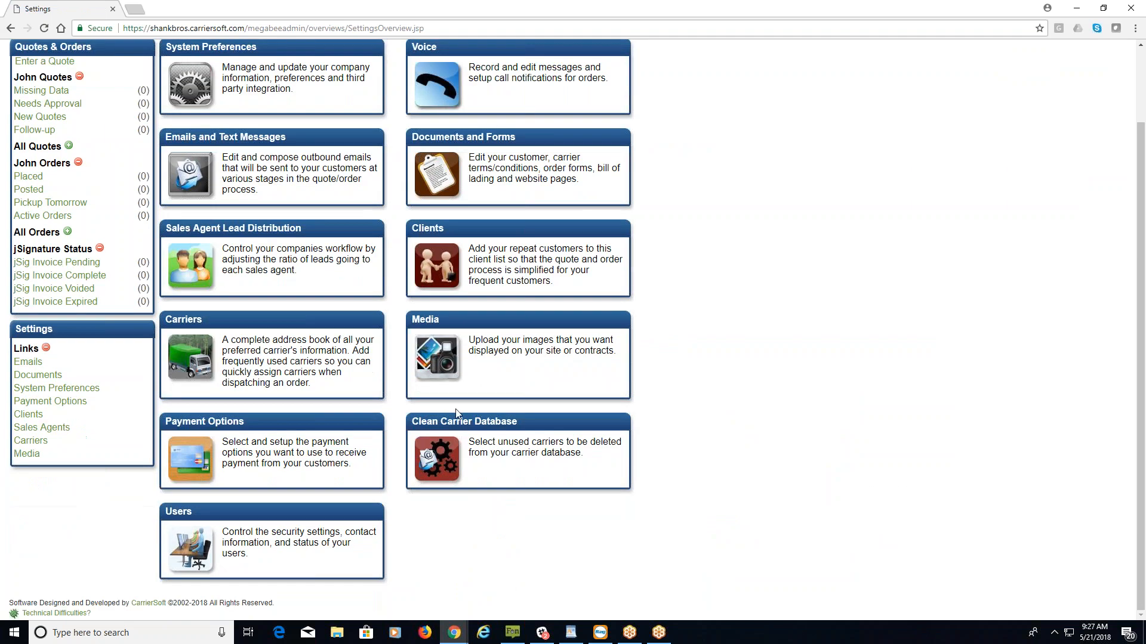
{"action": "left_click", "coordinate": [179, 512]}
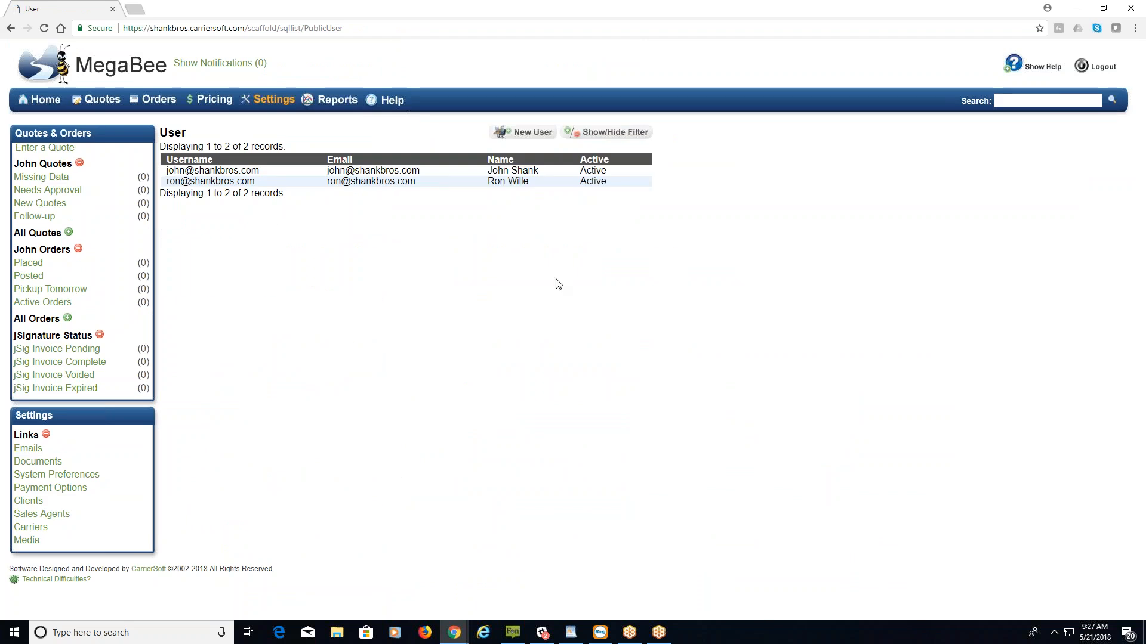
{"action": "left_click", "coordinate": [535, 133]}
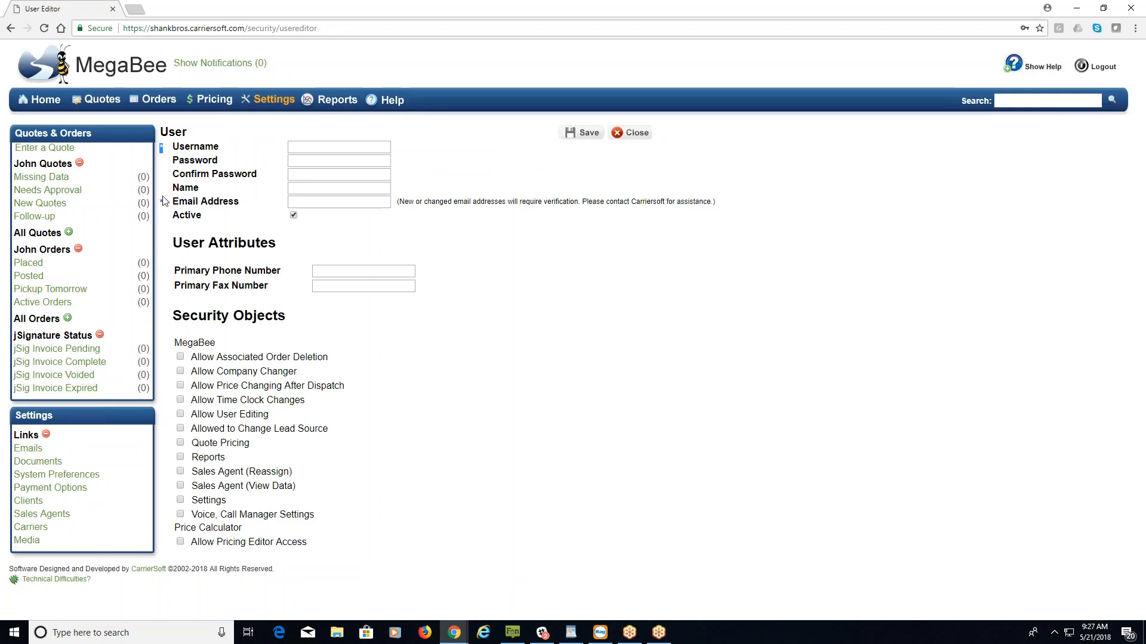
Review the required Email Address and the Security Objects permissions, then leave for Settings unsaved.
{"action": "double_click", "coordinate": [162, 202]}
{"action": "left_click", "coordinate": [254, 201]}
{"action": "left_click_drag", "start_coordinate": [178, 316], "coordinate": [299, 328]}
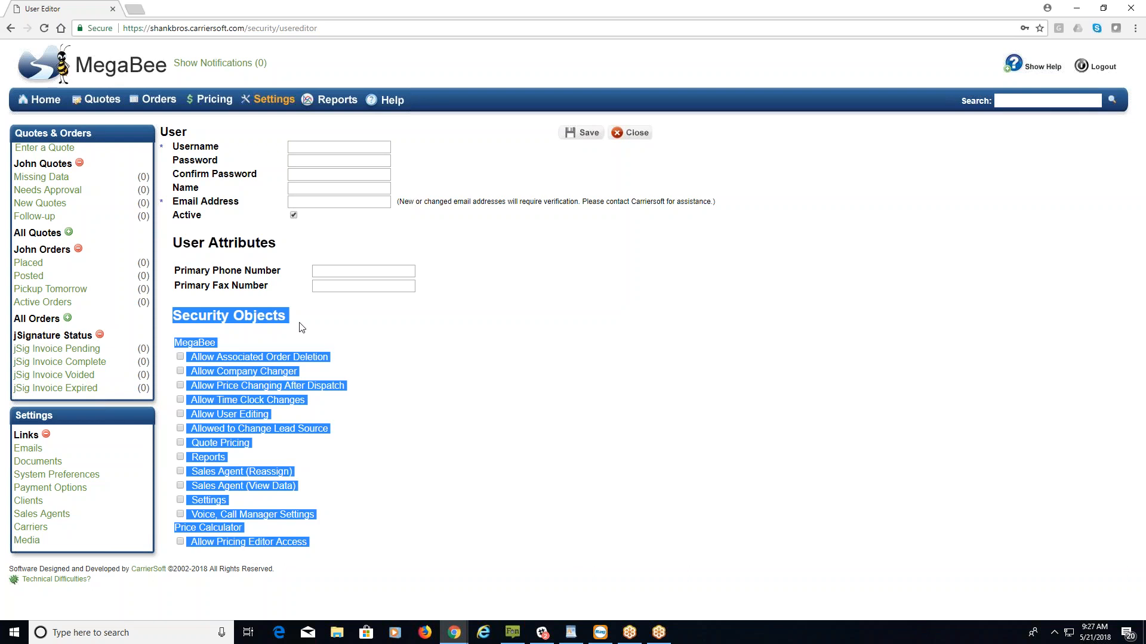
{"action": "left_click", "coordinate": [301, 328]}
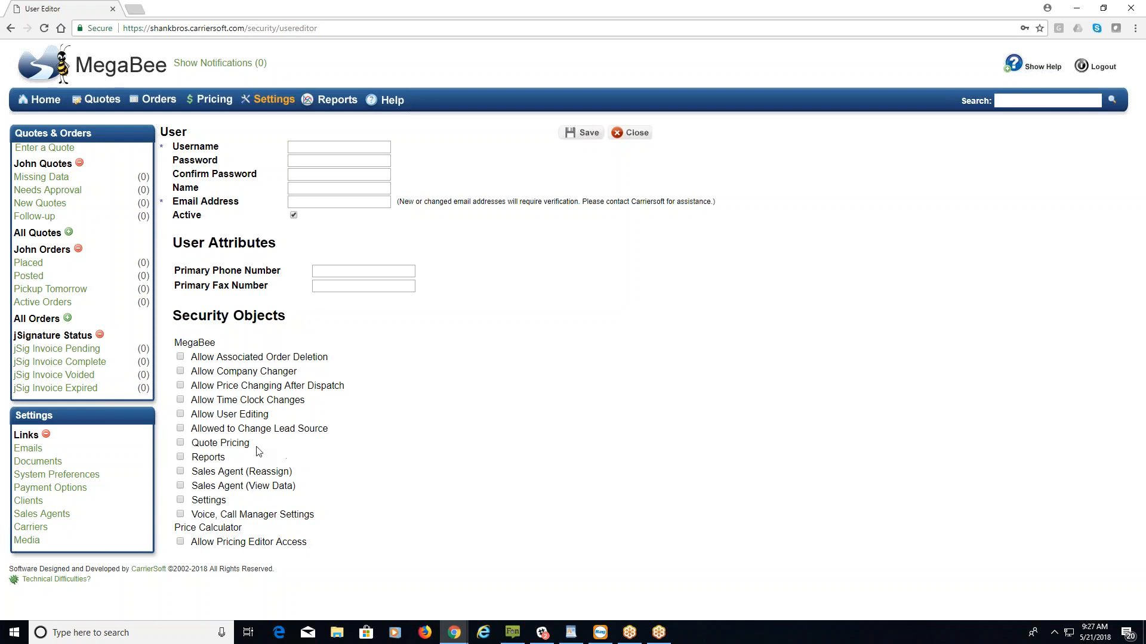
{"action": "left_click_drag", "start_coordinate": [249, 443], "coordinate": [197, 449]}
{"action": "left_click", "coordinate": [274, 100]}
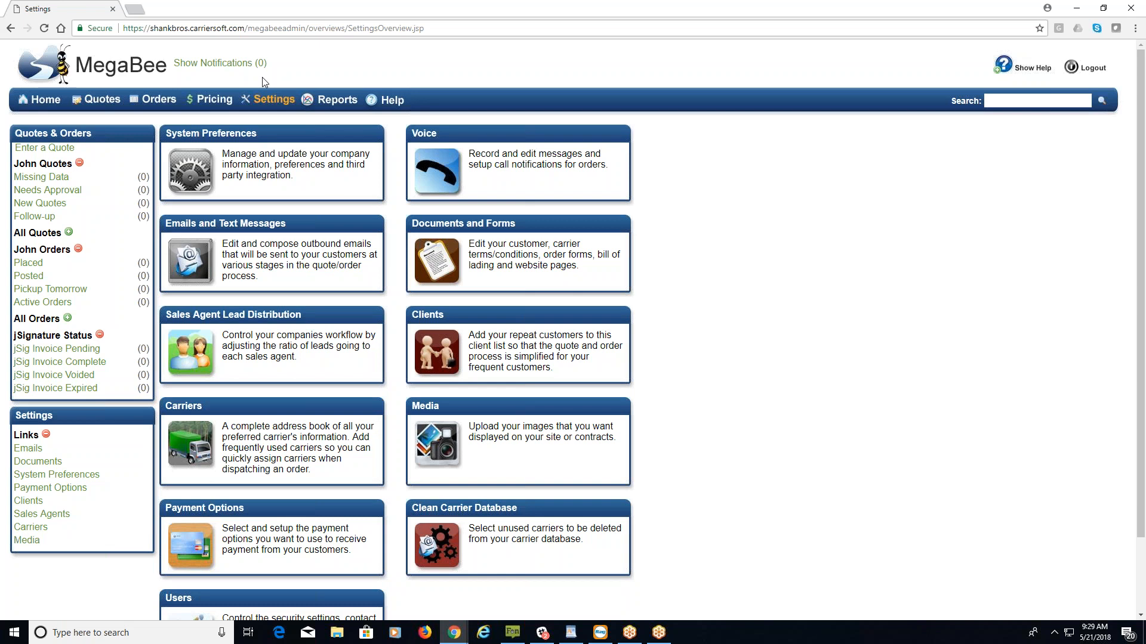
Open the Pricing editor and scroll through it back to the top.
{"action": "left_click", "coordinate": [211, 104]}
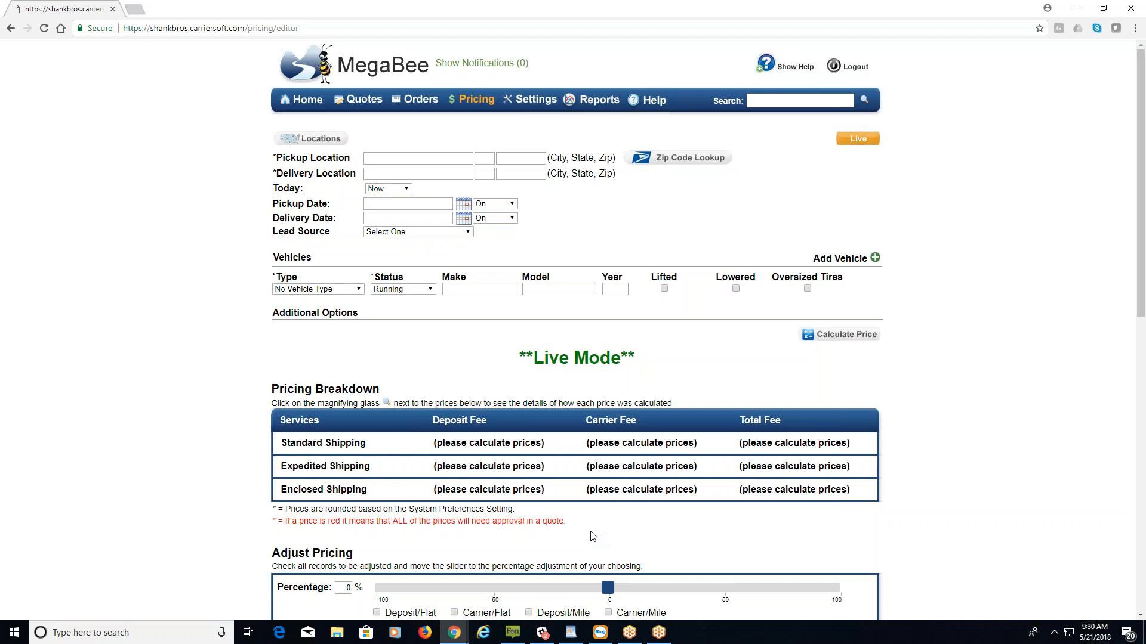
{"action": "scroll", "coordinate": [982, 363], "scroll_direction": "down", "scroll_amount": 10}
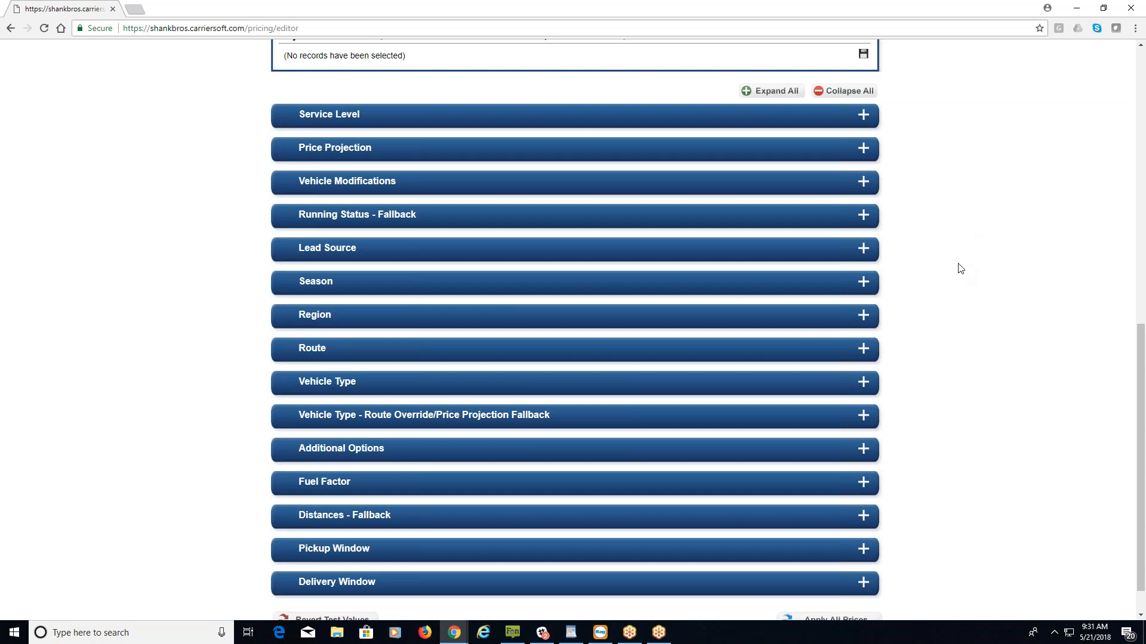
{"action": "scroll", "coordinate": [960, 269], "scroll_direction": "up", "scroll_amount": 10}
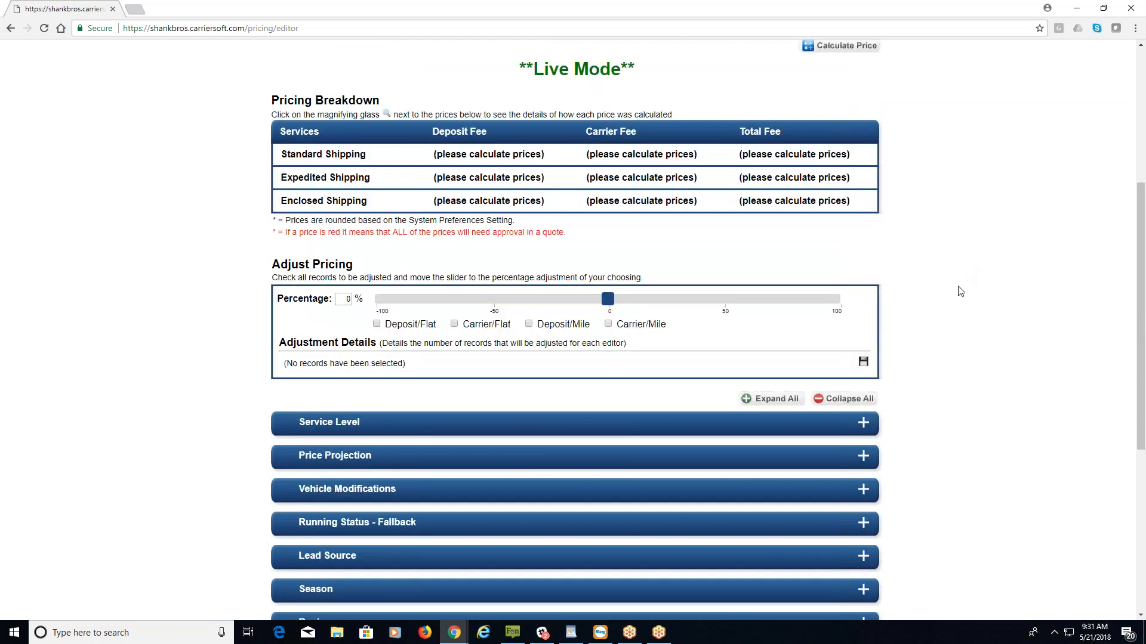
Calculate prices for a Car, Medium from zip 85003 to zip 75201.
{"action": "left_click", "coordinate": [531, 159]}
{"action": "type", "text": "85003"}
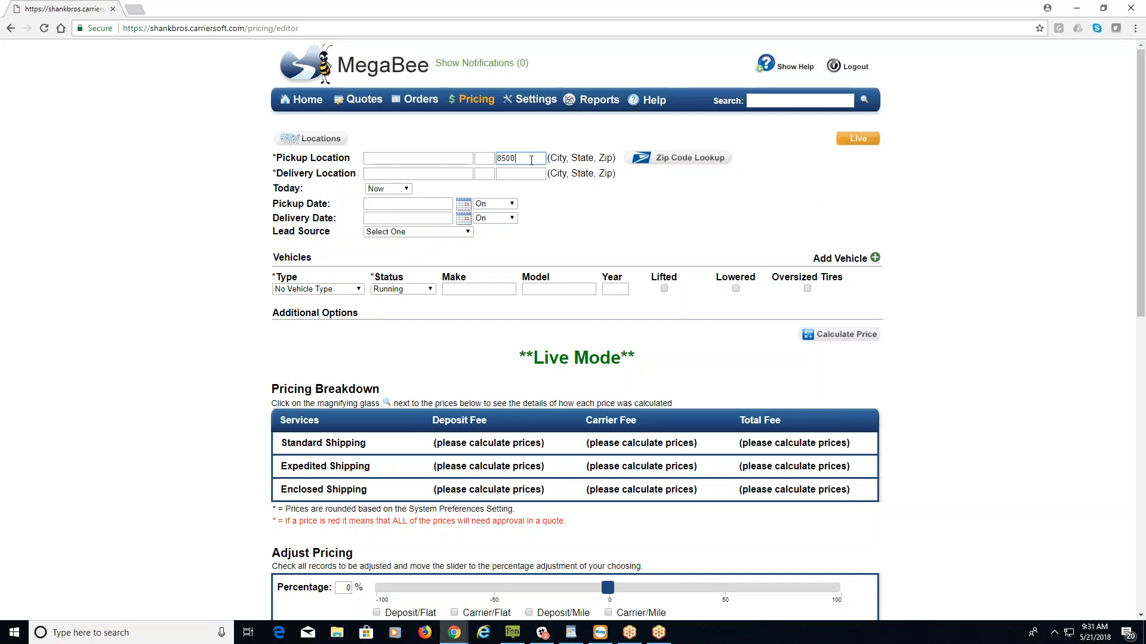
{"action": "key", "text": "Tab"}
{"action": "key", "text": "Tab"}
{"action": "key", "text": "Tab"}
{"action": "key", "text": "Tab"}
{"action": "type", "text": "75201"}
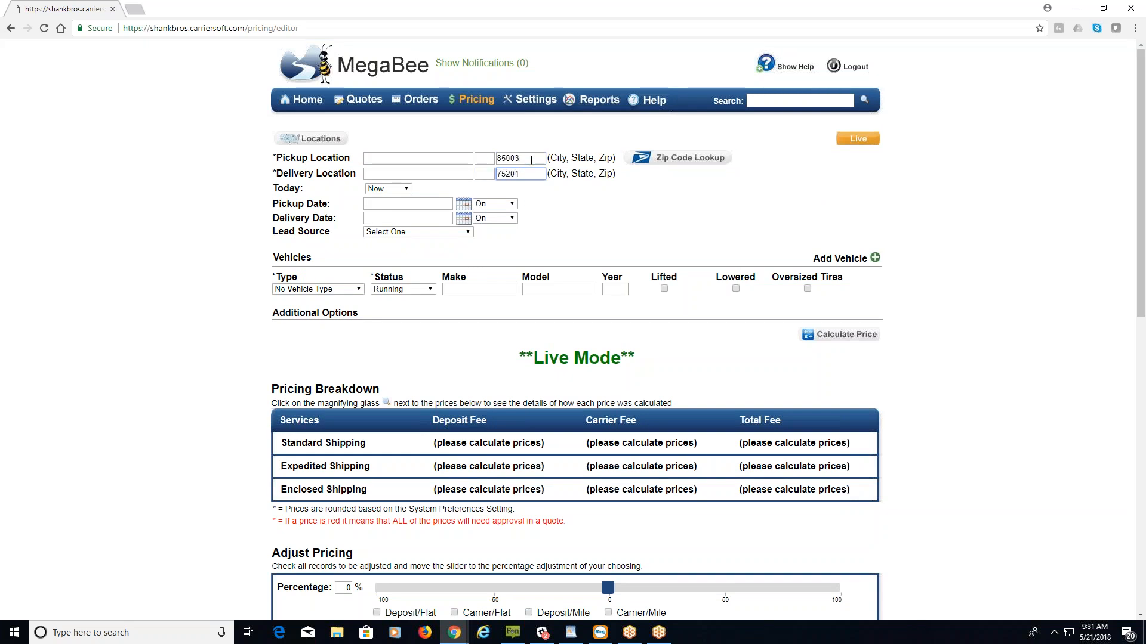
{"action": "left_click", "coordinate": [437, 158]}
{"action": "left_click", "coordinate": [491, 159]}
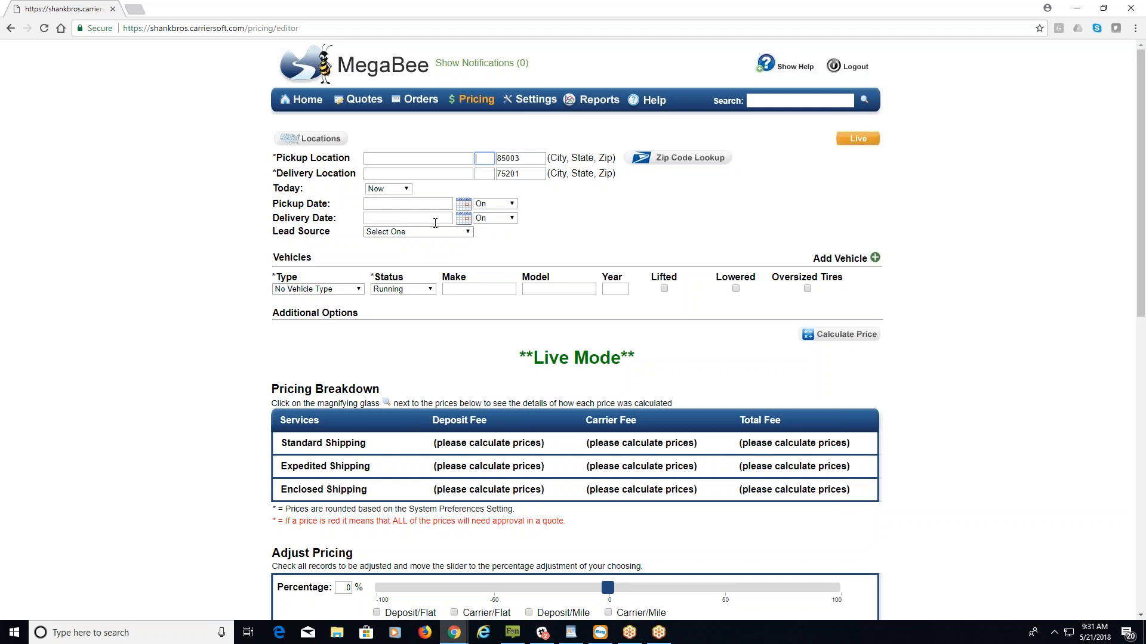
{"action": "left_click", "coordinate": [341, 290]}
{"action": "left_click", "coordinate": [321, 324]}
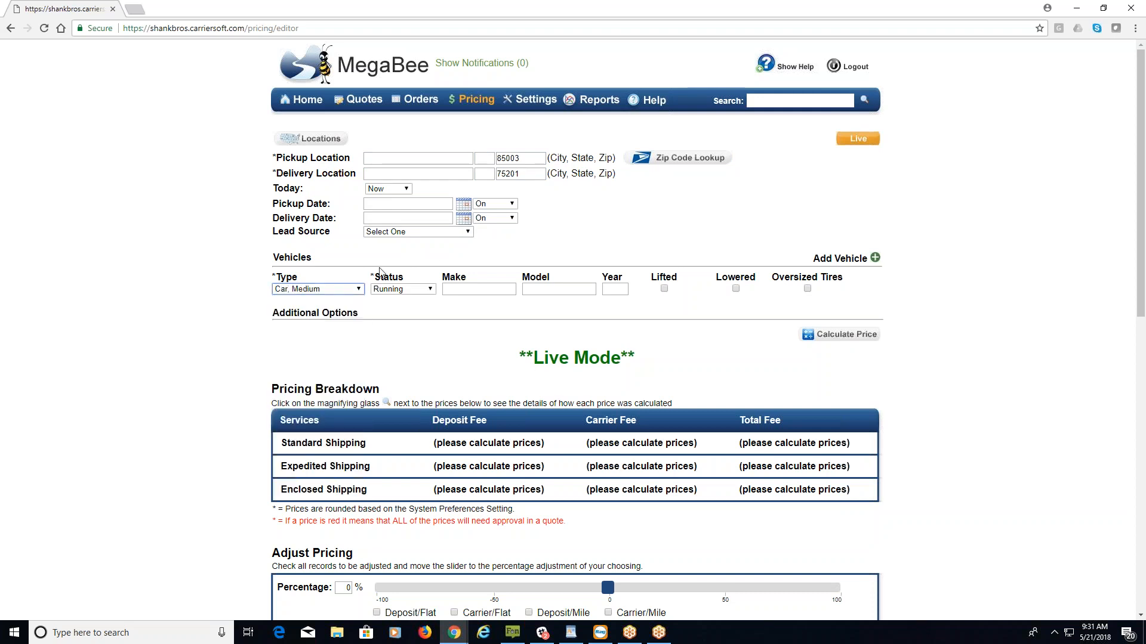
{"action": "left_click", "coordinate": [840, 332]}
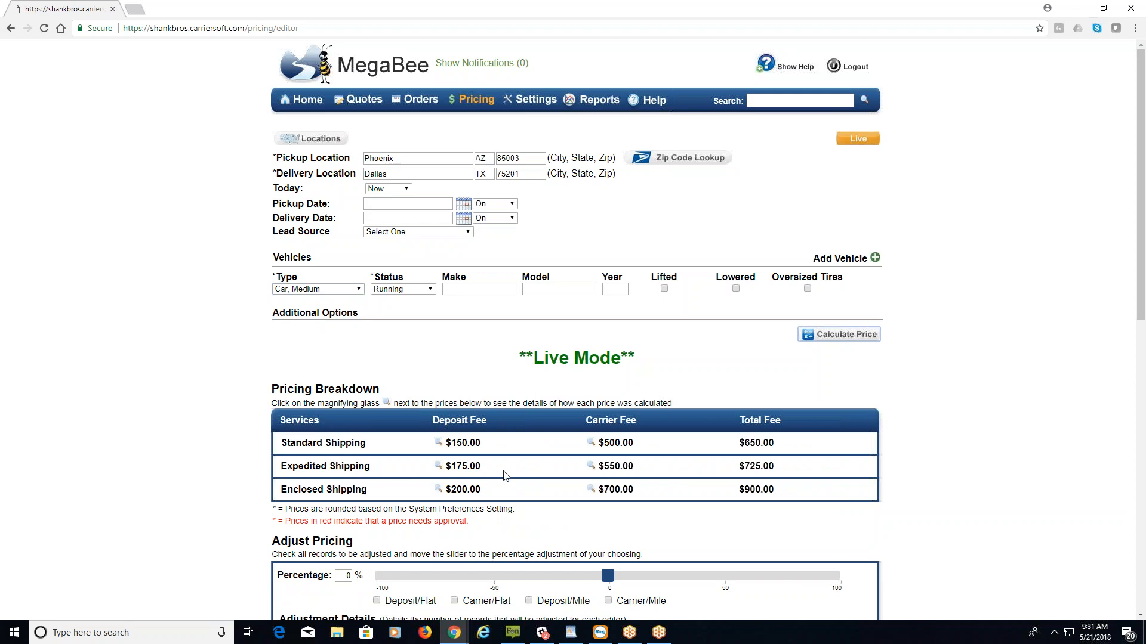
Inspect the Standard Shipping carrier fee breakdown: $500.00 CarrierSoft Price Projection over 1067.0 miles.
{"action": "left_click", "coordinate": [589, 443]}
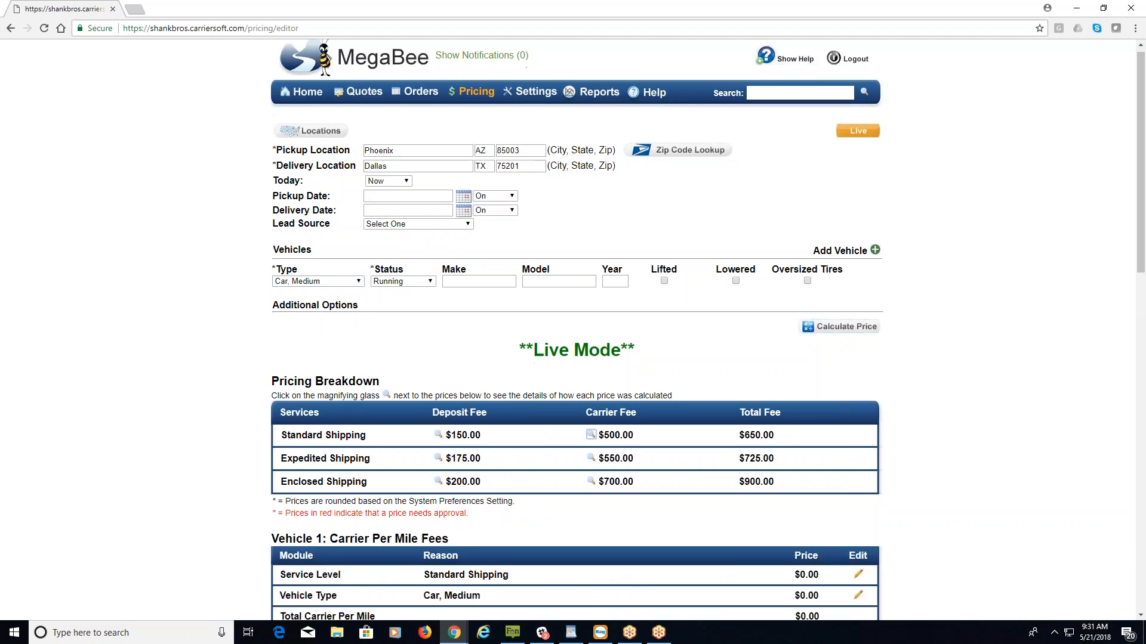
{"action": "scroll", "coordinate": [949, 345], "scroll_direction": "down", "scroll_amount": 5}
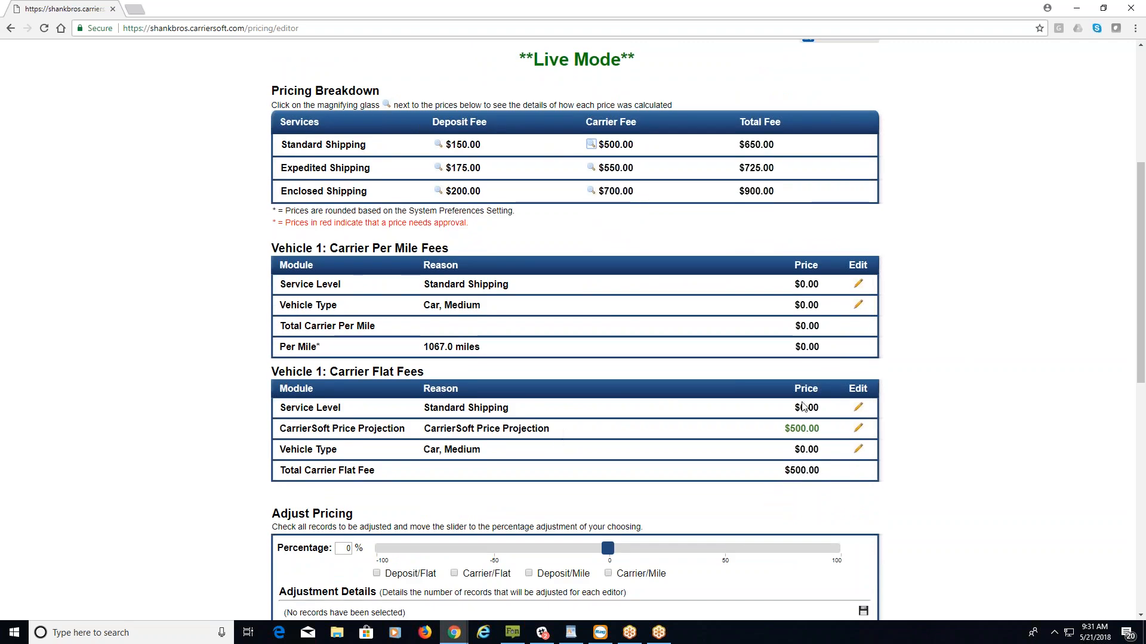
{"action": "left_click_drag", "start_coordinate": [829, 432], "coordinate": [741, 429]}
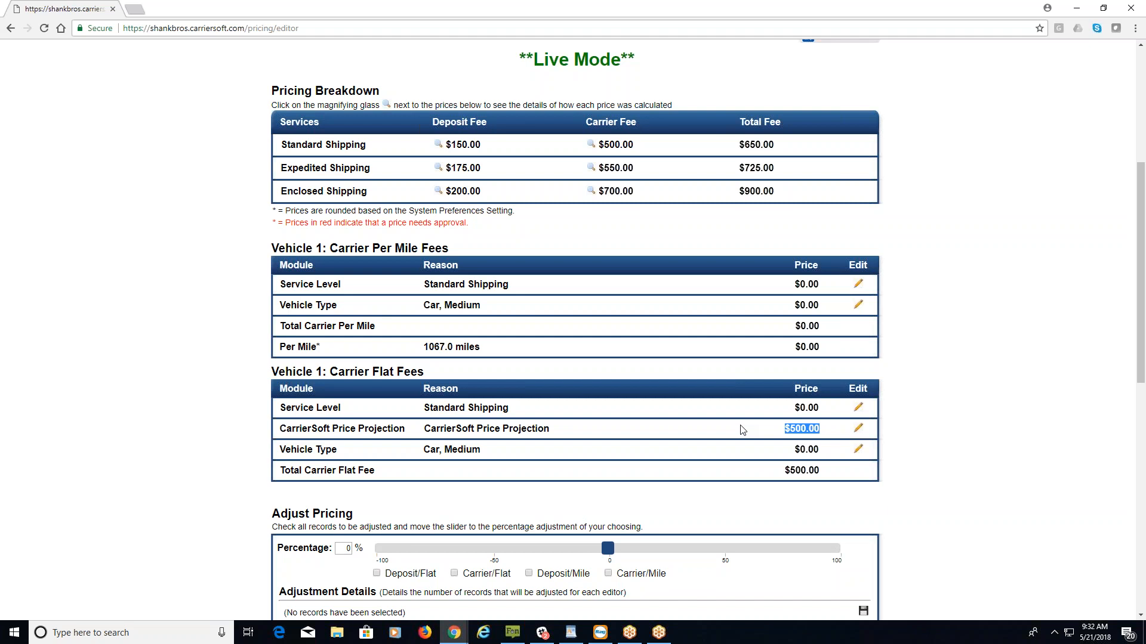
{"action": "key", "text": "Return"}
{"action": "scroll", "coordinate": [953, 402], "scroll_direction": "up", "scroll_amount": 5}
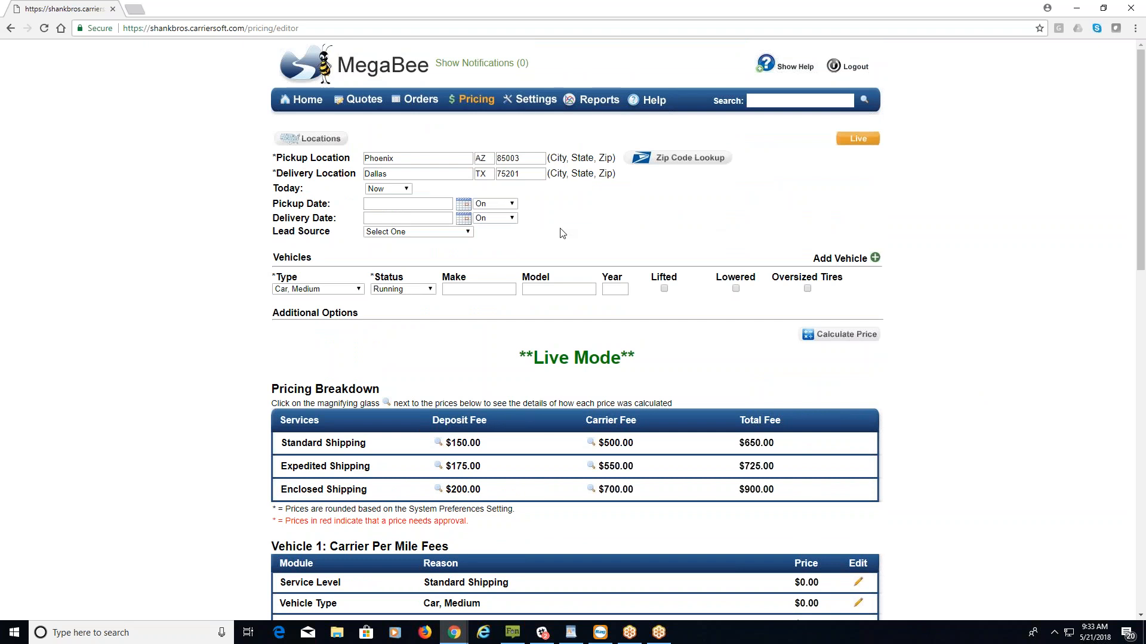
Go back to the Home page from the pricing editor.
{"action": "left_click", "coordinate": [308, 100]}
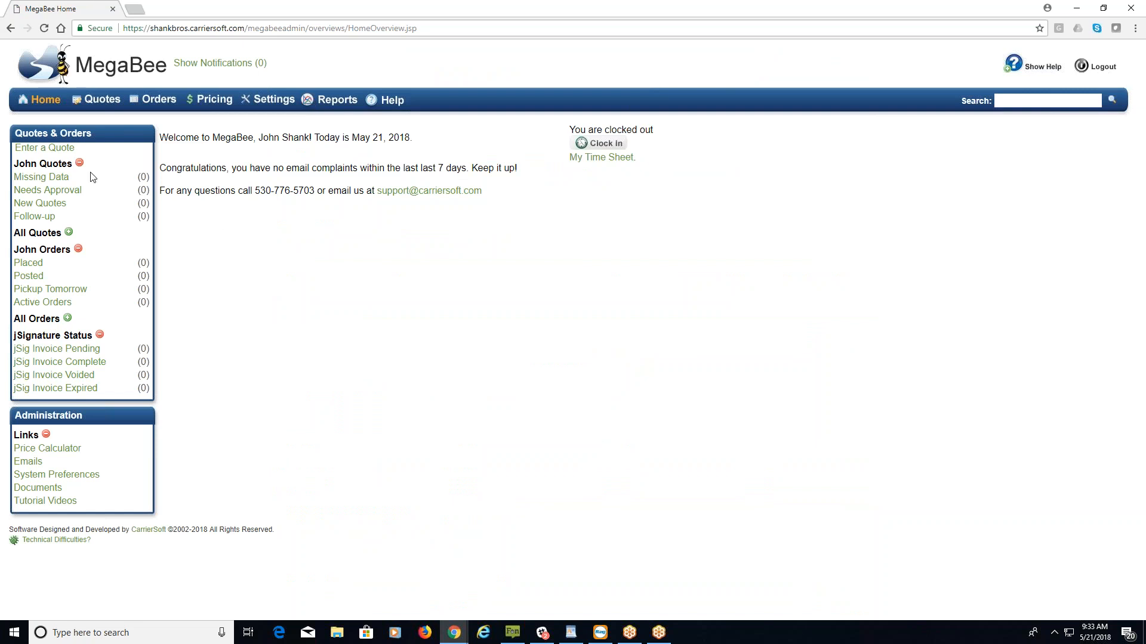
Start a new quote with pickup zip 30303 and delivery zip 75201.
{"action": "left_click", "coordinate": [50, 149]}
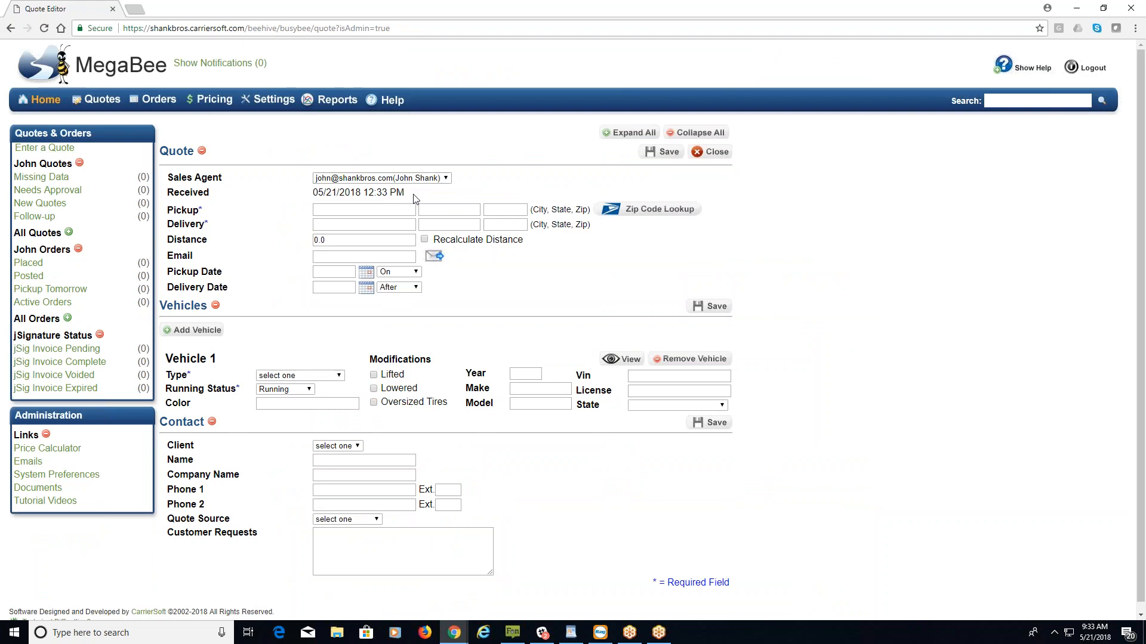
{"action": "left_click_drag", "start_coordinate": [404, 193], "coordinate": [305, 195]}
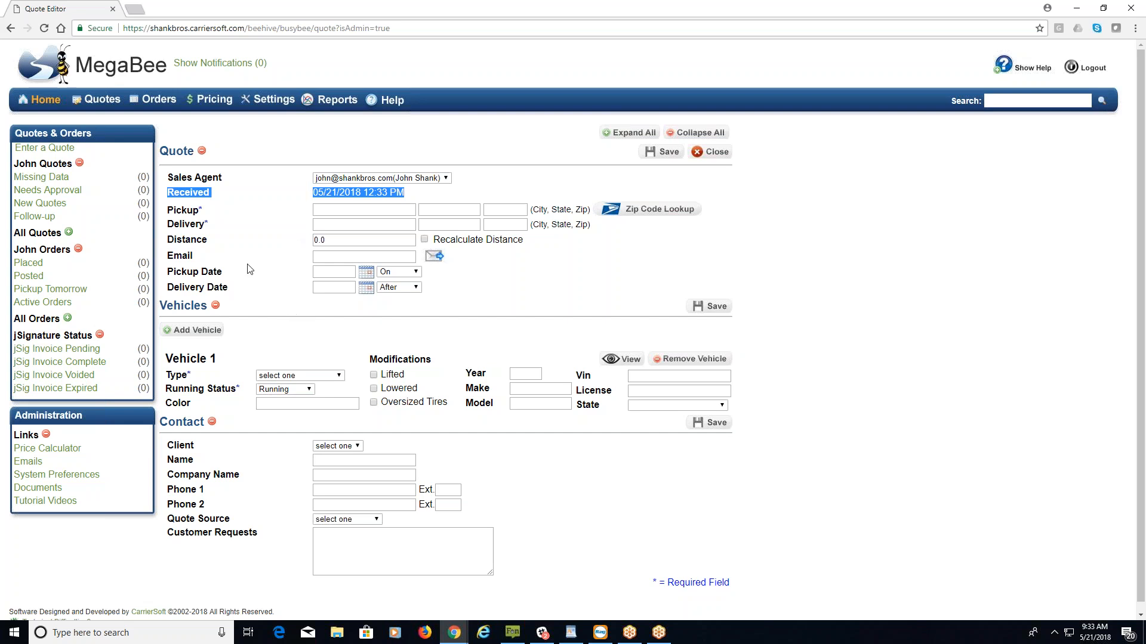
{"action": "left_click", "coordinate": [201, 209]}
{"action": "left_click", "coordinate": [208, 222]}
{"action": "left_click", "coordinate": [514, 212]}
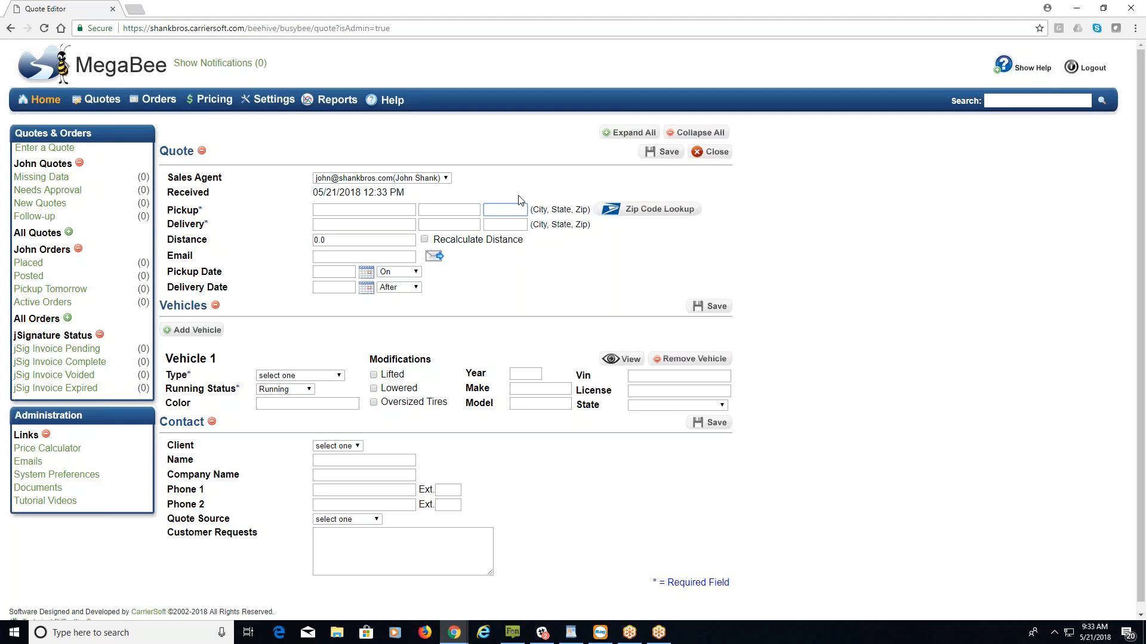
{"action": "type", "text": "30303"}
{"action": "key", "text": "Tab"}
{"action": "type", "text": "75201"}
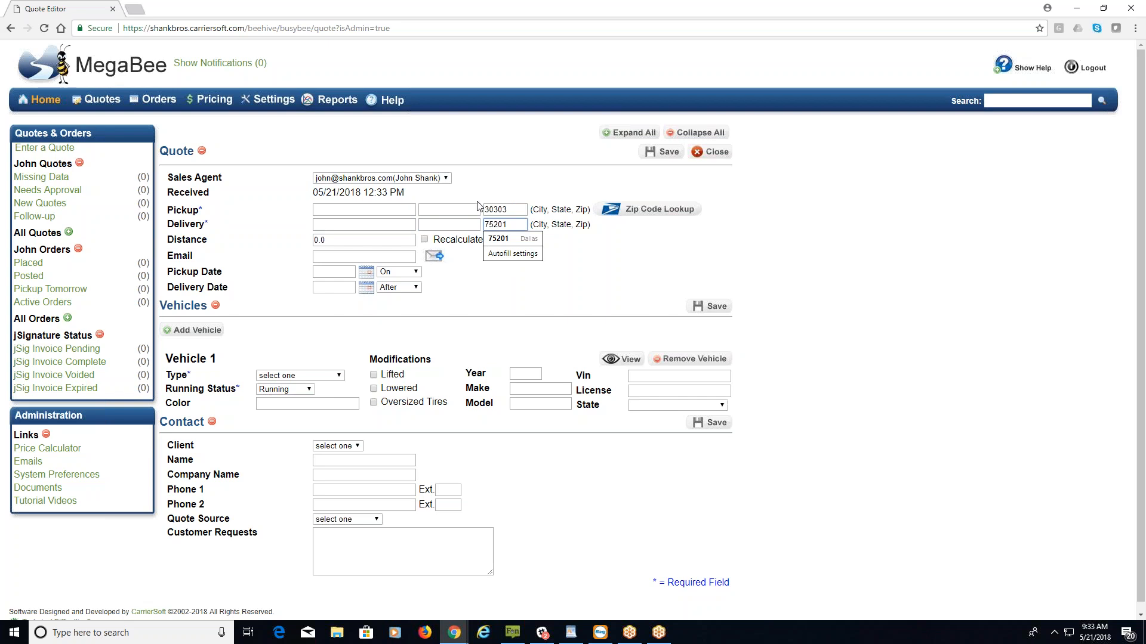
Fill in the agent's e-mail, pickup on 05/22/2018 and delivery after 05/23/2018.
{"action": "left_click", "coordinate": [389, 258]}
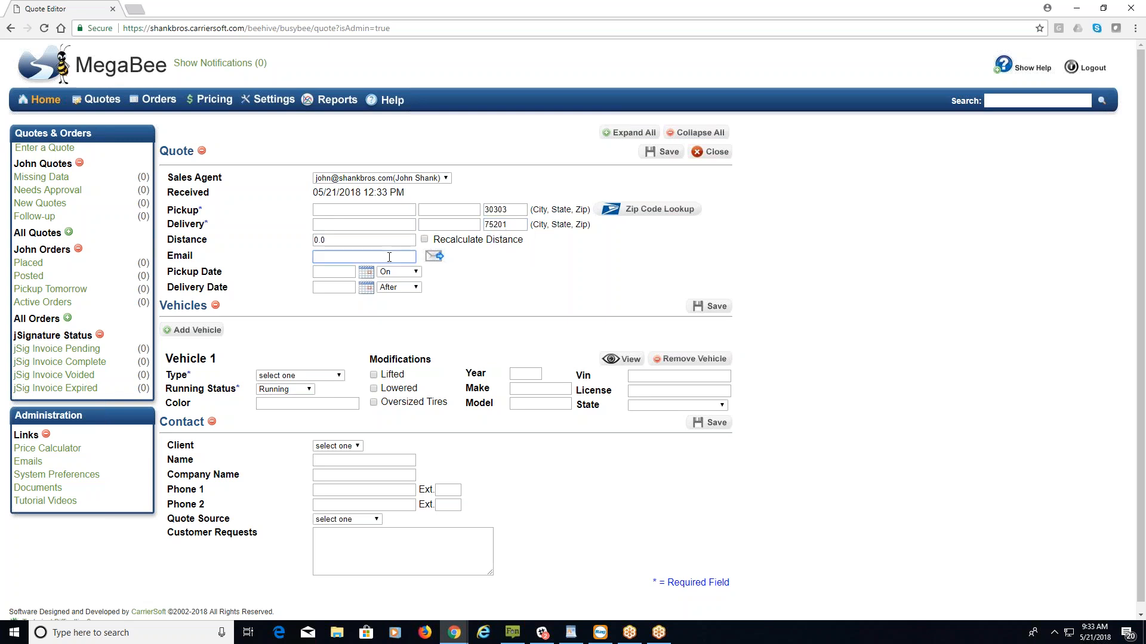
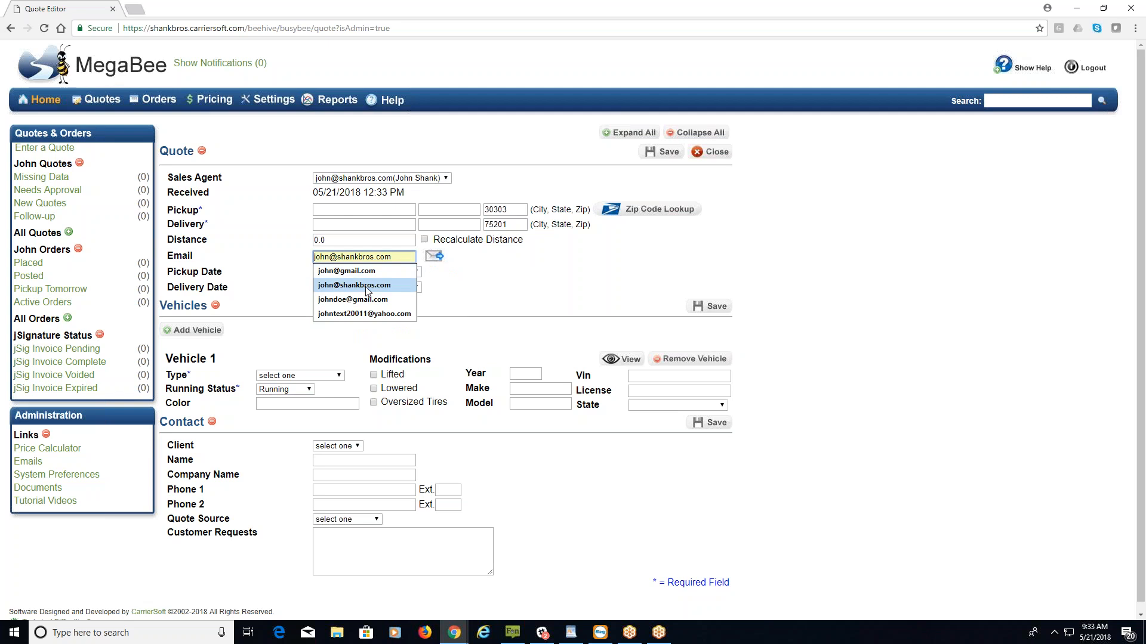
{"action": "left_click", "coordinate": [367, 285]}
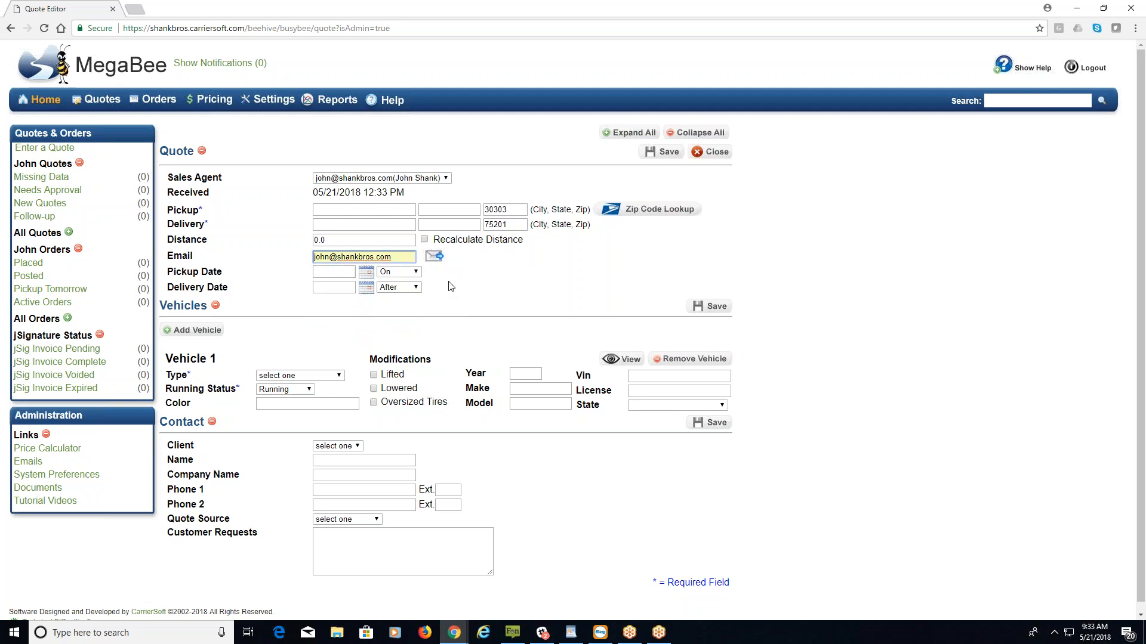
{"action": "left_click", "coordinate": [344, 273]}
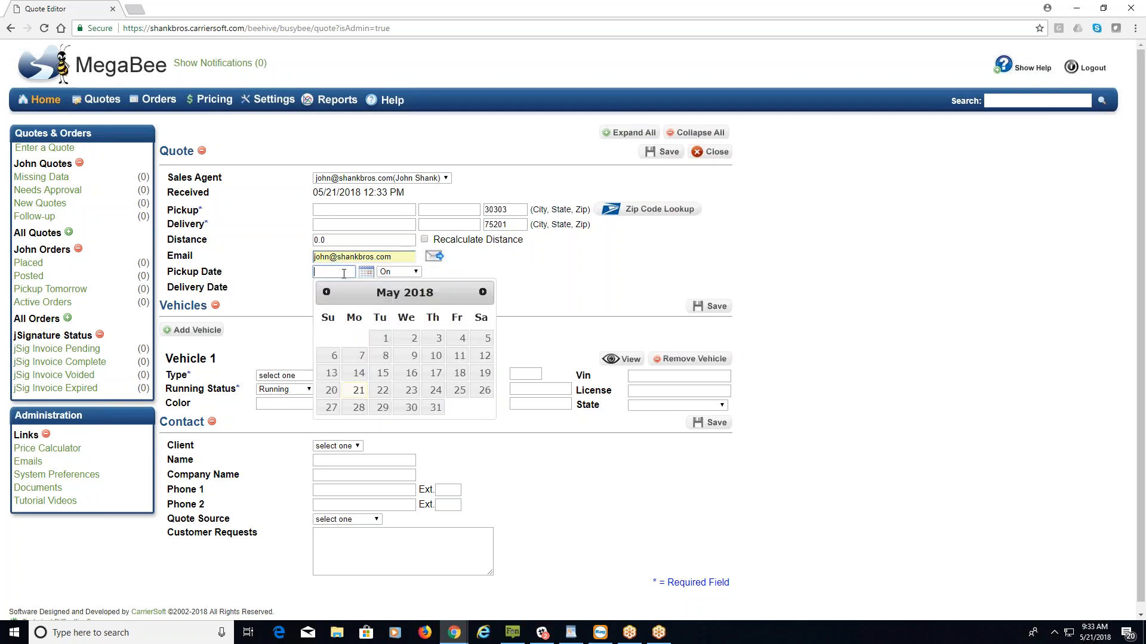
{"action": "left_click", "coordinate": [380, 391]}
{"action": "left_click", "coordinate": [338, 288]}
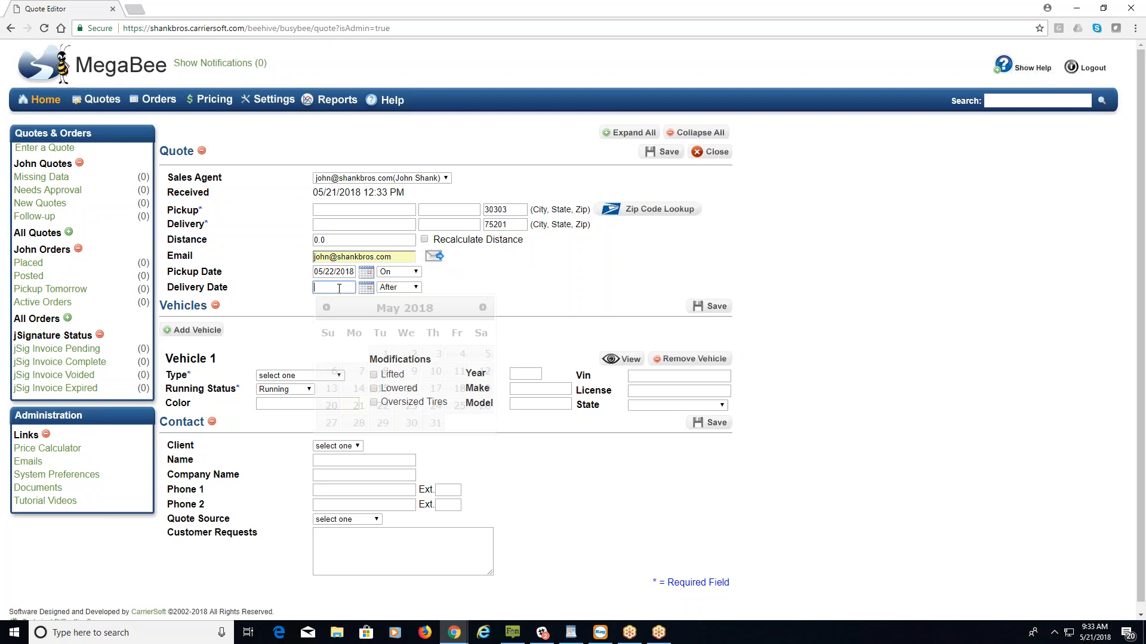
{"action": "left_click", "coordinate": [411, 407]}
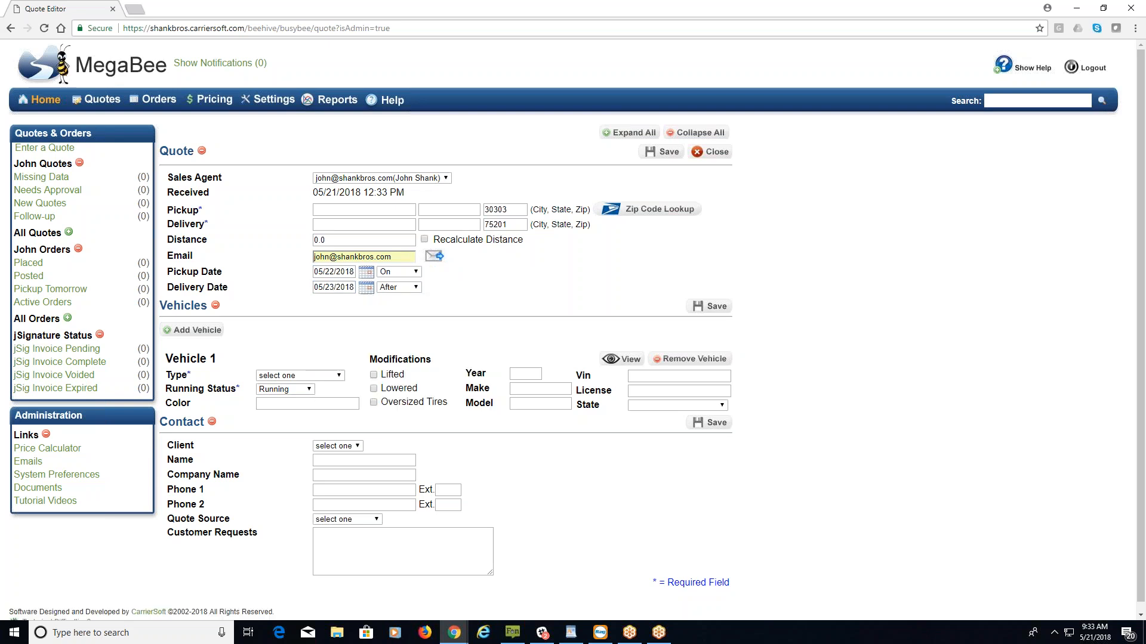
{"action": "left_click", "coordinate": [418, 274]}
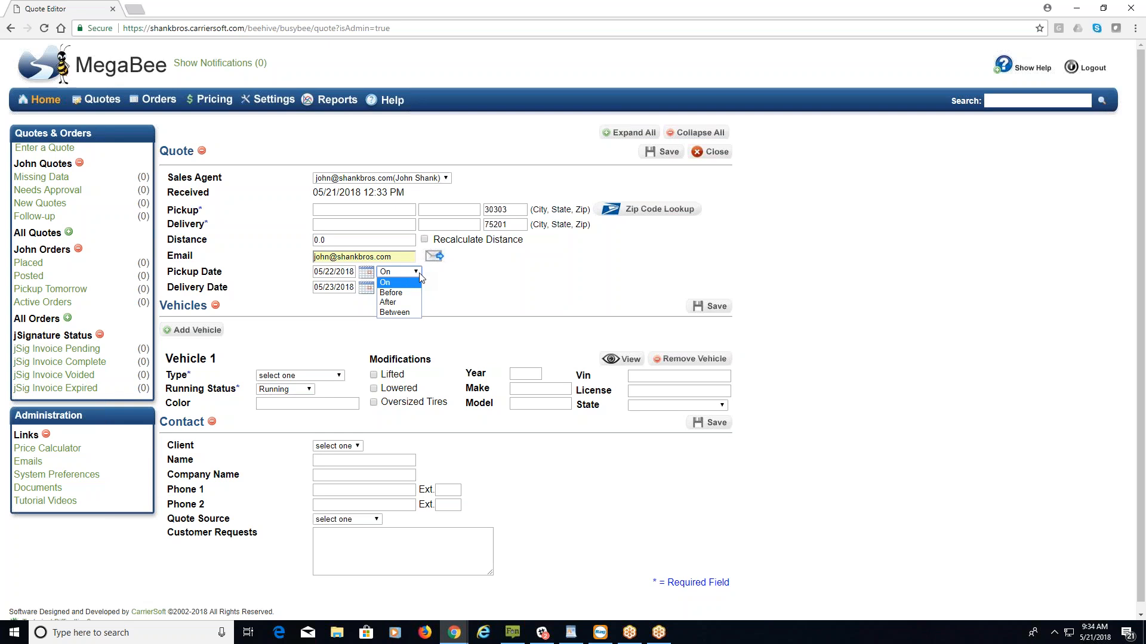
{"action": "left_click", "coordinate": [421, 276]}
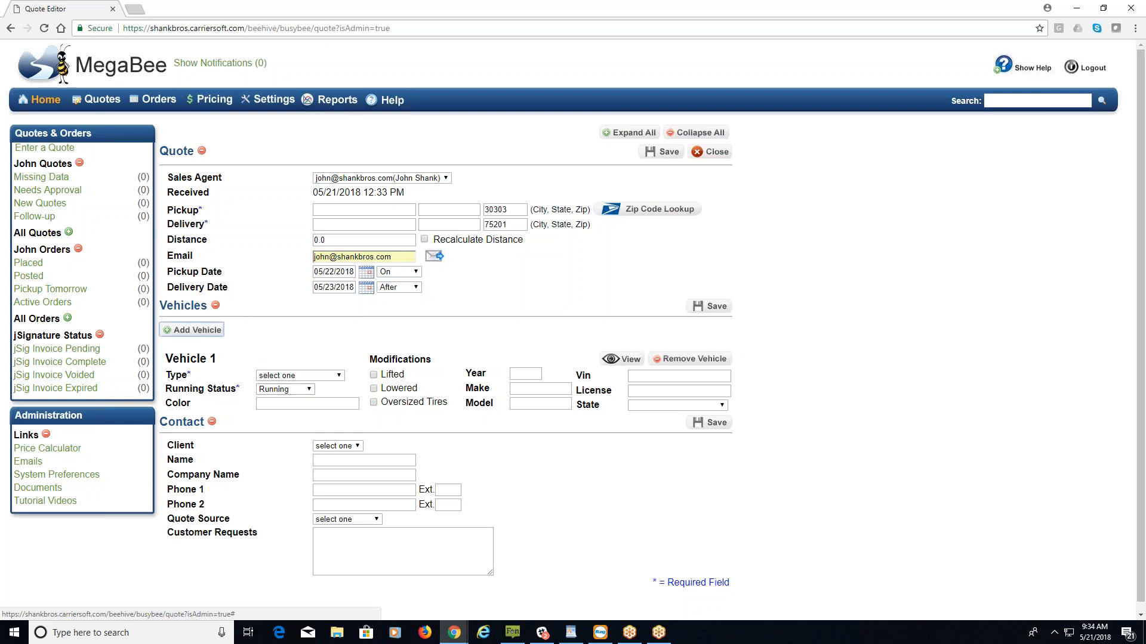
Add then remove two extra vehicles, leaving Vehicle 1 typed as Car, Medium.
{"action": "left_click", "coordinate": [194, 330]}
{"action": "left_click", "coordinate": [193, 330]}
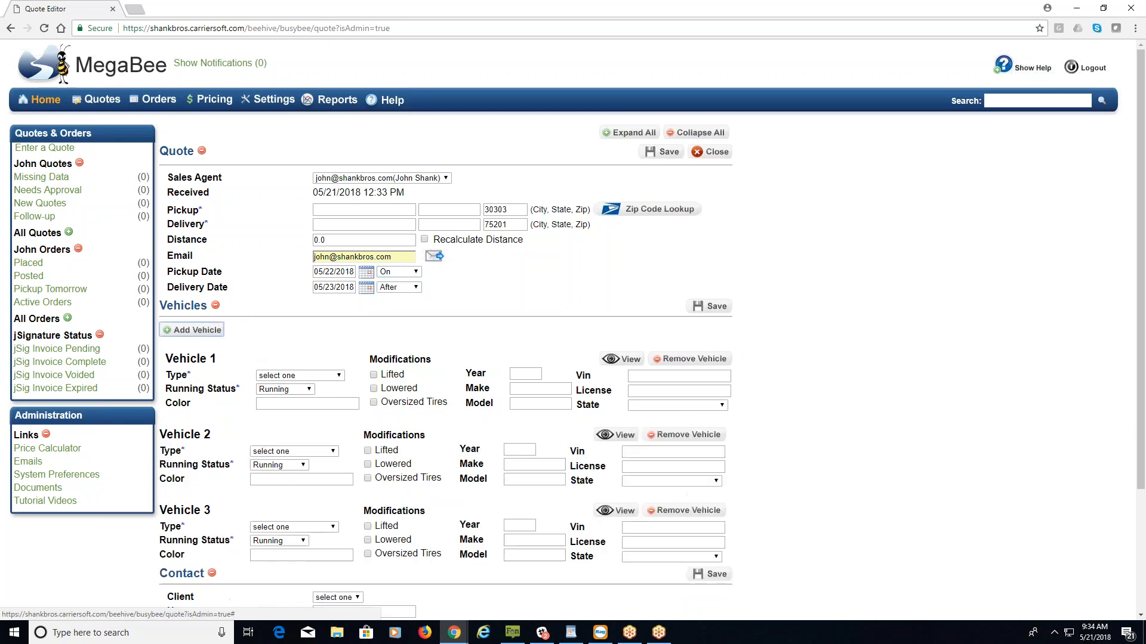
{"action": "left_click", "coordinate": [695, 512]}
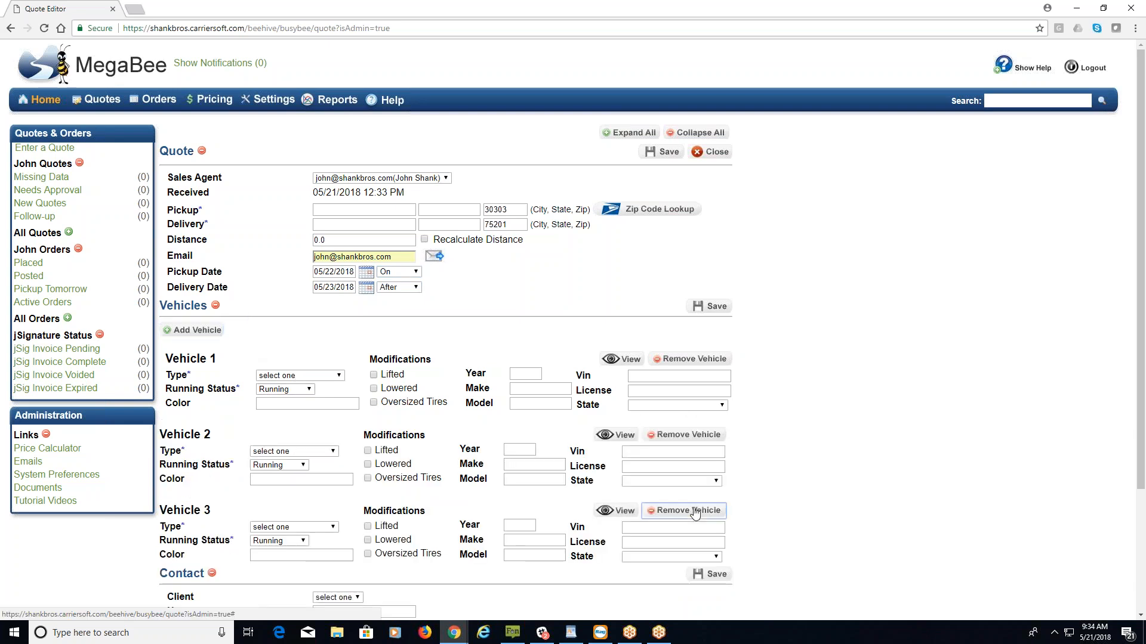
{"action": "left_click", "coordinate": [692, 436]}
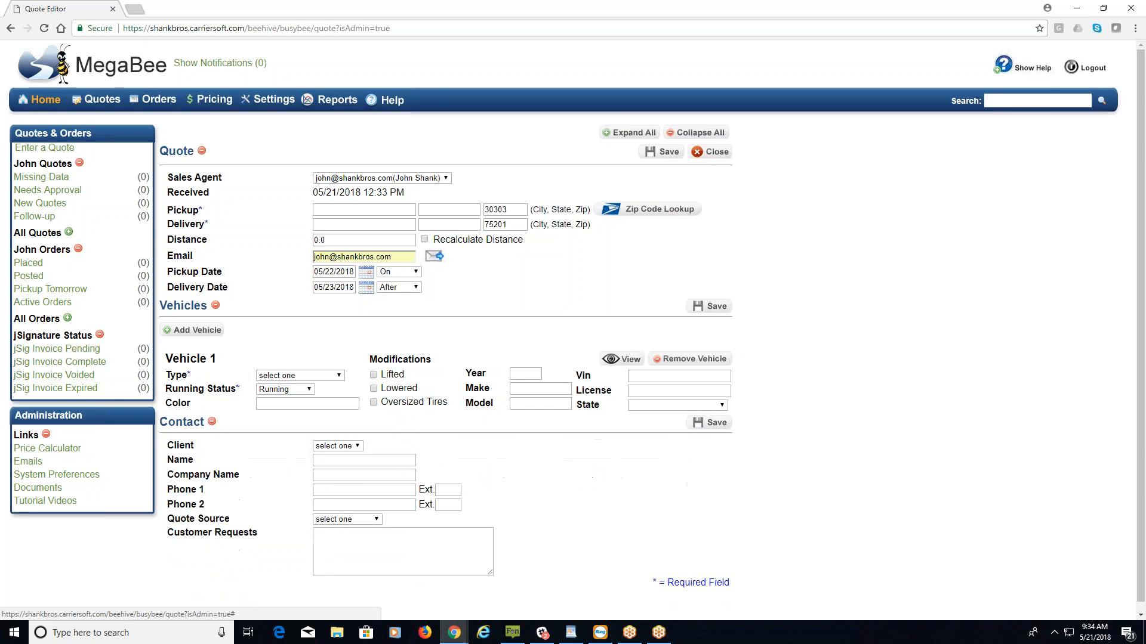
{"action": "left_click", "coordinate": [321, 376]}
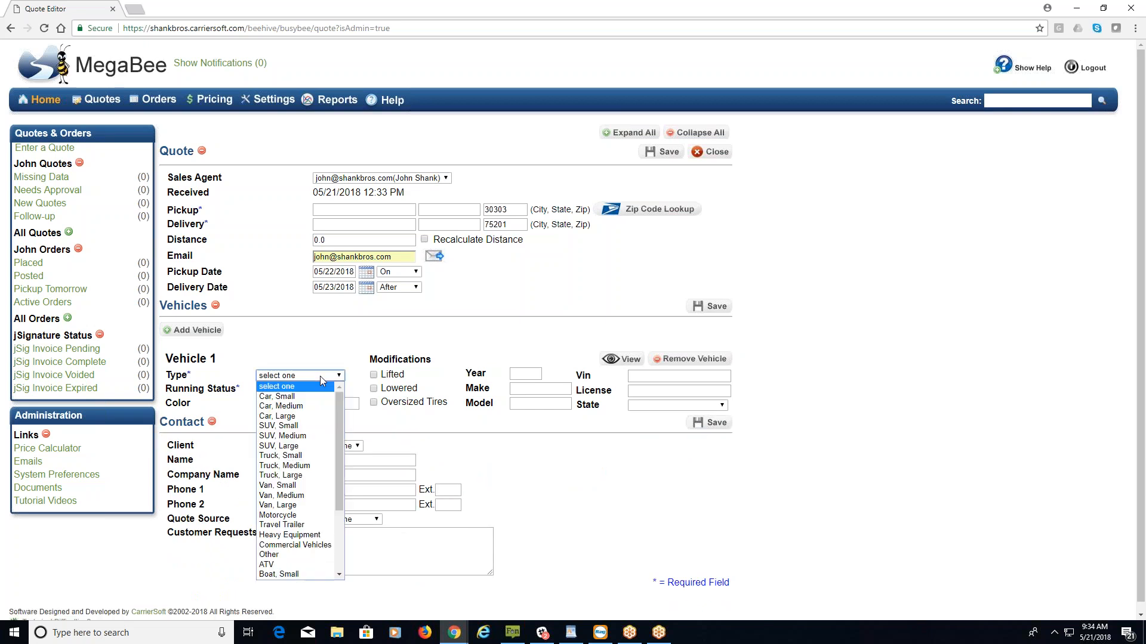
{"action": "left_click", "coordinate": [312, 407]}
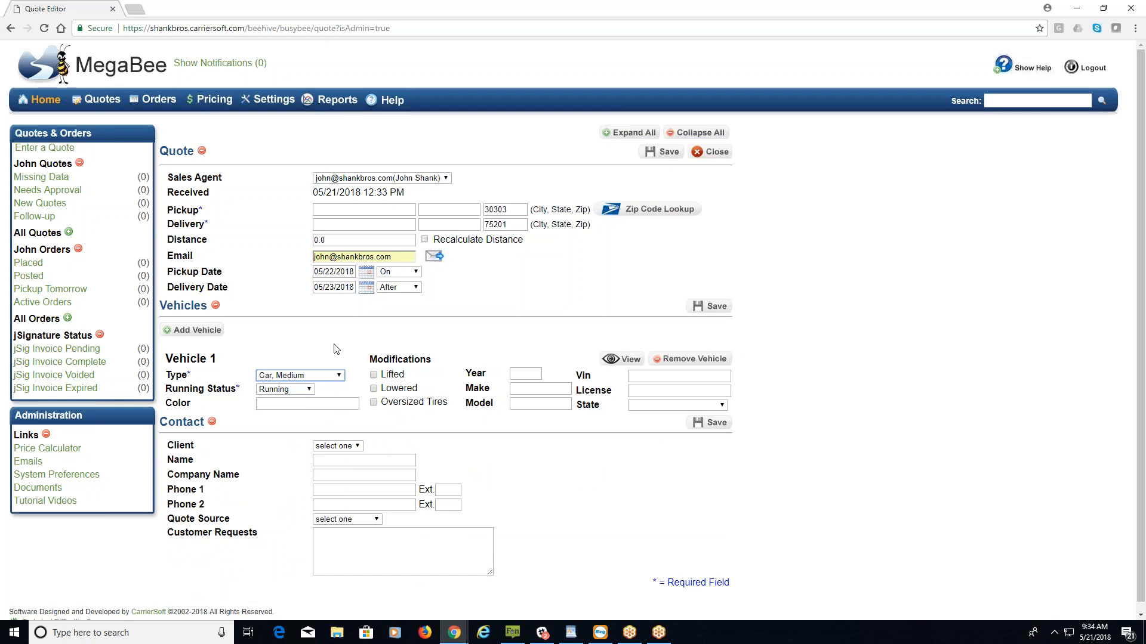
Set Vehicle 1 to a 2010 nissan altima and look it up online.
{"action": "left_click", "coordinate": [525, 375]}
{"action": "key", "text": "Down"}
{"action": "key", "text": "Tab"}
{"action": "key", "text": "Down"}
{"action": "key", "text": "Tab"}
{"action": "left_click", "coordinate": [539, 421]}
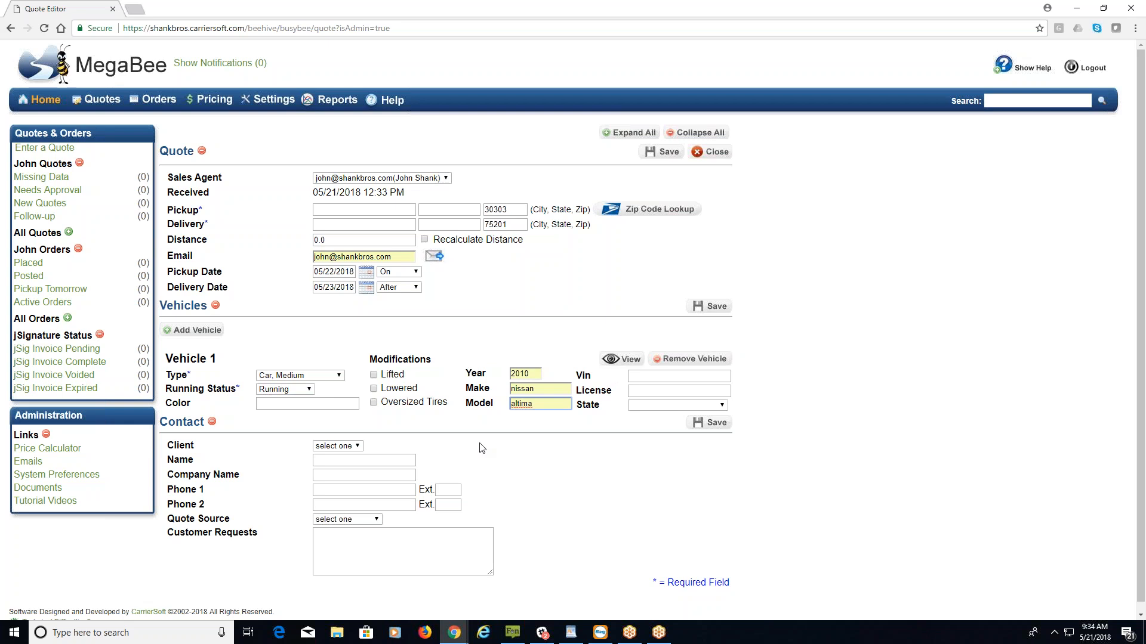
{"action": "left_click", "coordinate": [625, 361]}
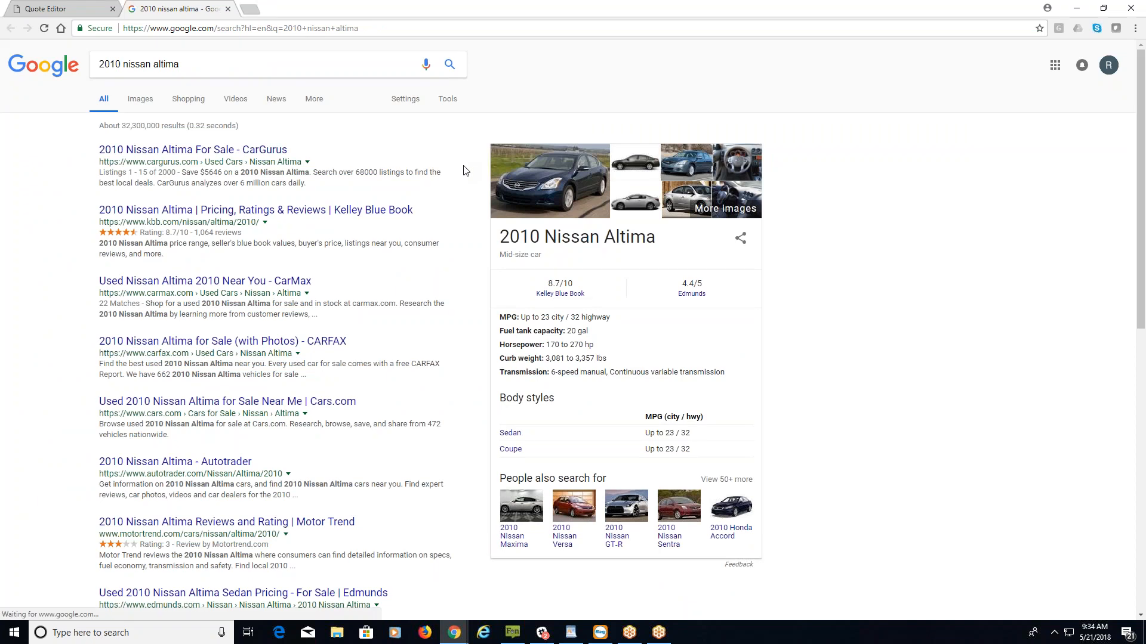
Close the '2010 nissan altima' Google results tab to return to the Quote Editor.
{"action": "left_click", "coordinate": [227, 9]}
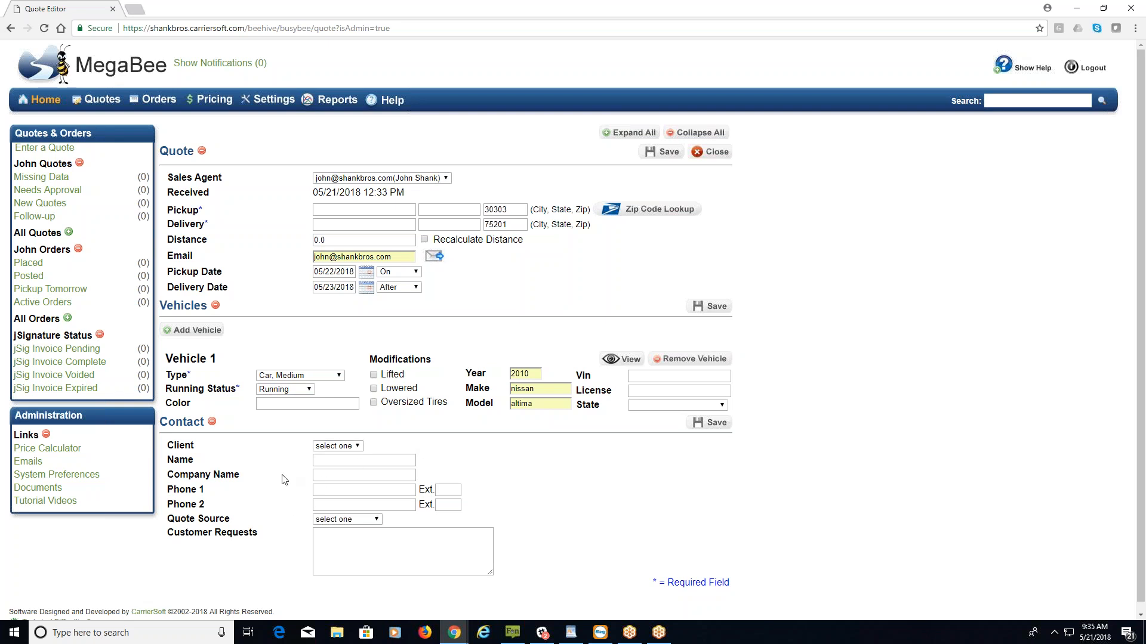
Set the contact name to Carriersoft Testing from the autofill suggestion.
{"action": "left_click", "coordinate": [337, 461]}
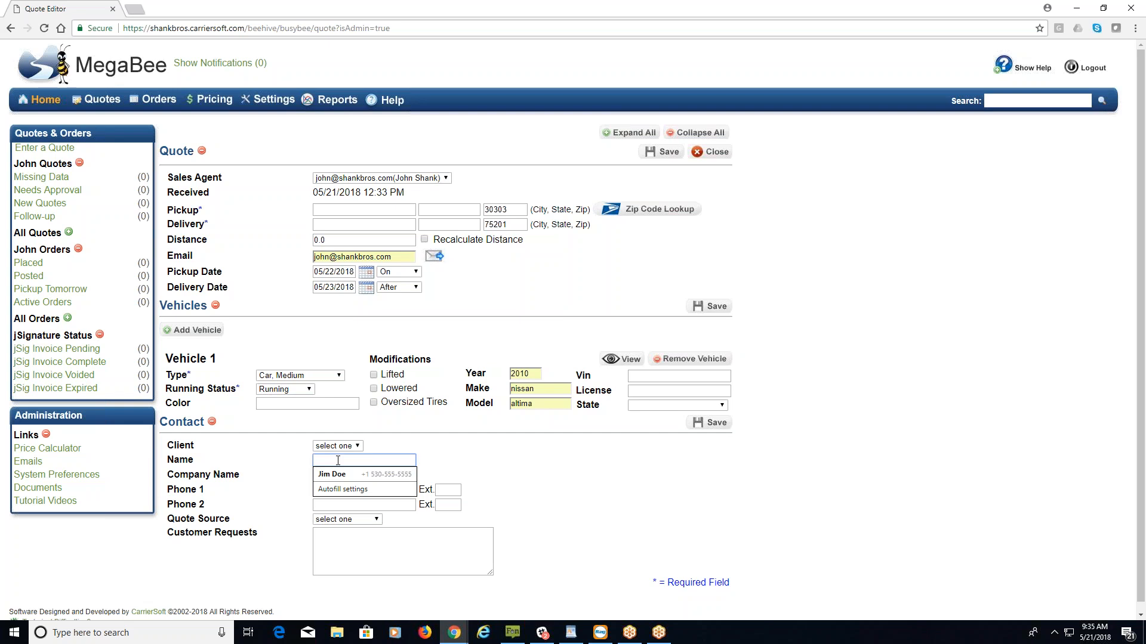
{"action": "type", "text": "carr5"}
{"action": "key", "text": "BackSpace"}
{"action": "key", "text": "Down"}
{"action": "key", "text": "Return"}
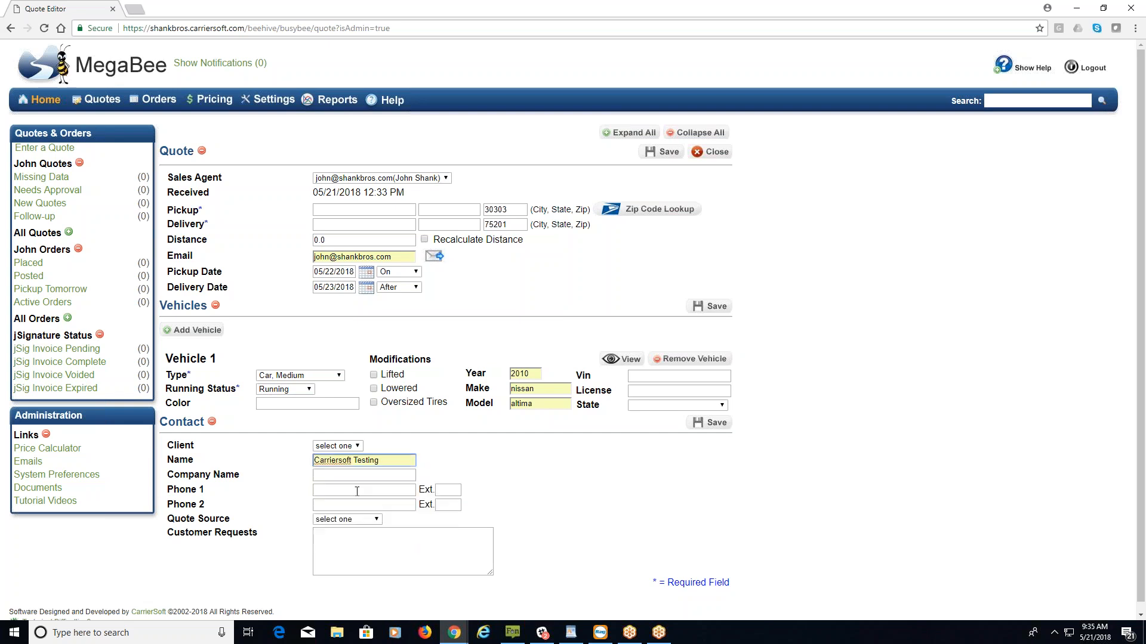
Enter the contact's first phone number and set Quote Source to Our Company.
{"action": "left_click", "coordinate": [356, 491]}
{"action": "type", "text": "555-5555-"}
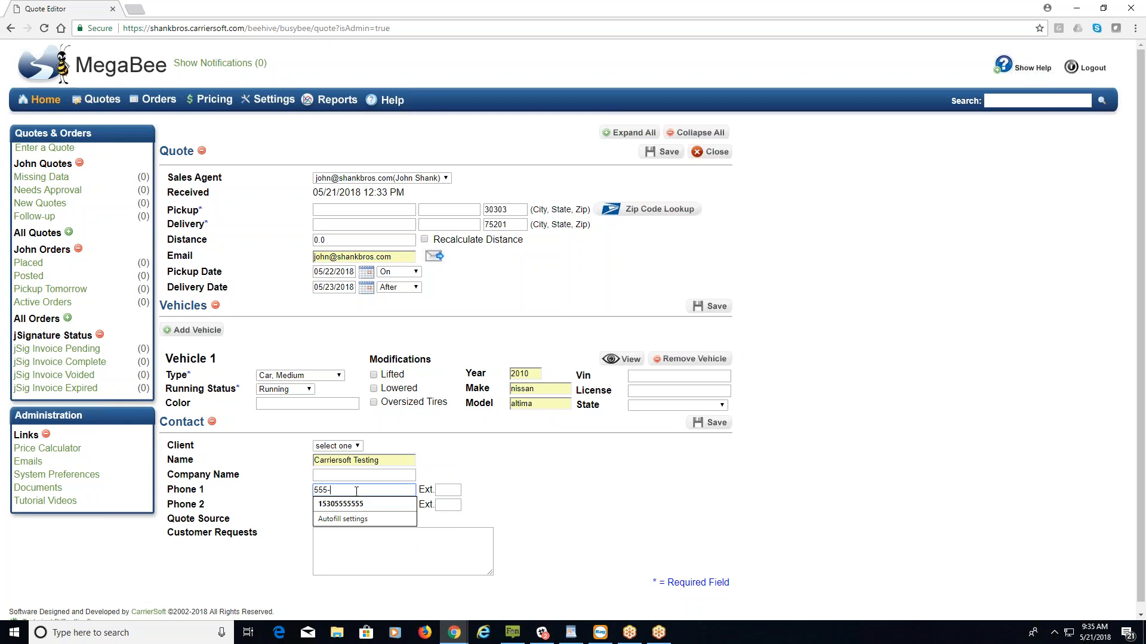
{"action": "key", "text": "BackSpace"}
{"action": "key", "text": "BackSpace"}
{"action": "type", "text": "-5555"}
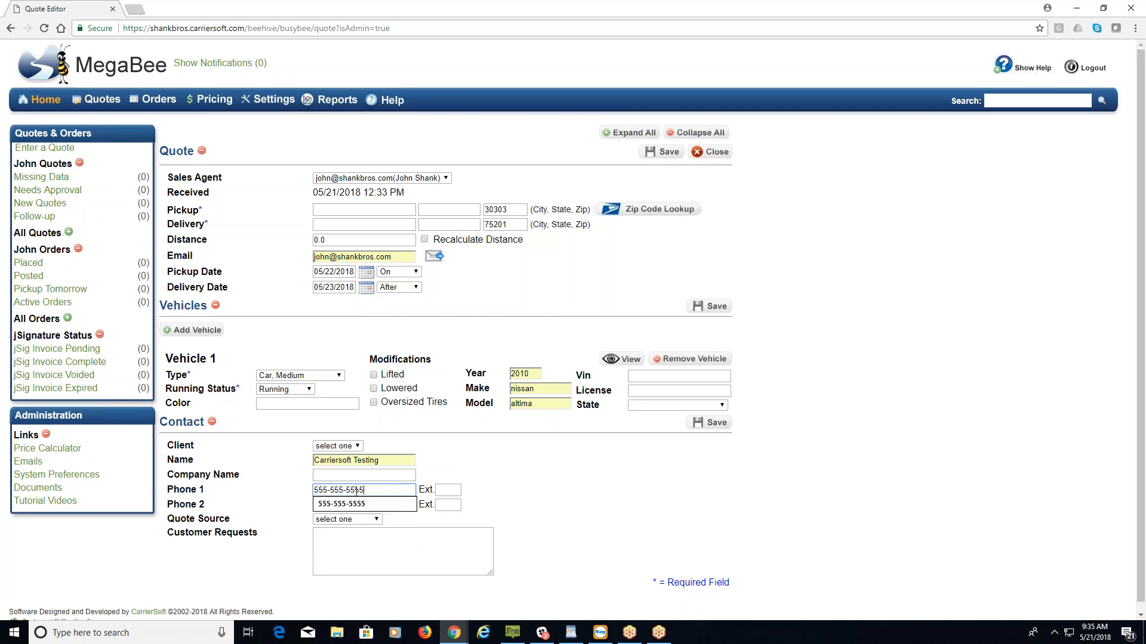
{"action": "left_click", "coordinate": [352, 504]}
{"action": "left_click", "coordinate": [360, 520]}
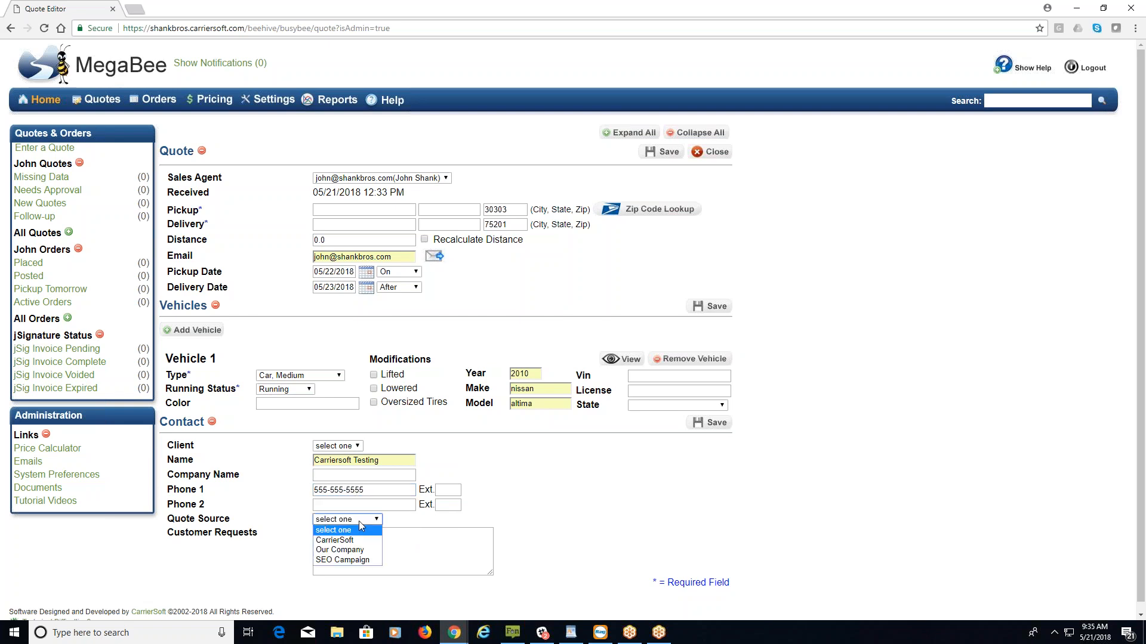
{"action": "left_click", "coordinate": [361, 550]}
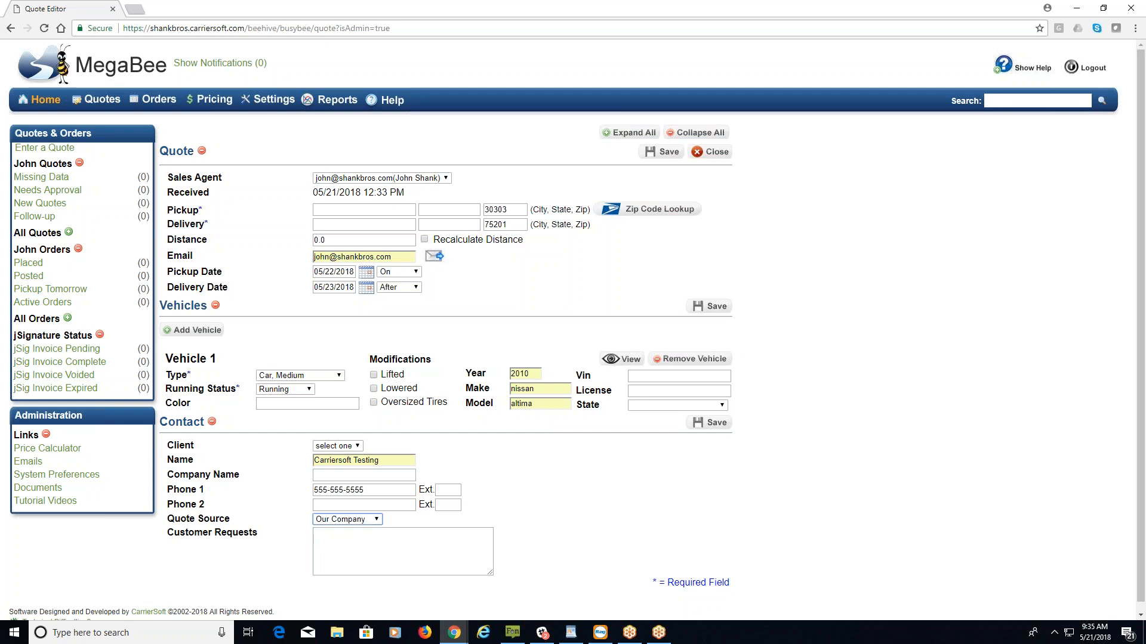
{"action": "left_click", "coordinate": [367, 546]}
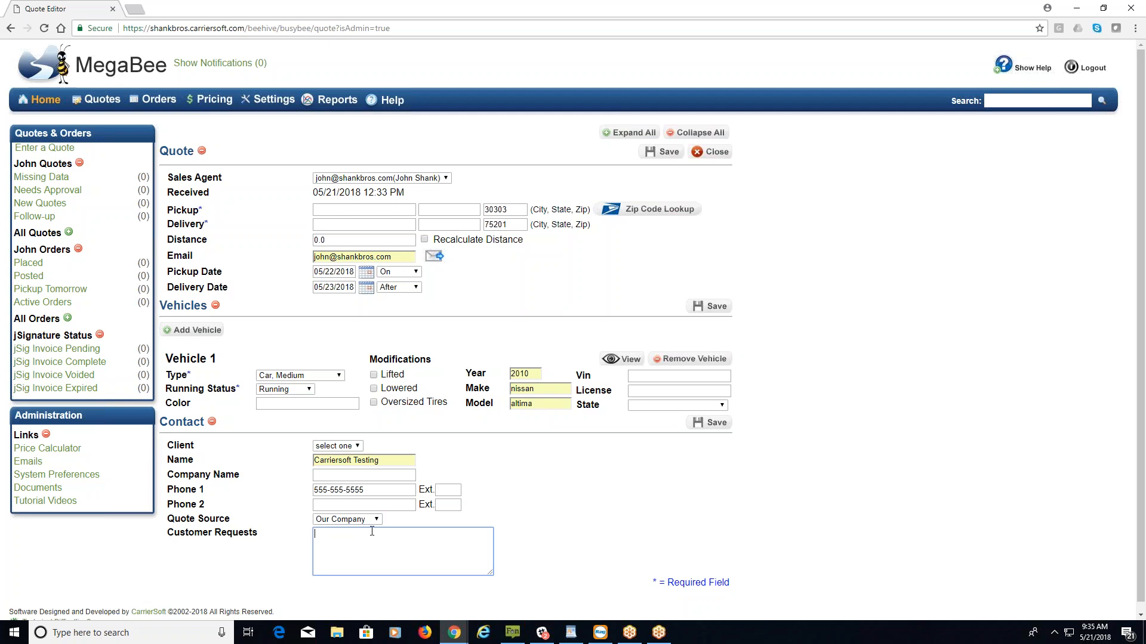
Save Quote #10001 and check its updated time and 782.0 distance.
{"action": "left_click", "coordinate": [705, 428]}
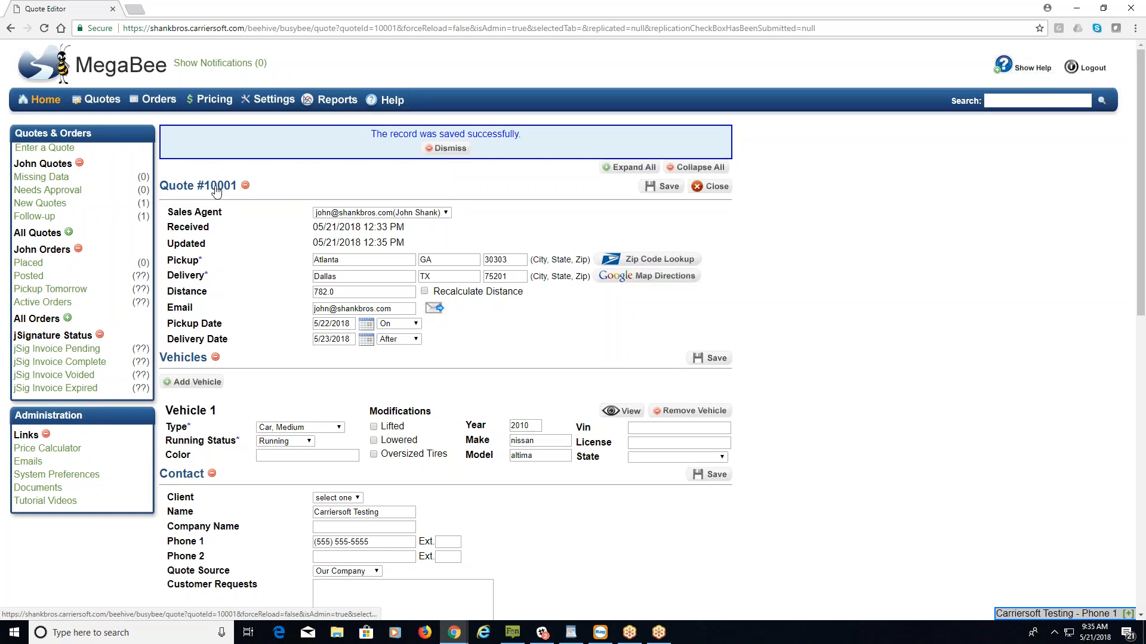
{"action": "left_click_drag", "start_coordinate": [421, 245], "coordinate": [311, 243]}
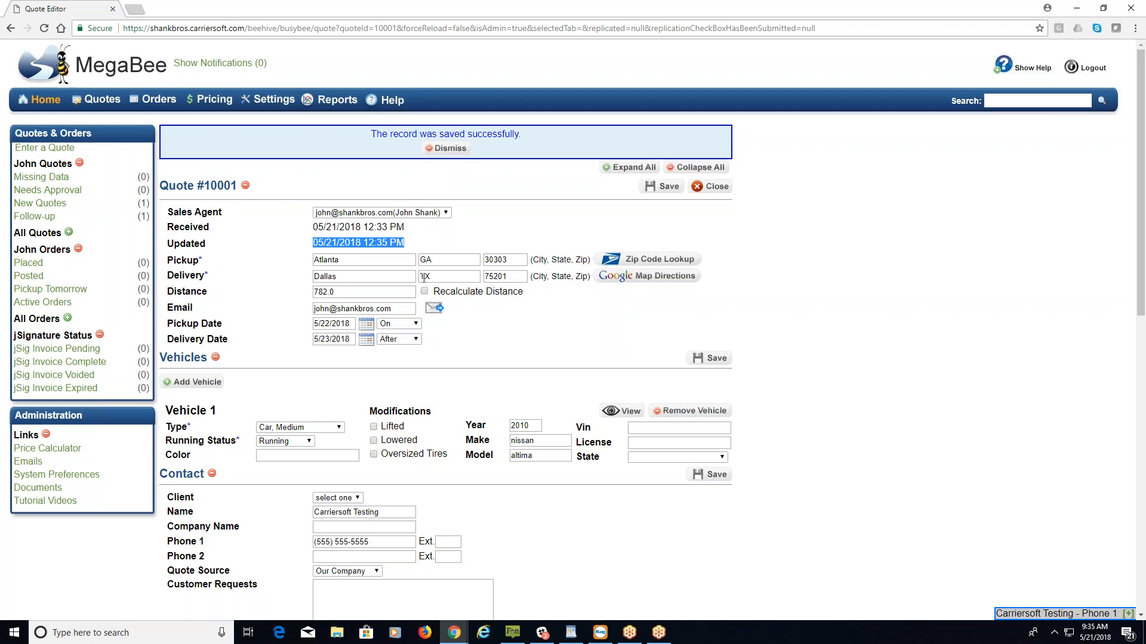
{"action": "left_click_drag", "start_coordinate": [338, 292], "coordinate": [311, 293]}
{"action": "left_click", "coordinate": [283, 291]}
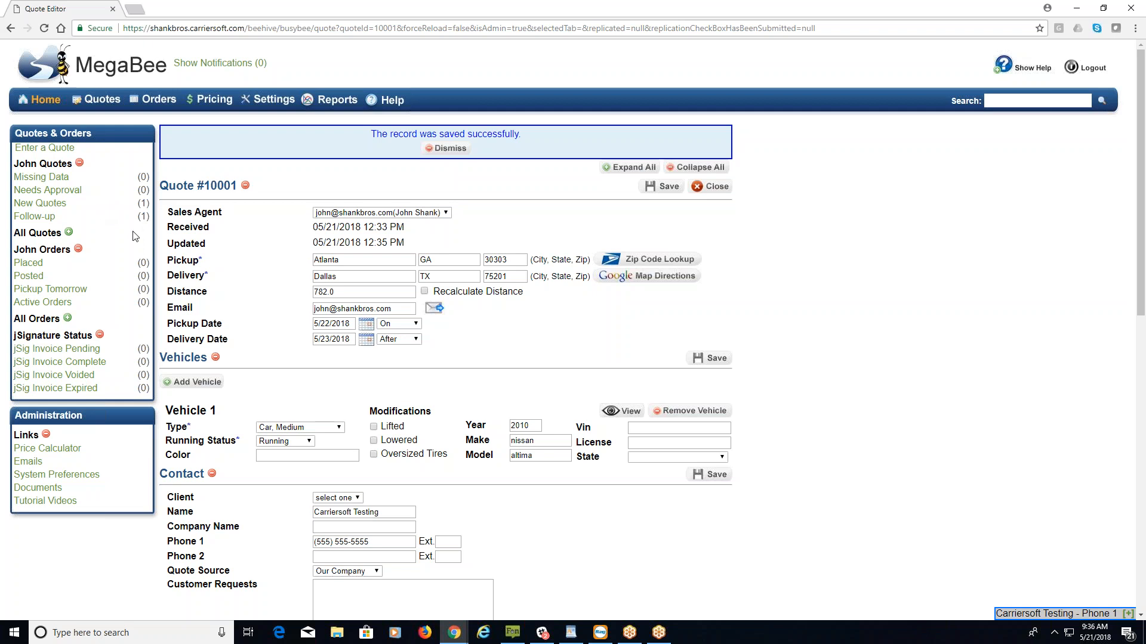
{"action": "scroll", "coordinate": [520, 343], "scroll_direction": "down", "scroll_amount": 4}
{"action": "scroll", "coordinate": [520, 344], "scroll_direction": "down", "scroll_amount": 7}
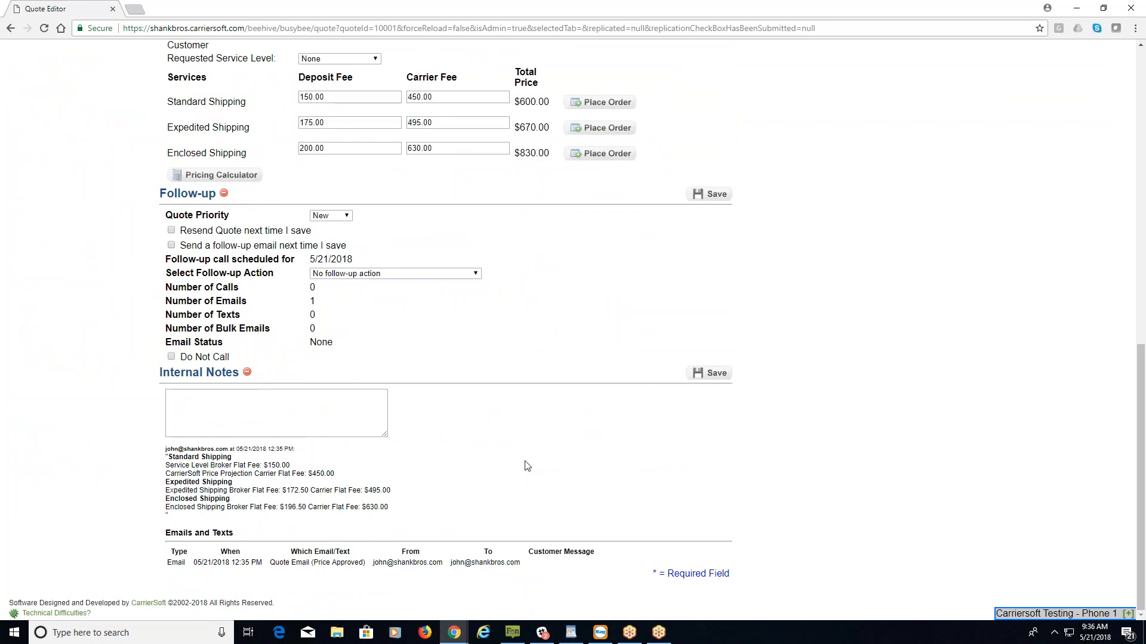
{"action": "left_click_drag", "start_coordinate": [166, 534], "coordinate": [248, 538]}
{"action": "left_click", "coordinate": [209, 398]}
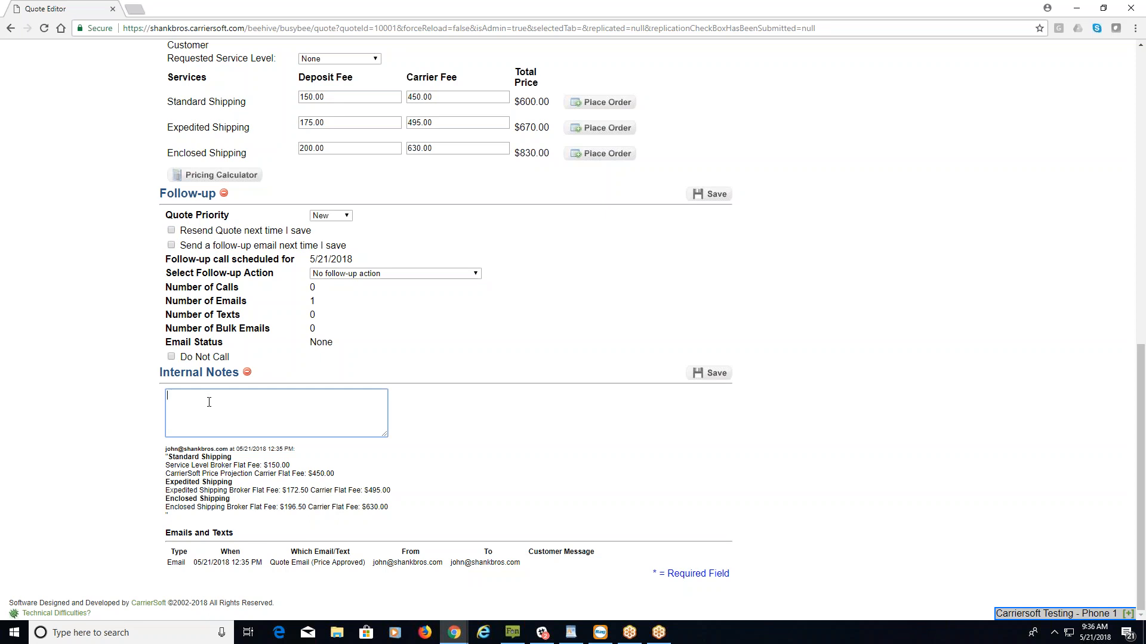
{"action": "left_click_drag", "start_coordinate": [164, 450], "coordinate": [396, 511]}
{"action": "left_click", "coordinate": [404, 513]}
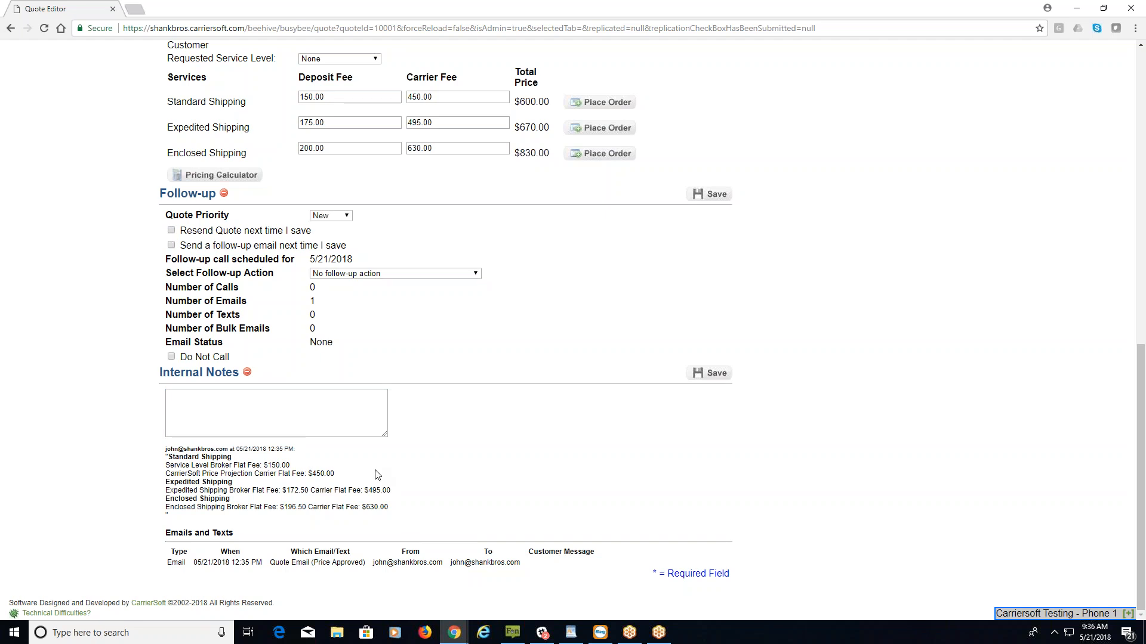
{"action": "scroll", "coordinate": [97, 338], "scroll_direction": "up", "scroll_amount": 1}
{"action": "scroll", "coordinate": [96, 337], "scroll_direction": "up", "scroll_amount": 1}
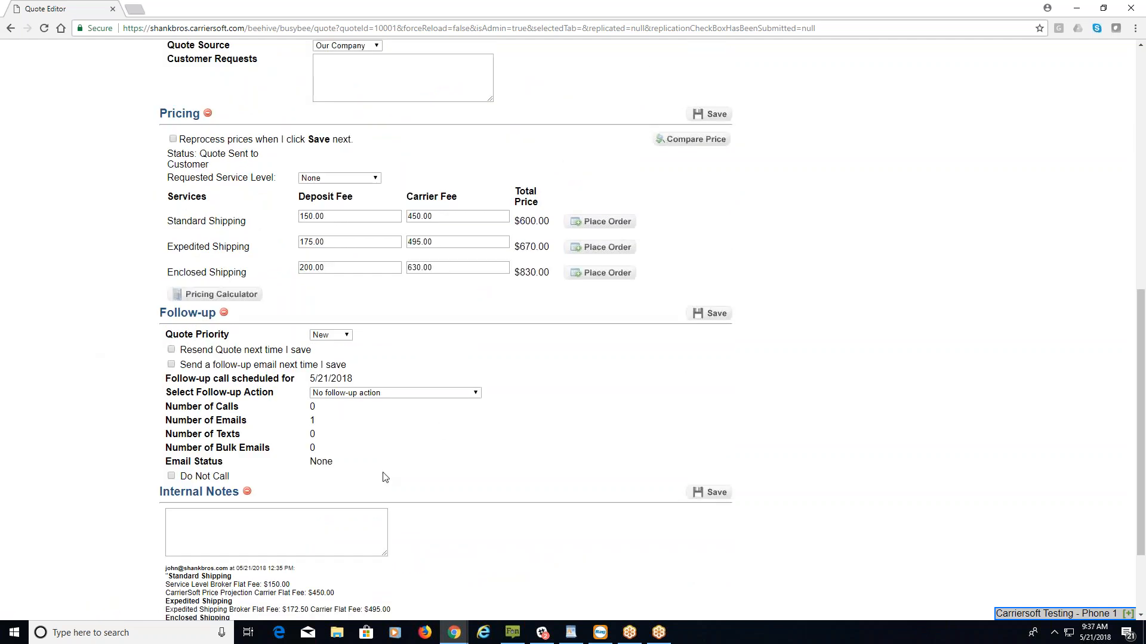
{"action": "left_click", "coordinate": [346, 338]}
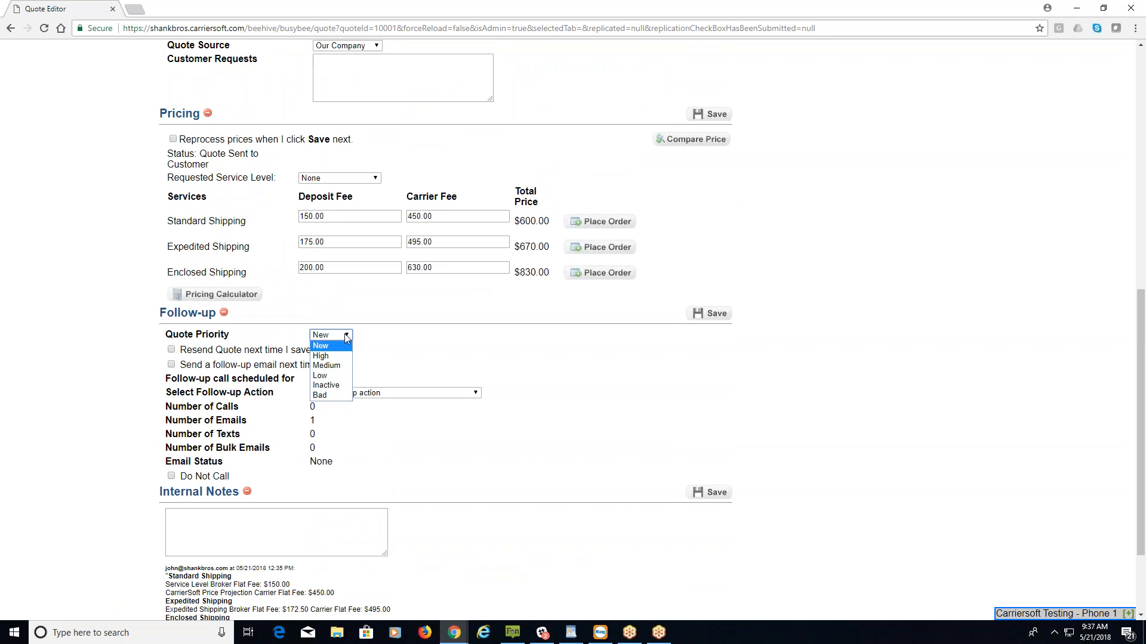
{"action": "left_click", "coordinate": [347, 337]}
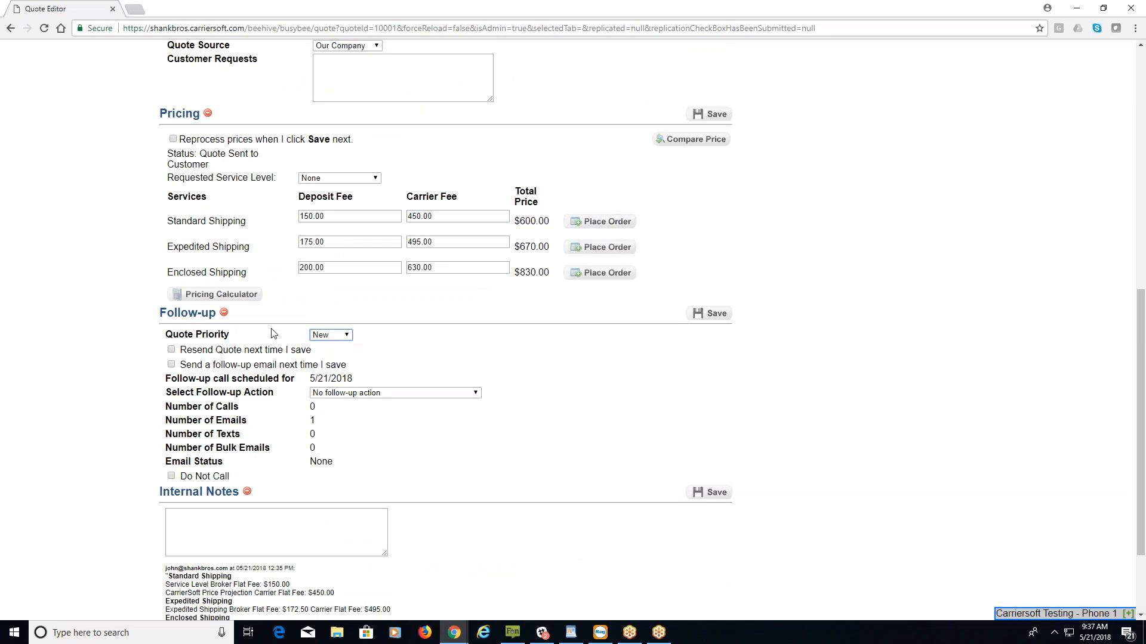
{"action": "left_click", "coordinate": [171, 350]}
{"action": "left_click", "coordinate": [171, 365]}
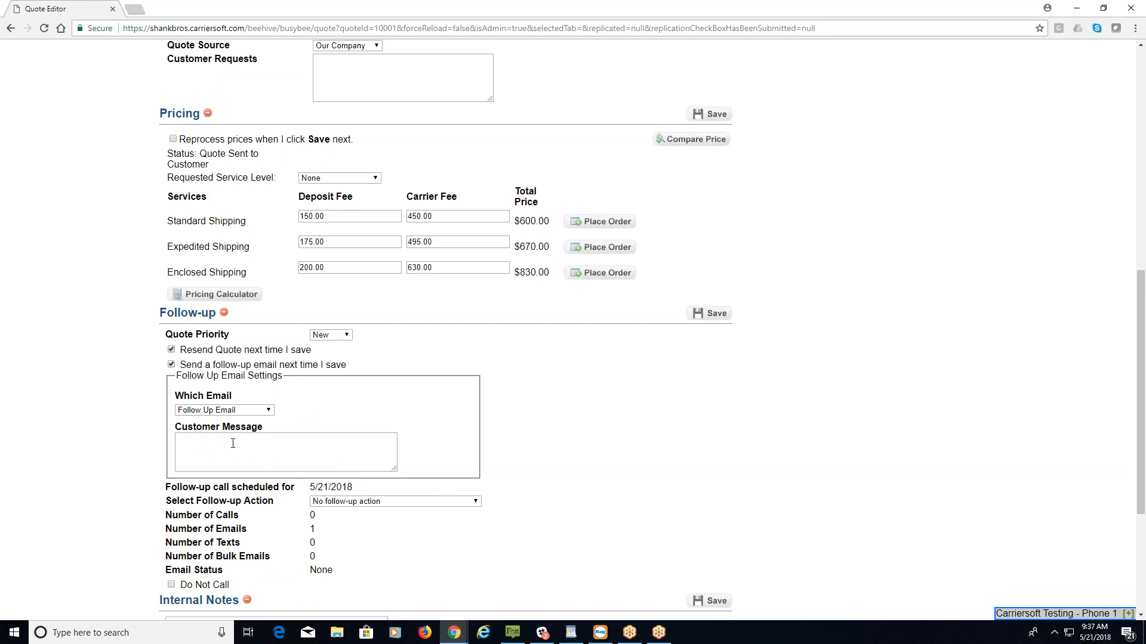
{"action": "left_click", "coordinate": [171, 350]}
{"action": "left_click", "coordinate": [171, 364]}
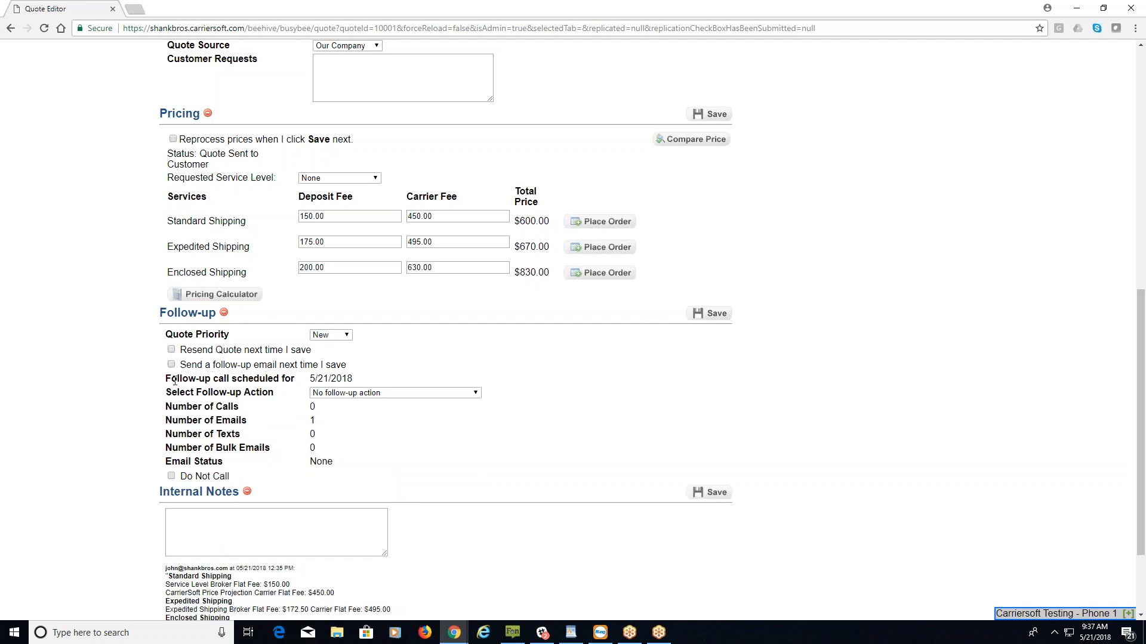
{"action": "left_click_drag", "start_coordinate": [166, 379], "coordinate": [364, 378]}
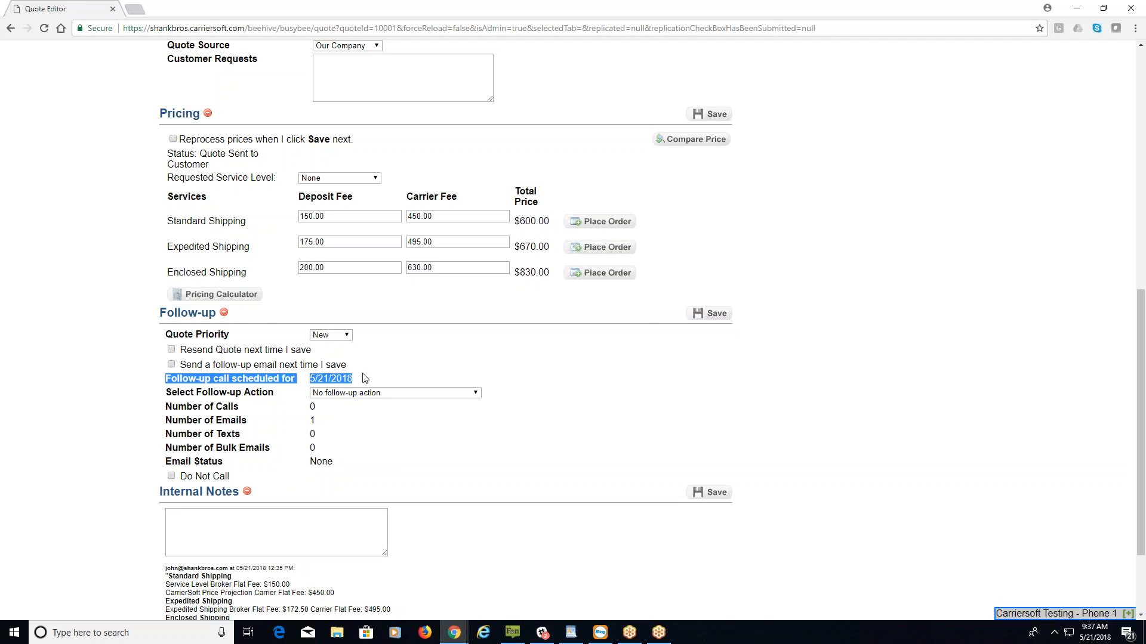
{"action": "left_click", "coordinate": [473, 396]}
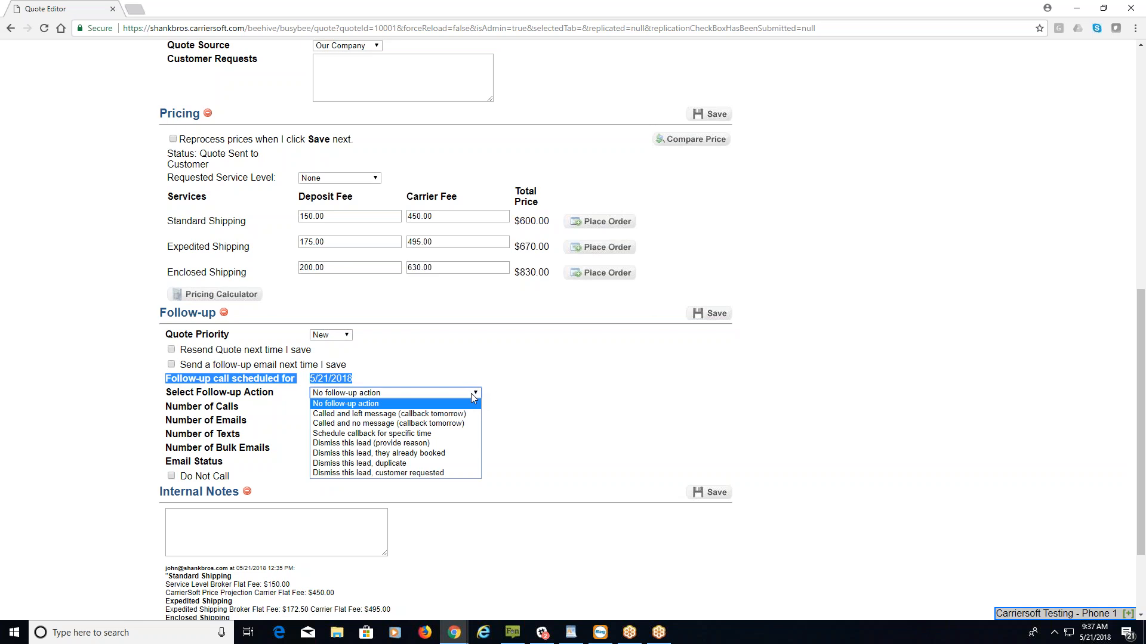
{"action": "left_click", "coordinate": [476, 396]}
{"action": "left_click", "coordinate": [385, 371]}
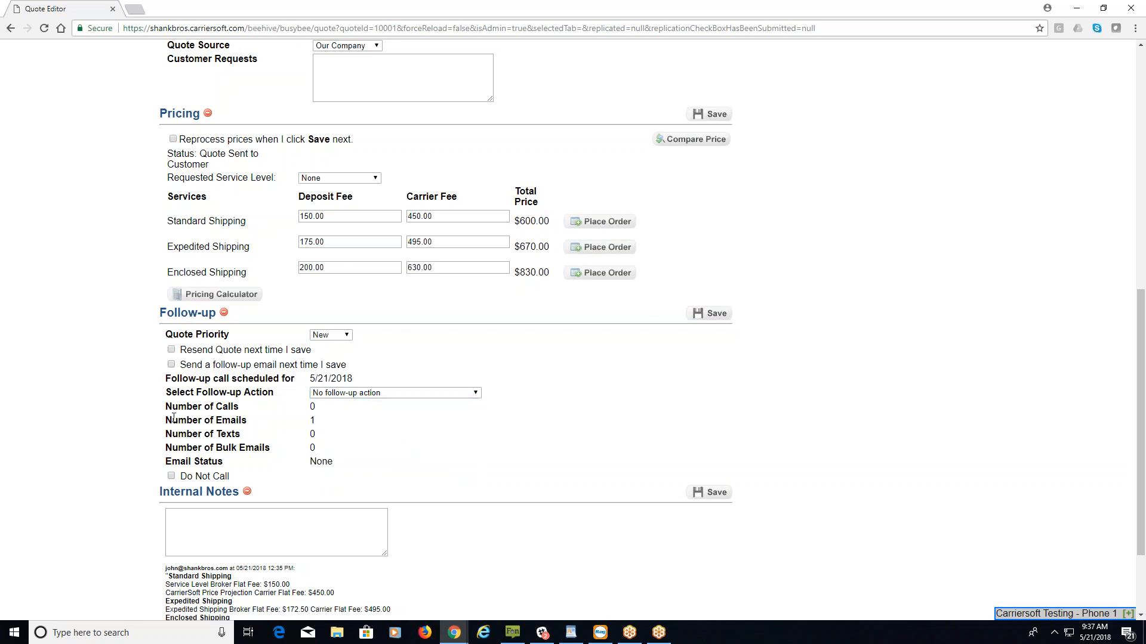
{"action": "left_click_drag", "start_coordinate": [165, 410], "coordinate": [258, 408]}
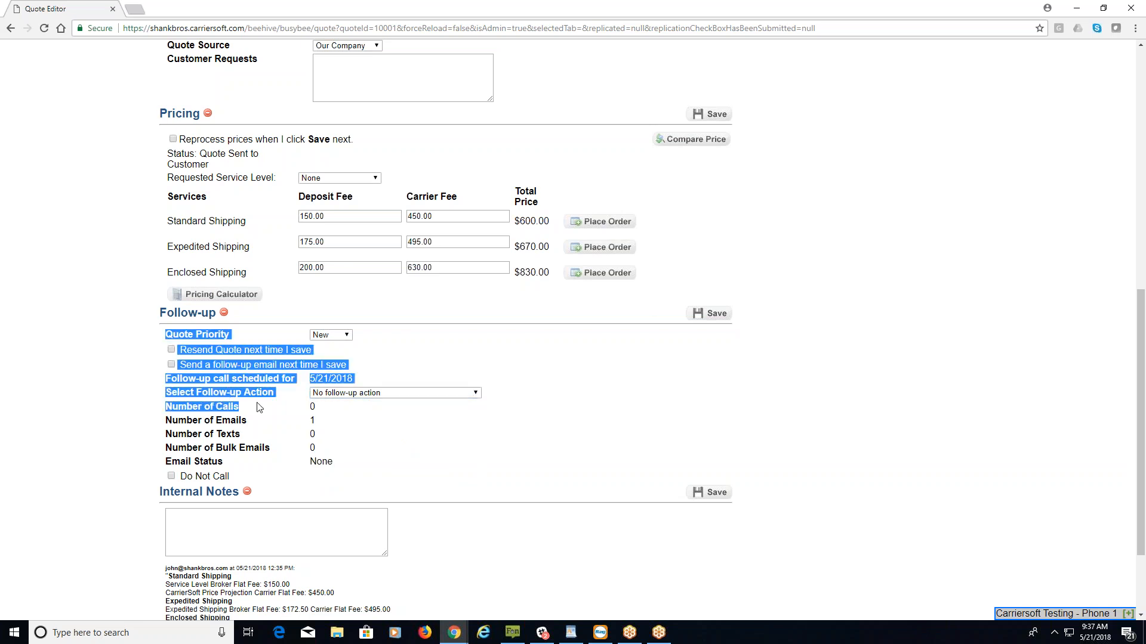
{"action": "left_click", "coordinate": [263, 408]}
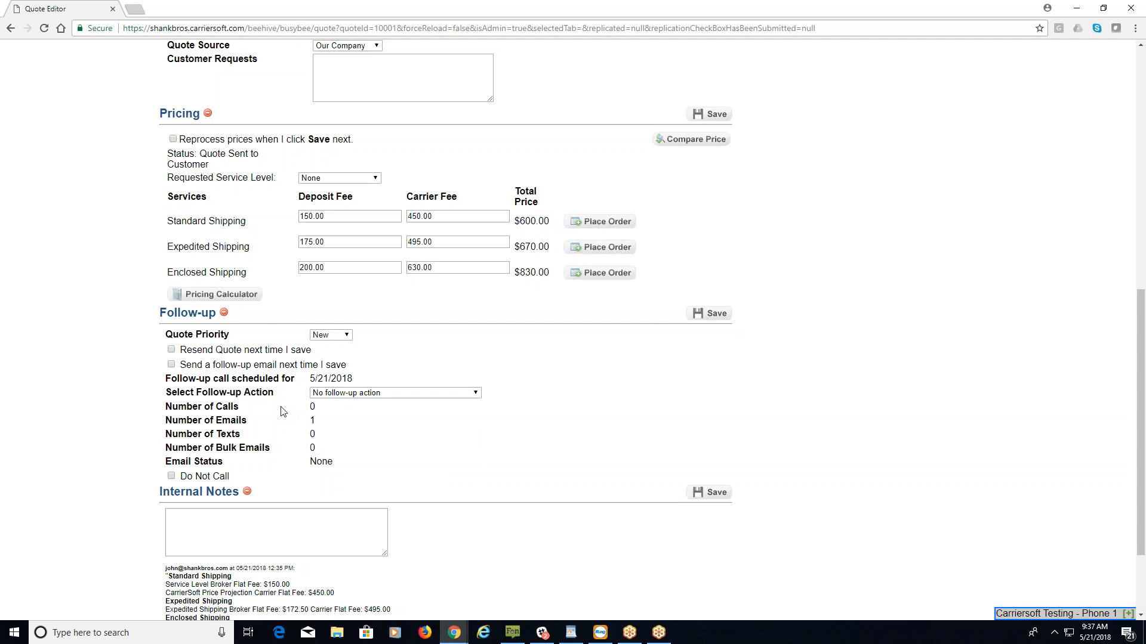
{"action": "left_click_drag", "start_coordinate": [166, 425], "coordinate": [259, 417]}
{"action": "left_click", "coordinate": [301, 429]}
{"action": "left_click", "coordinate": [172, 434], "text": "shift"}
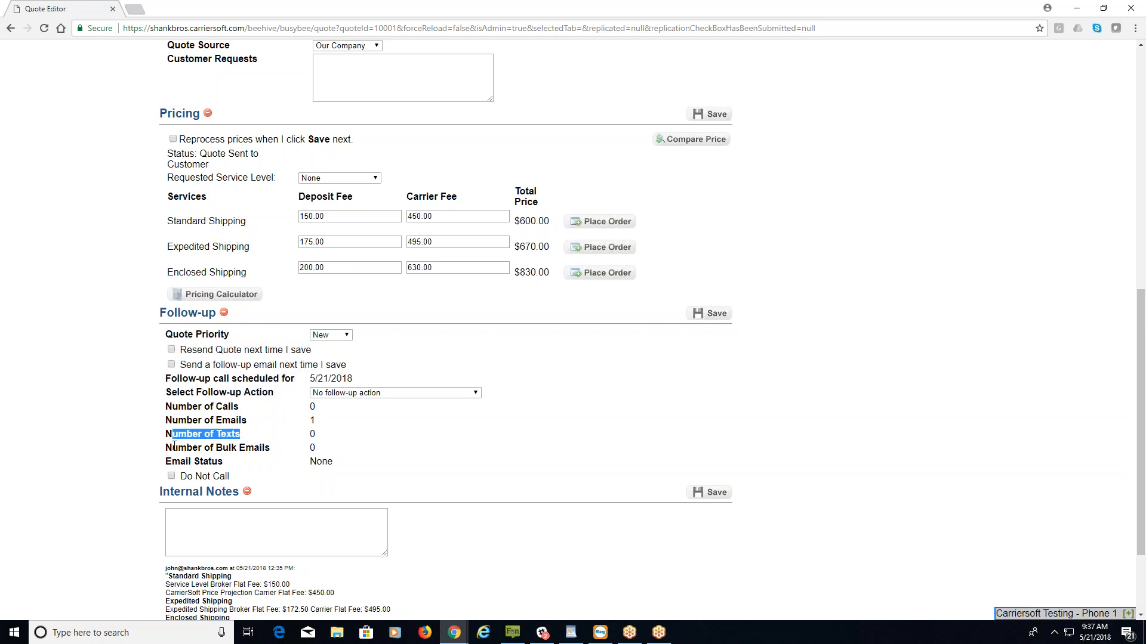
{"action": "left_click_drag", "start_coordinate": [172, 448], "coordinate": [280, 447]}
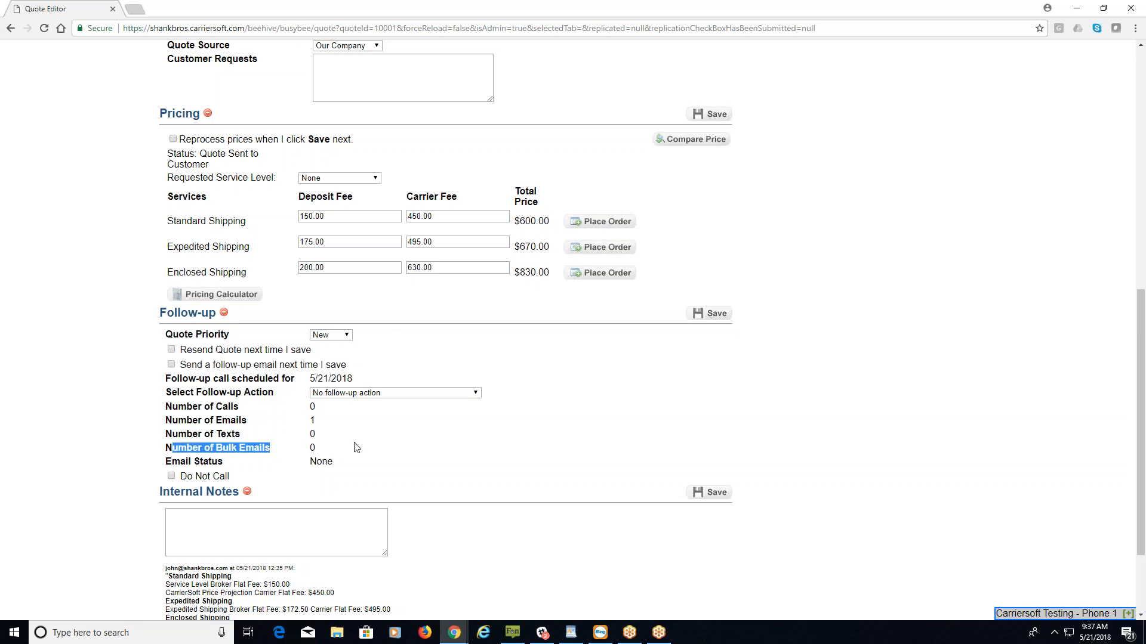
{"action": "left_click", "coordinate": [323, 451]}
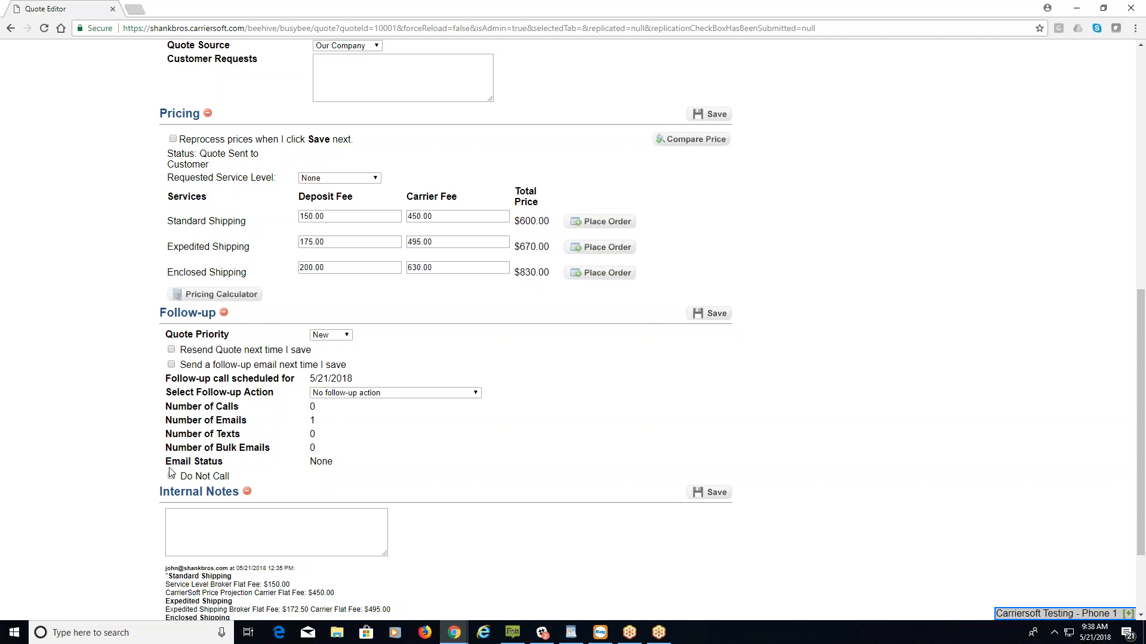
{"action": "left_click_drag", "start_coordinate": [166, 462], "coordinate": [223, 462]}
{"action": "left_click", "coordinate": [341, 460]}
{"action": "triple_click", "coordinate": [341, 460]}
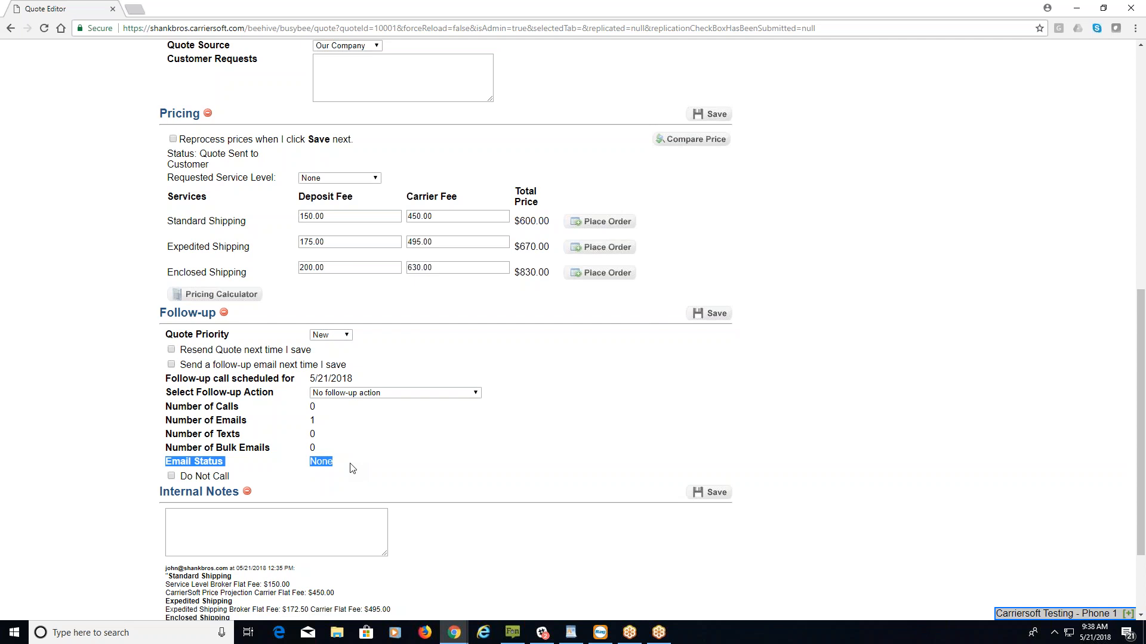
{"action": "left_click", "coordinate": [355, 469]}
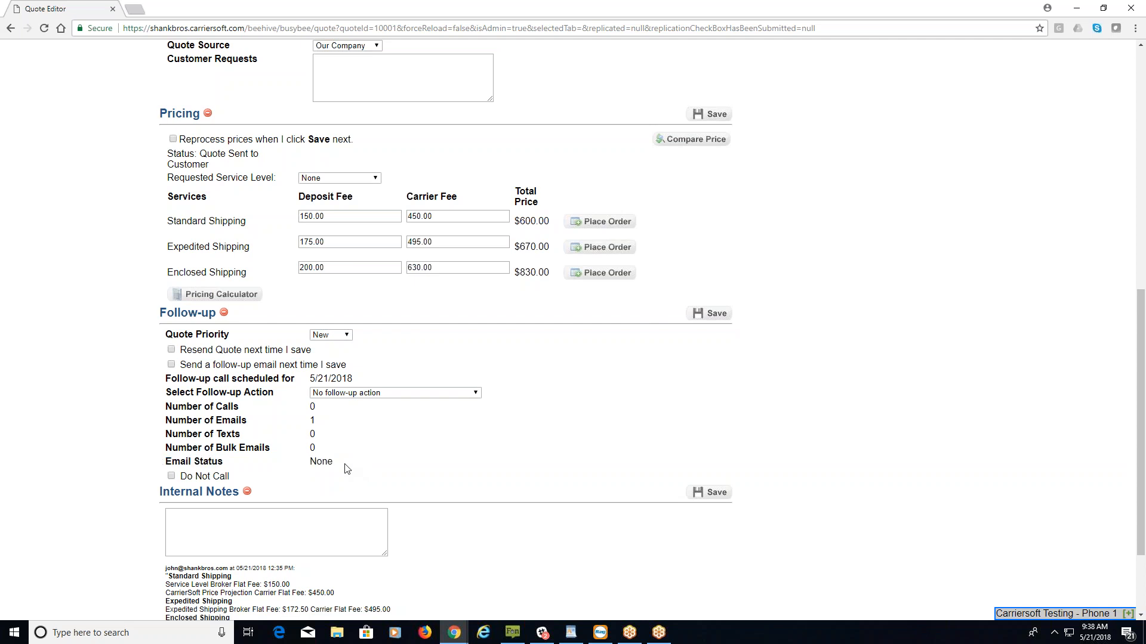
{"action": "left_click_drag", "start_coordinate": [233, 476], "coordinate": [179, 476]}
In the Pricing section, compare the quote's prices against similar past car shipments.
{"action": "left_click", "coordinate": [234, 476]}
{"action": "scroll", "coordinate": [574, 432], "scroll_direction": "up", "scroll_amount": 1}
{"action": "scroll", "coordinate": [573, 429], "scroll_direction": "up", "scroll_amount": 1}
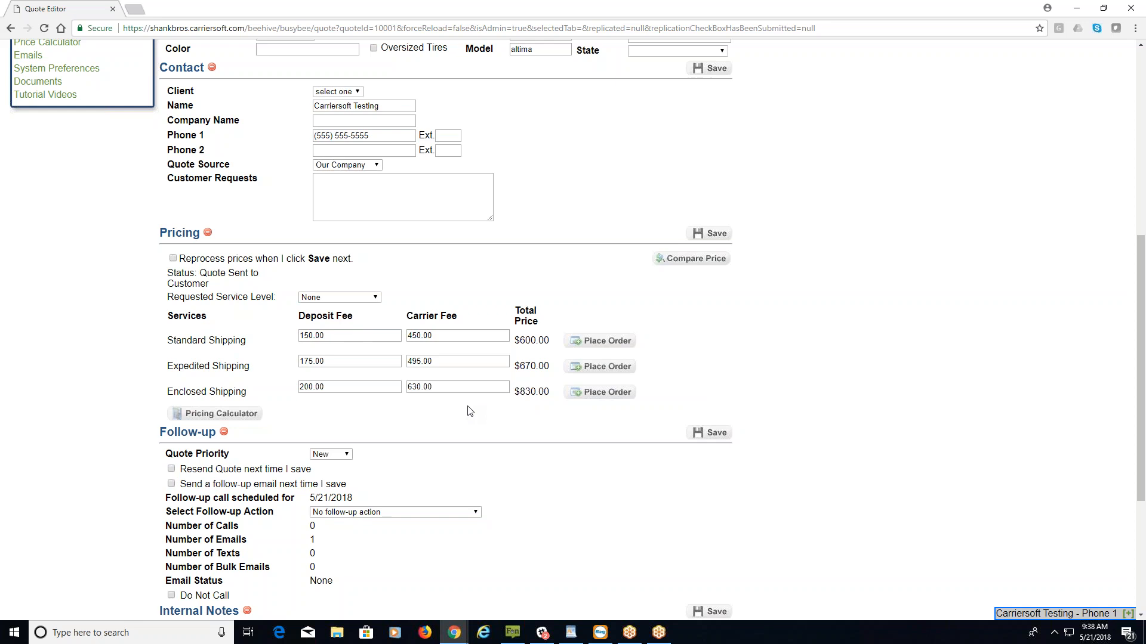
{"action": "left_click", "coordinate": [686, 261]}
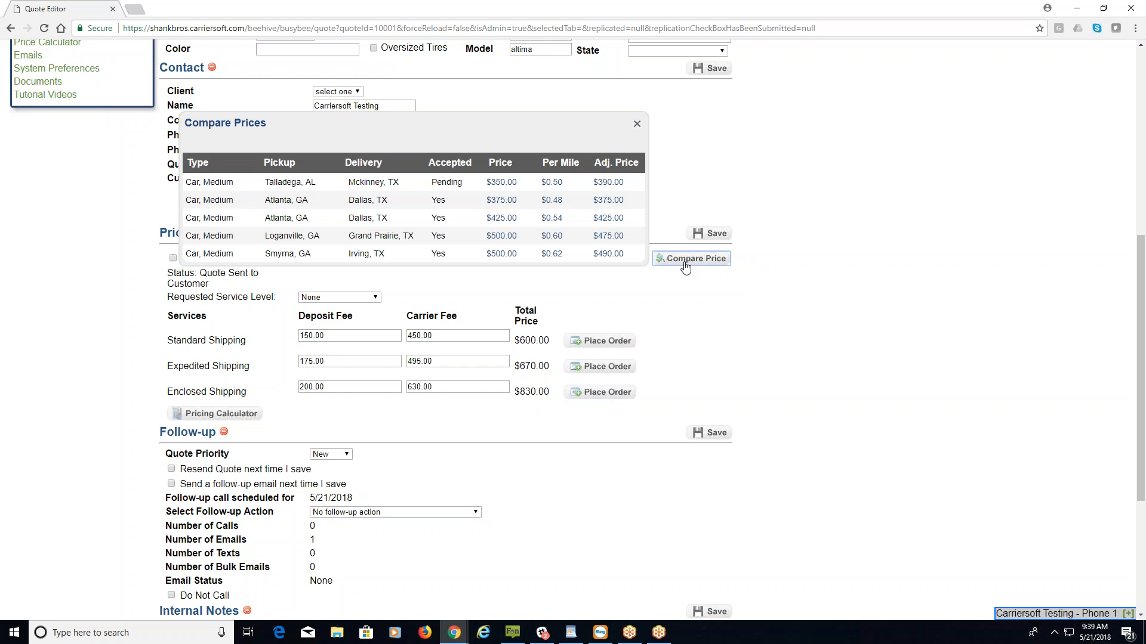
{"action": "left_click", "coordinate": [444, 338]}
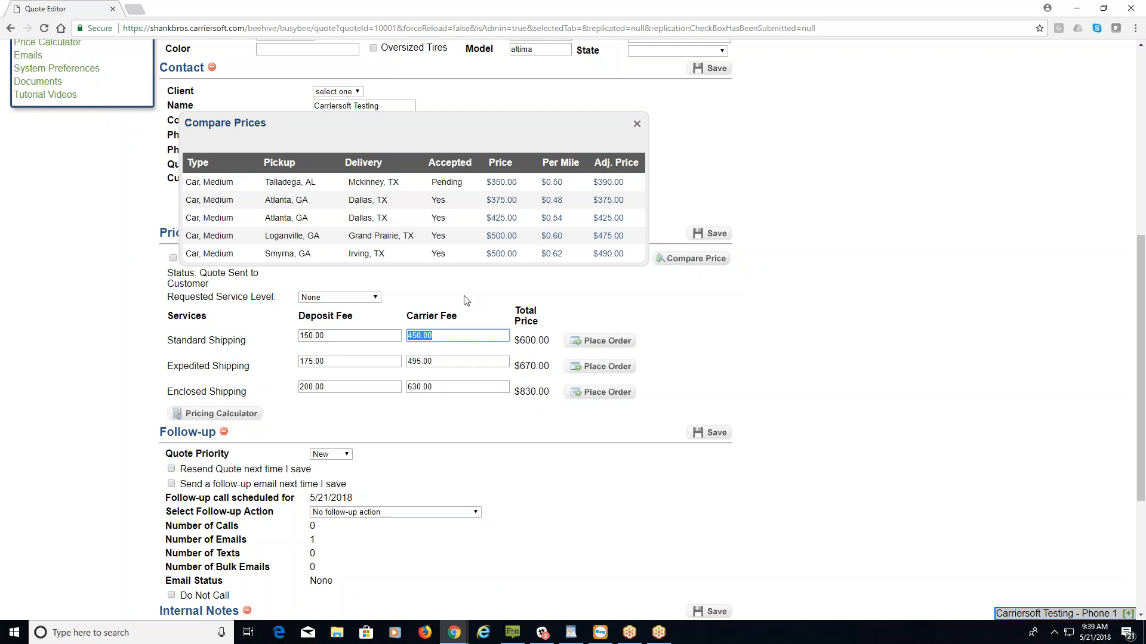
{"action": "left_click", "coordinate": [637, 124]}
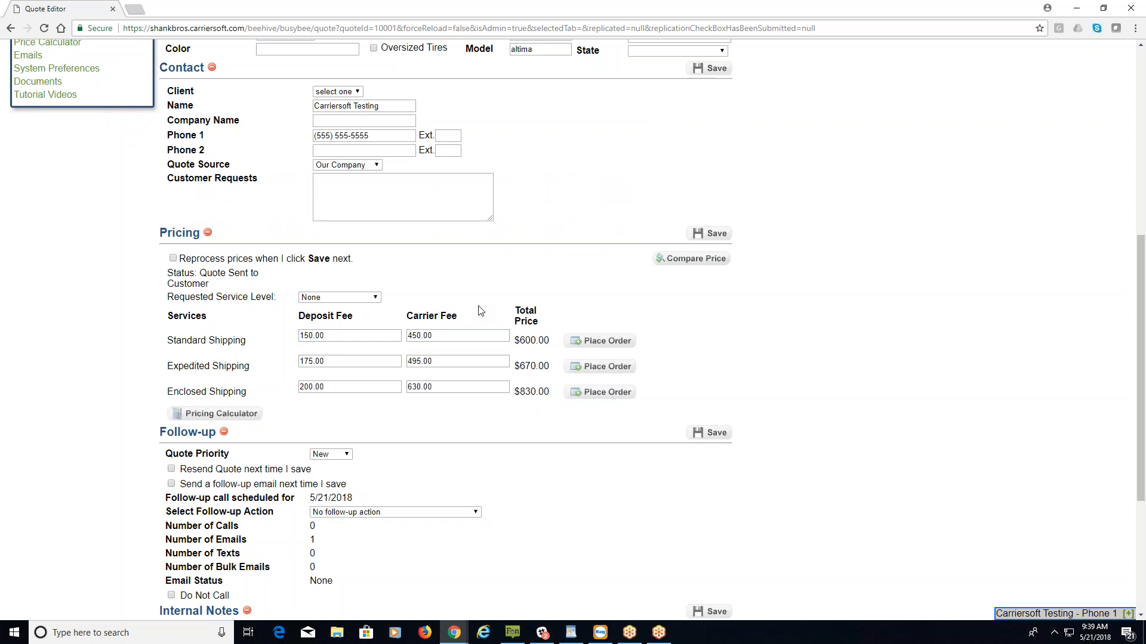
{"action": "left_click_drag", "start_coordinate": [423, 335], "coordinate": [408, 336]}
Change the Standard Shipping carrier fee to 400.00, answer the resend prompt, and save.
{"action": "type", "text": "400"}
{"action": "key", "text": "BackSpace"}
{"action": "scroll", "coordinate": [416, 285], "scroll_direction": "up", "scroll_amount": 3}
{"action": "scroll", "coordinate": [416, 284], "scroll_direction": "down", "scroll_amount": 3}
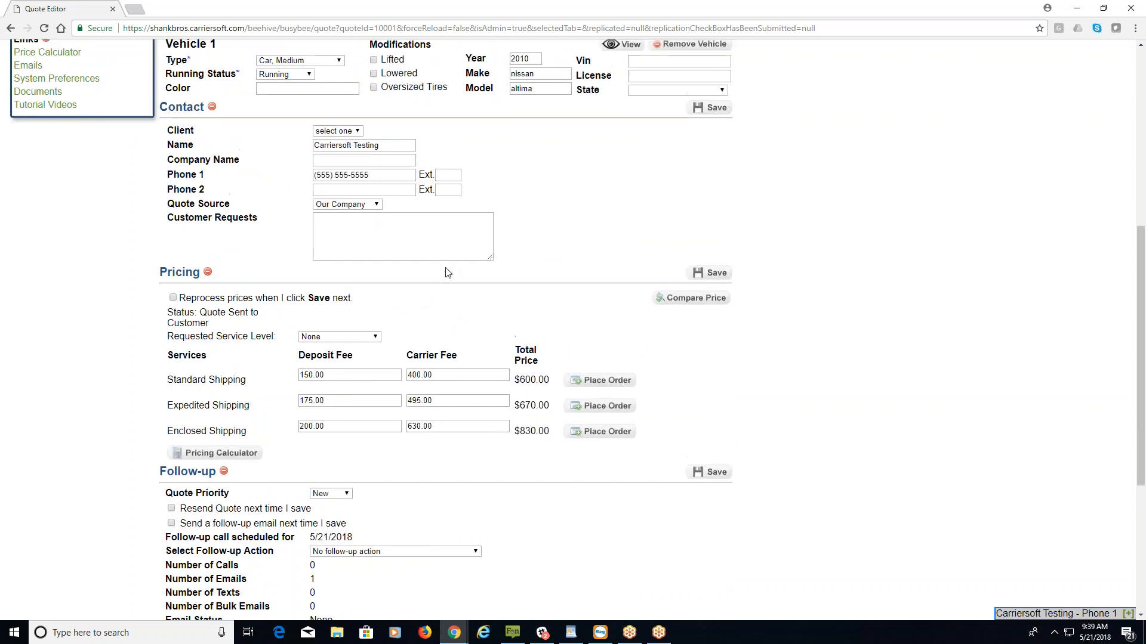
{"action": "scroll", "coordinate": [448, 272], "scroll_direction": "up", "scroll_amount": 7}
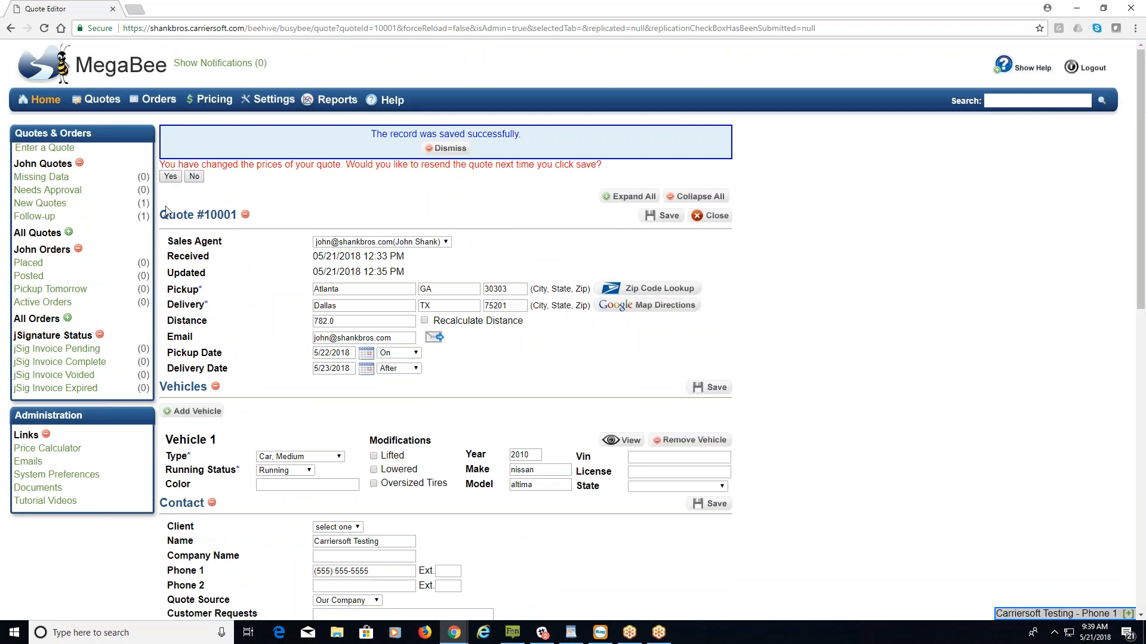
{"action": "left_click", "coordinate": [170, 176]}
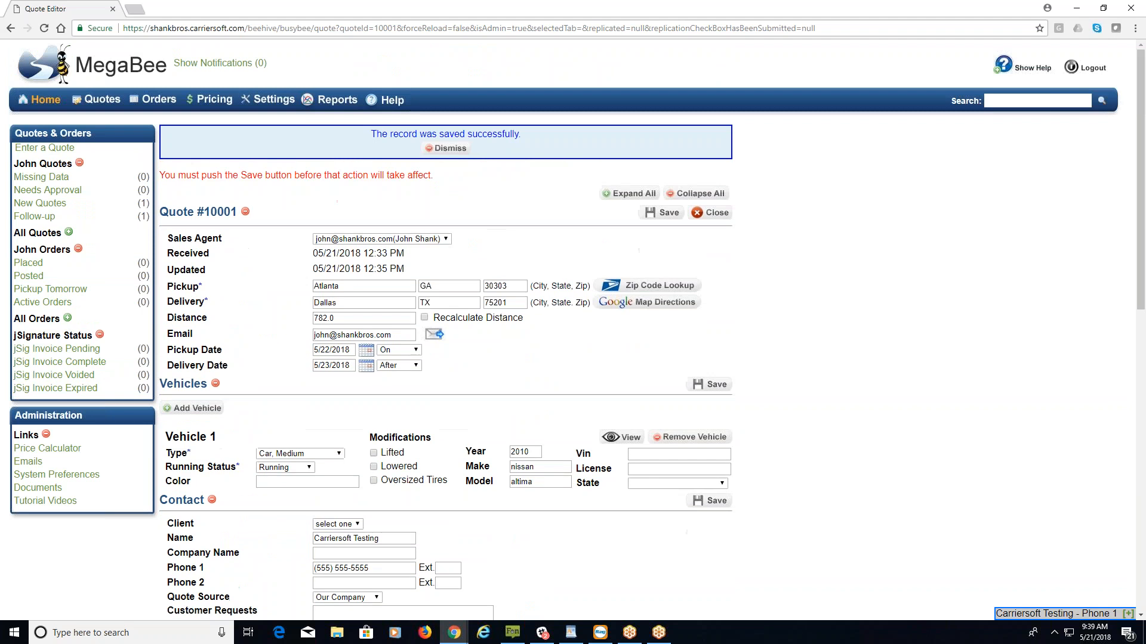
{"action": "left_click", "coordinate": [666, 214]}
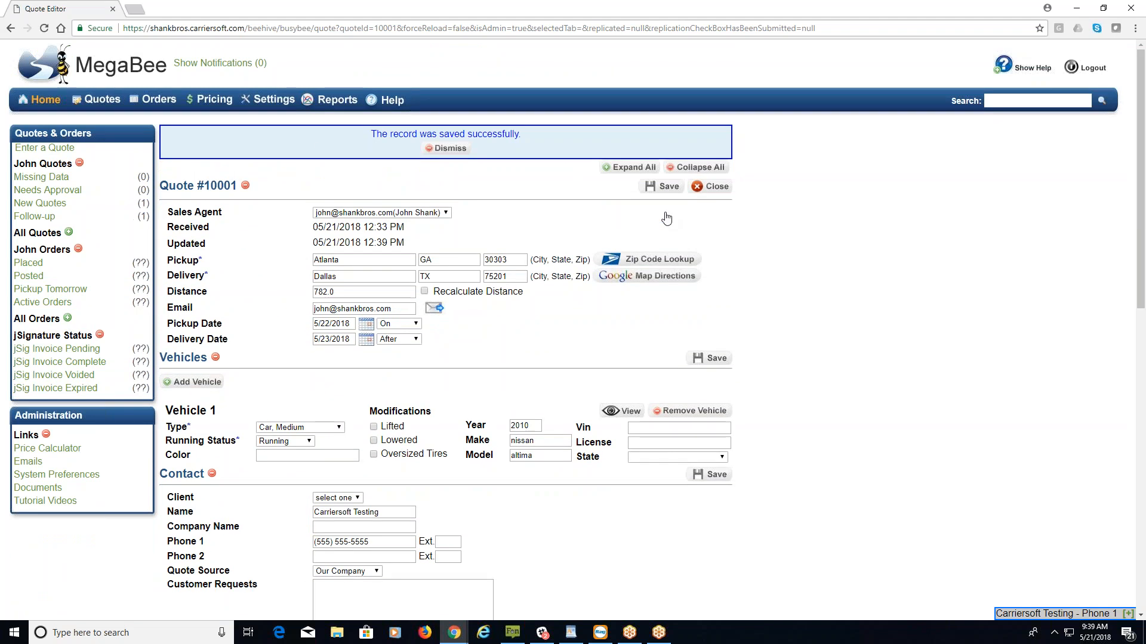
{"action": "scroll", "coordinate": [680, 287], "scroll_direction": "down", "scroll_amount": 7}
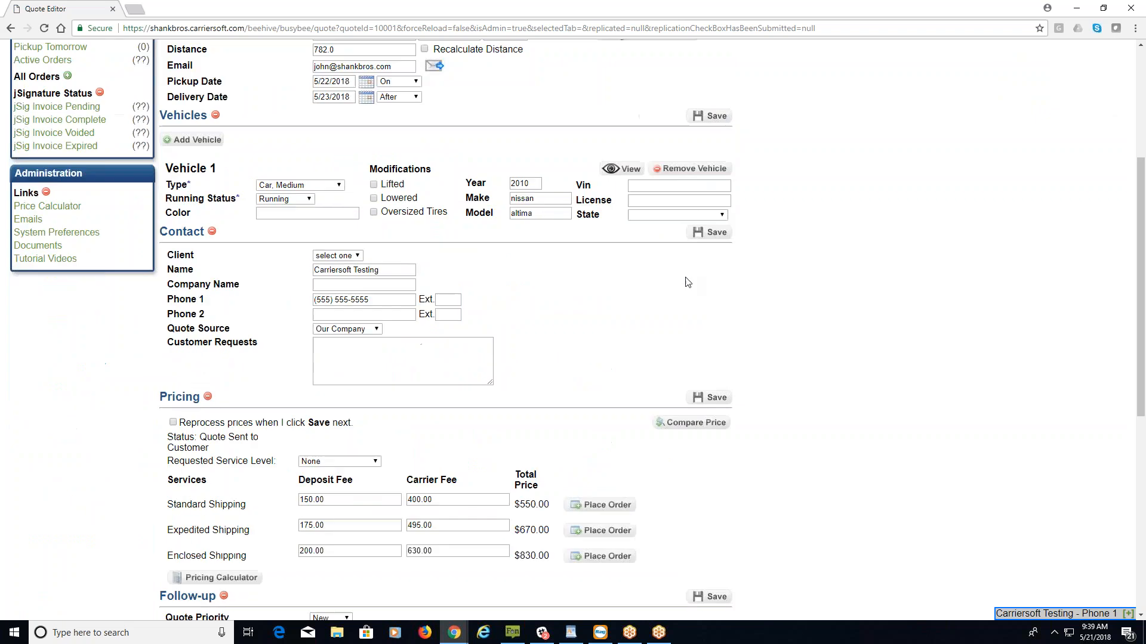
{"action": "scroll", "coordinate": [686, 278], "scroll_direction": "down", "scroll_amount": 3}
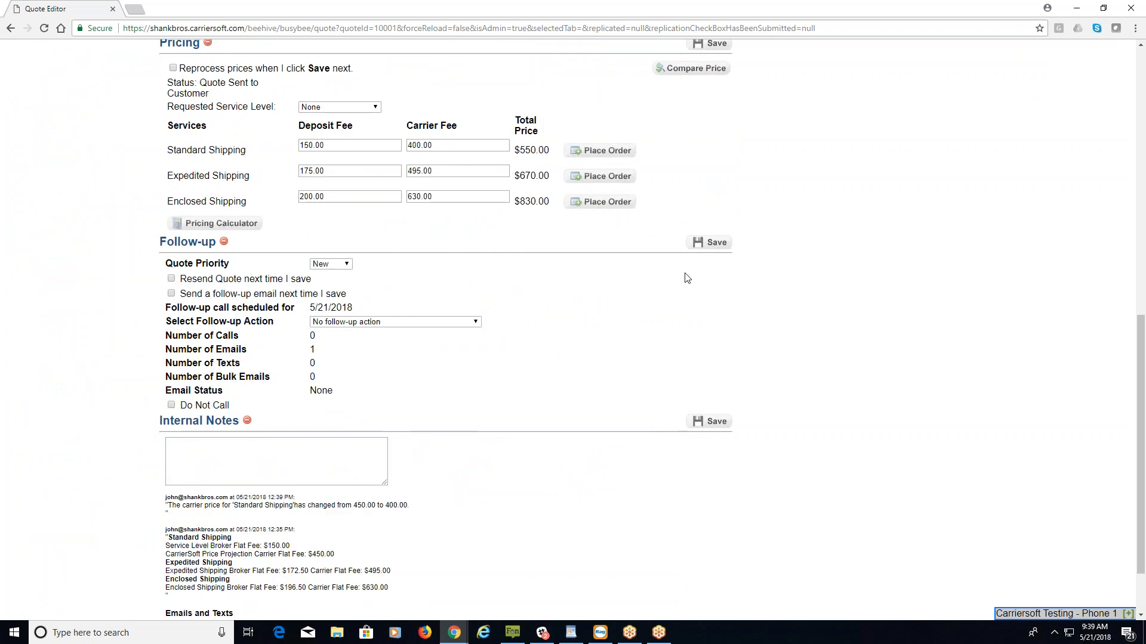
{"action": "scroll", "coordinate": [687, 279], "scroll_direction": "down", "scroll_amount": 2}
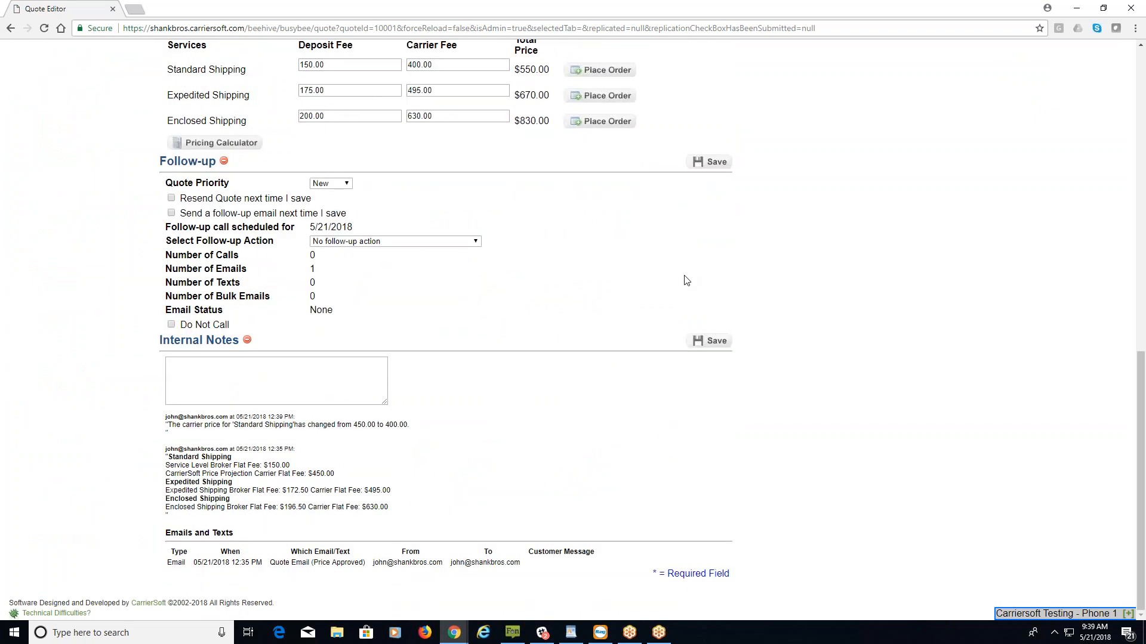
{"action": "scroll", "coordinate": [540, 307], "scroll_direction": "up", "scroll_amount": 5}
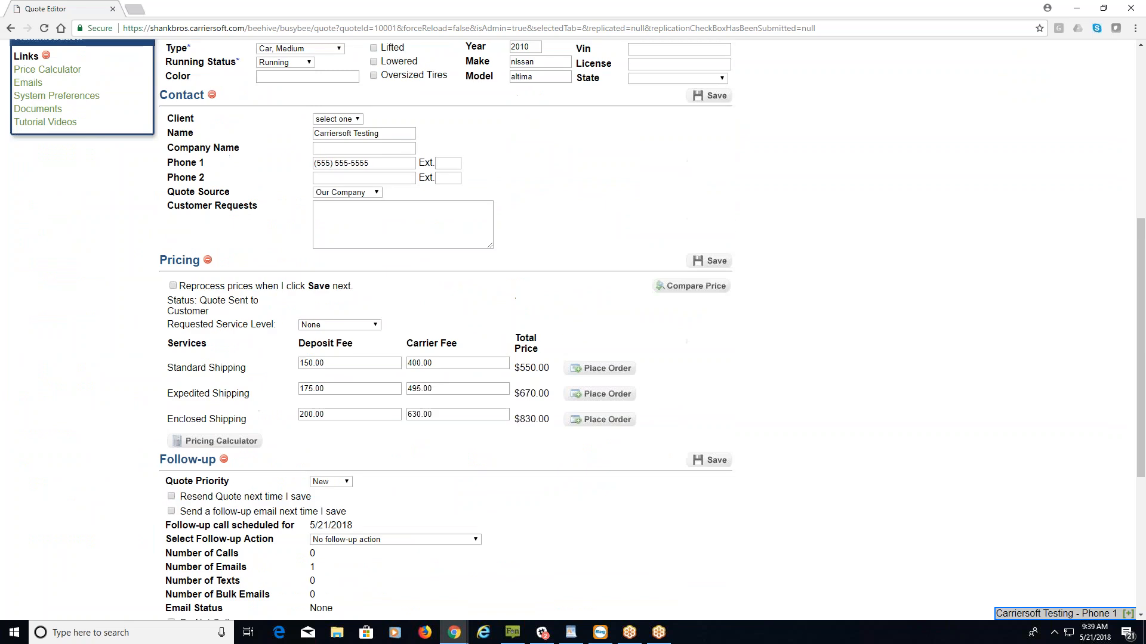
{"action": "scroll", "coordinate": [555, 307], "scroll_direction": "up", "scroll_amount": 5}
{"action": "scroll", "coordinate": [588, 325], "scroll_direction": "down", "scroll_amount": 4}
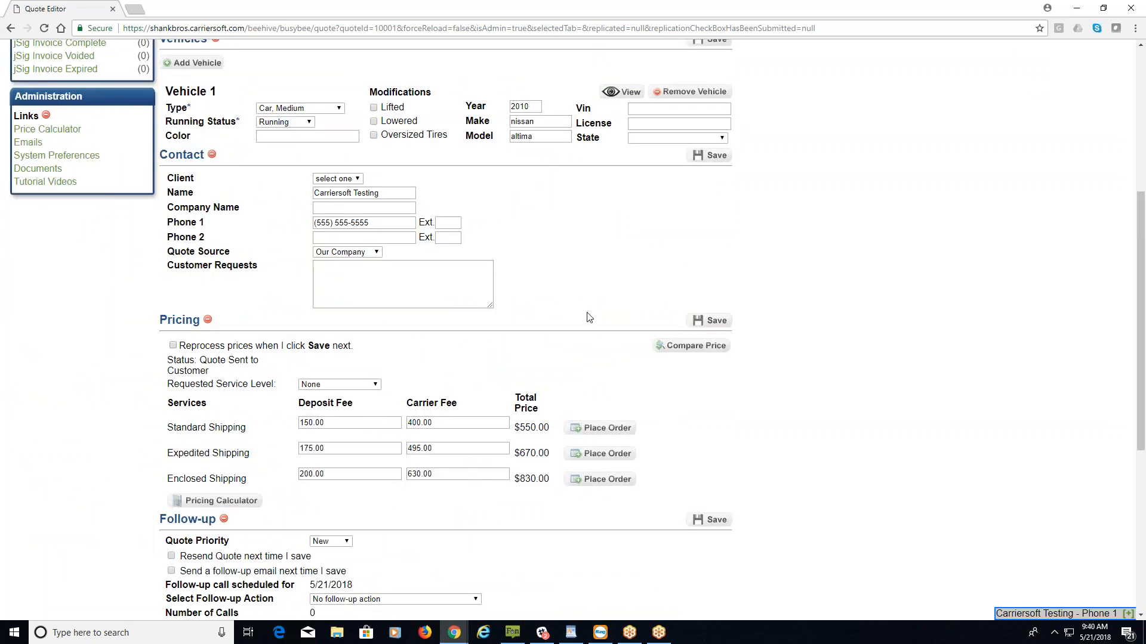
{"action": "scroll", "coordinate": [596, 325], "scroll_direction": "down", "scroll_amount": 1}
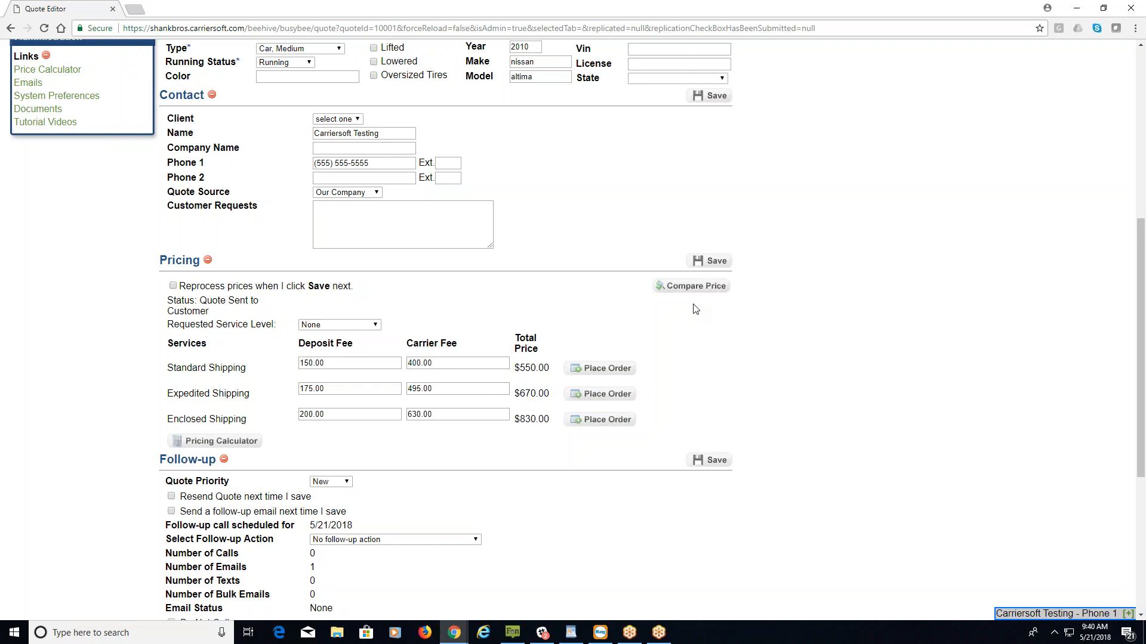
{"action": "left_click", "coordinate": [310, 362]}
{"action": "left_click_drag", "start_coordinate": [303, 363], "coordinate": [409, 352]}
{"action": "key", "text": "Tab"}
{"action": "double_click", "coordinate": [528, 369]}
{"action": "scroll", "coordinate": [663, 478], "scroll_direction": "down", "scroll_amount": 5}
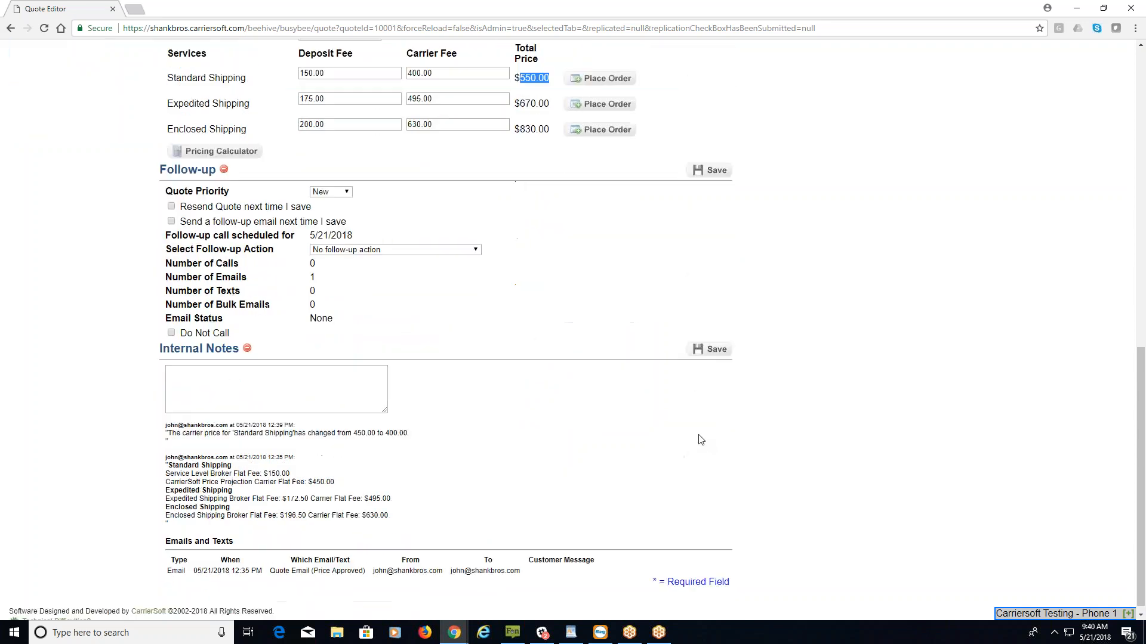
{"action": "left_click_drag", "start_coordinate": [166, 418], "coordinate": [432, 434]}
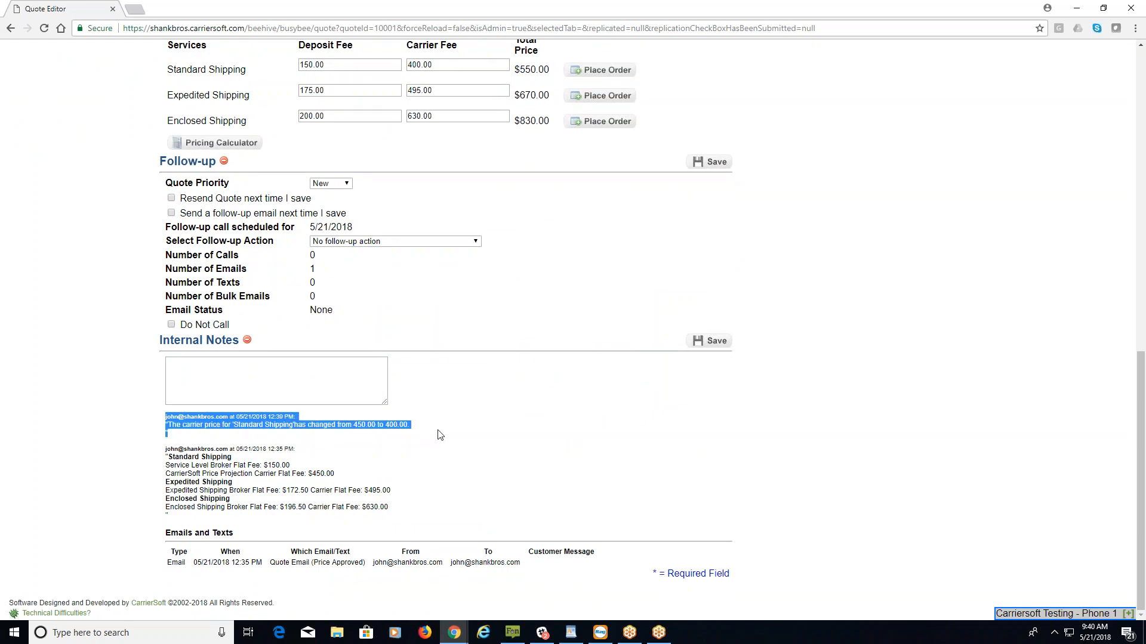
{"action": "left_click", "coordinate": [440, 435]}
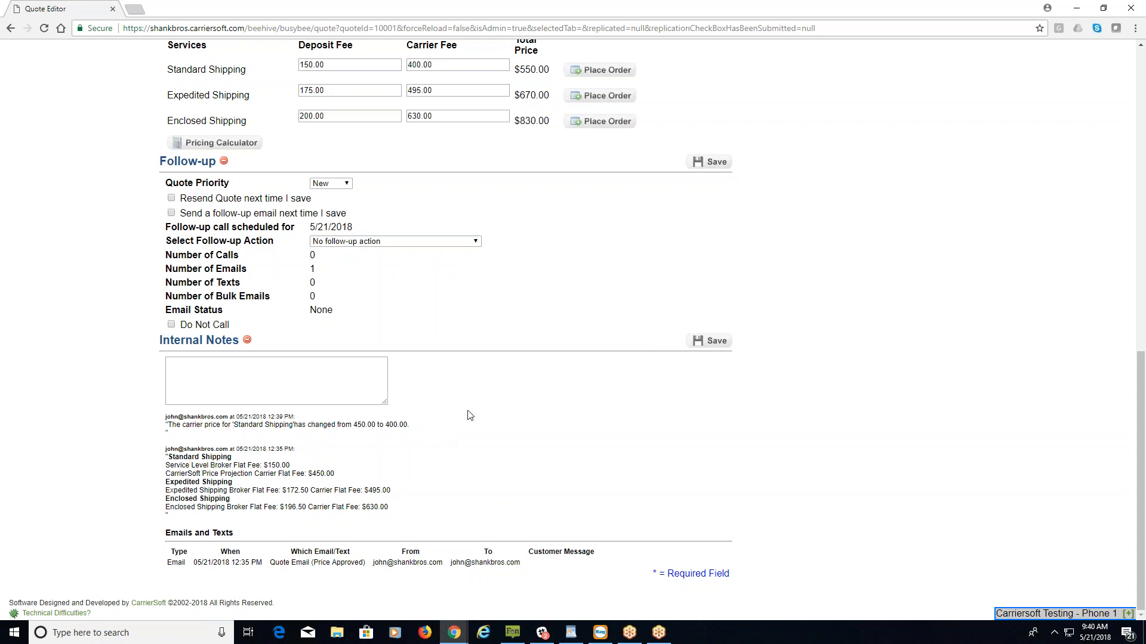
{"action": "scroll", "coordinate": [470, 416], "scroll_direction": "up", "scroll_amount": 5}
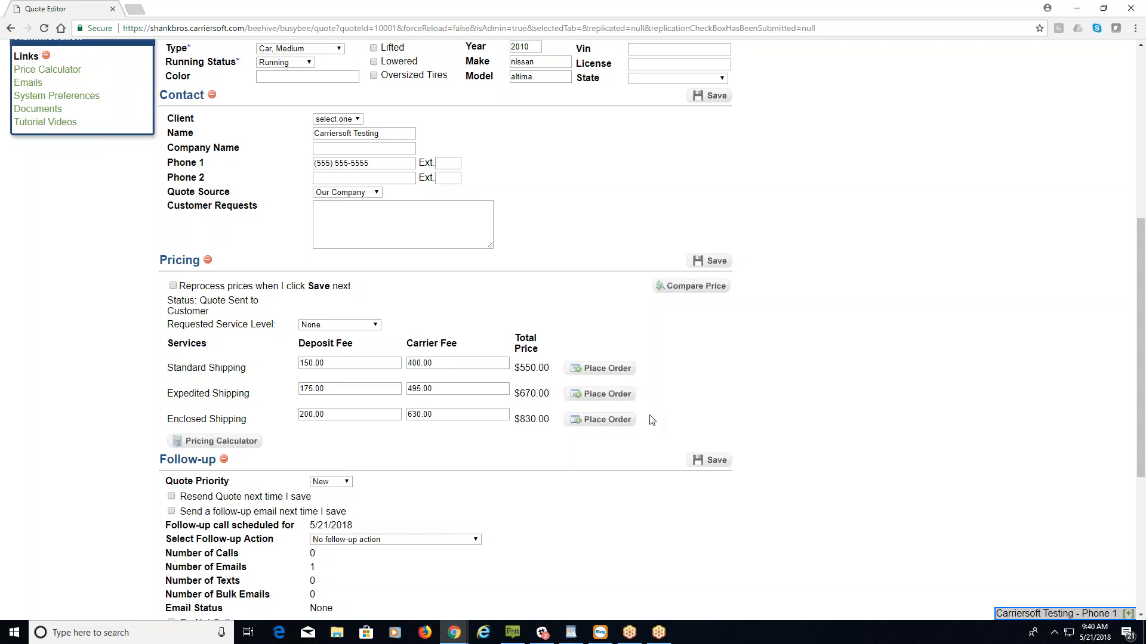
{"action": "scroll", "coordinate": [589, 340], "scroll_direction": "up", "scroll_amount": 6}
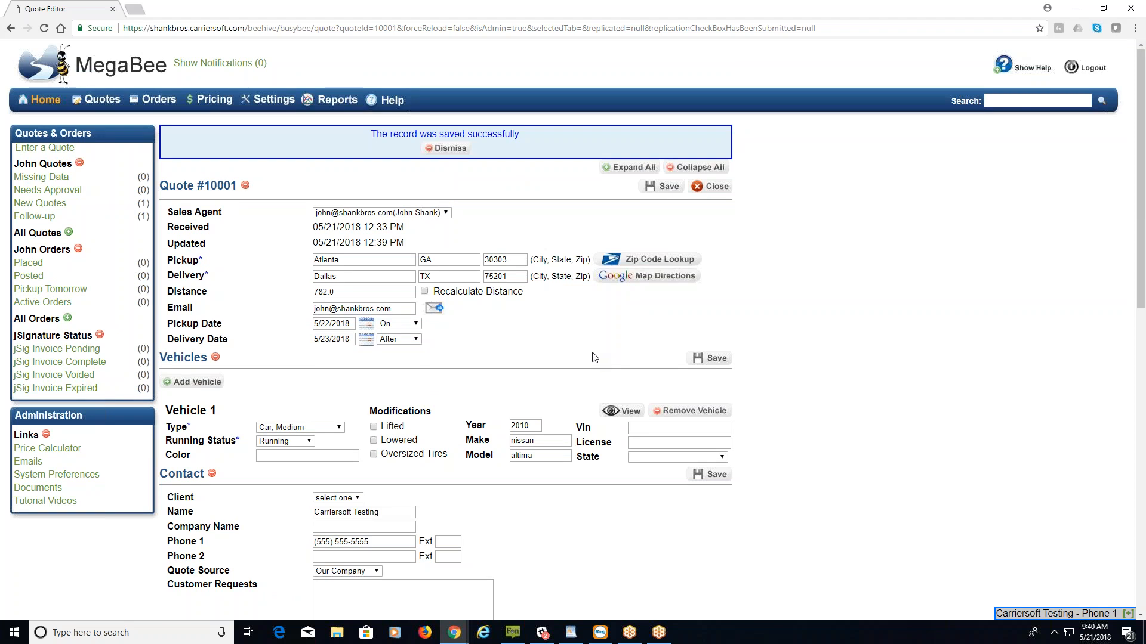
{"action": "scroll", "coordinate": [595, 357], "scroll_direction": "down", "scroll_amount": 7}
{"action": "scroll", "coordinate": [708, 339], "scroll_direction": "down", "scroll_amount": 1}
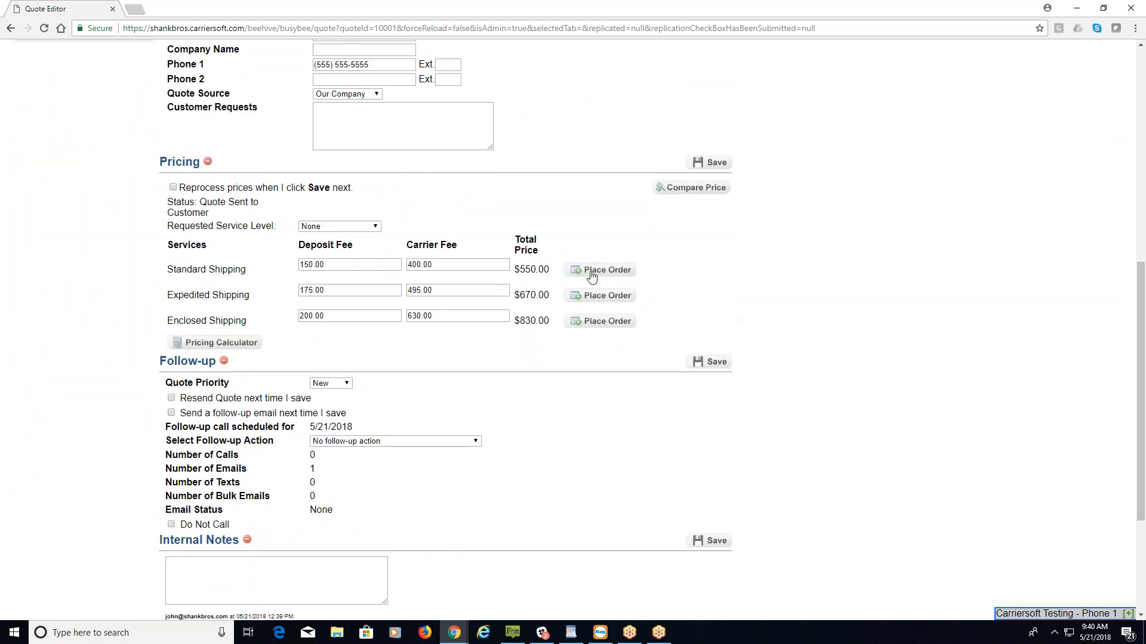
{"action": "left_click", "coordinate": [590, 273]}
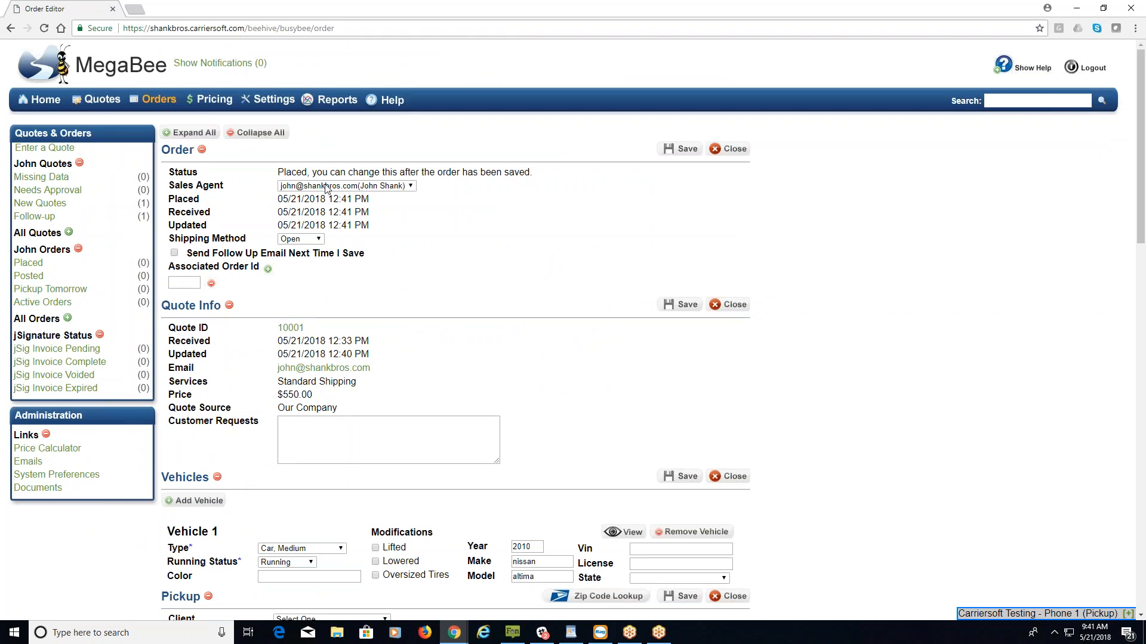
{"action": "left_click", "coordinate": [253, 133]}
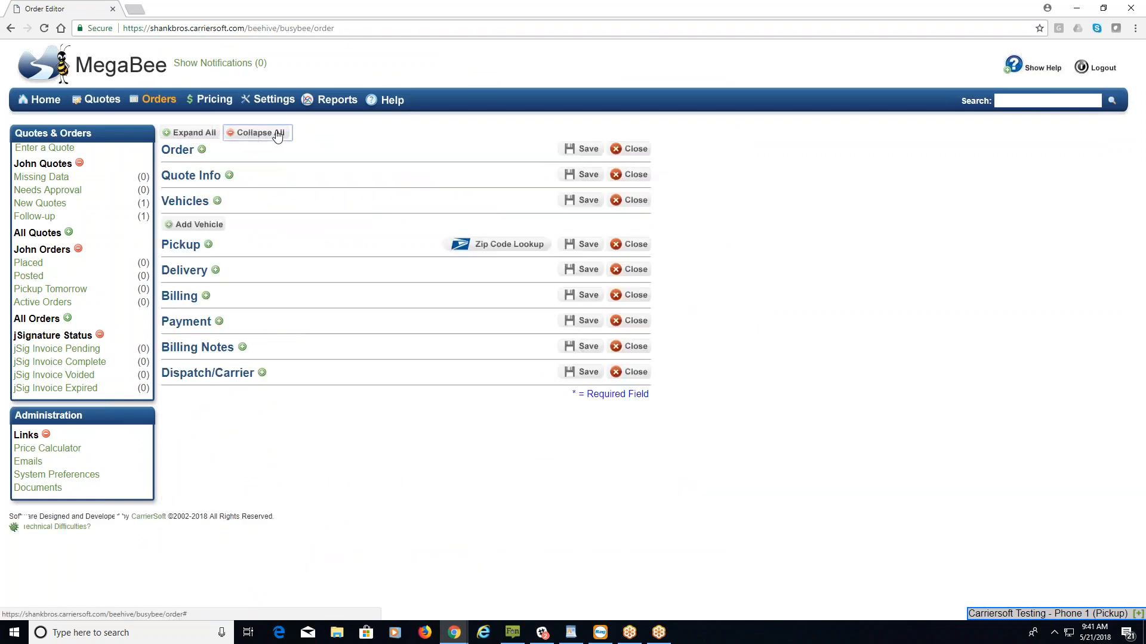
{"action": "left_click", "coordinate": [201, 151]}
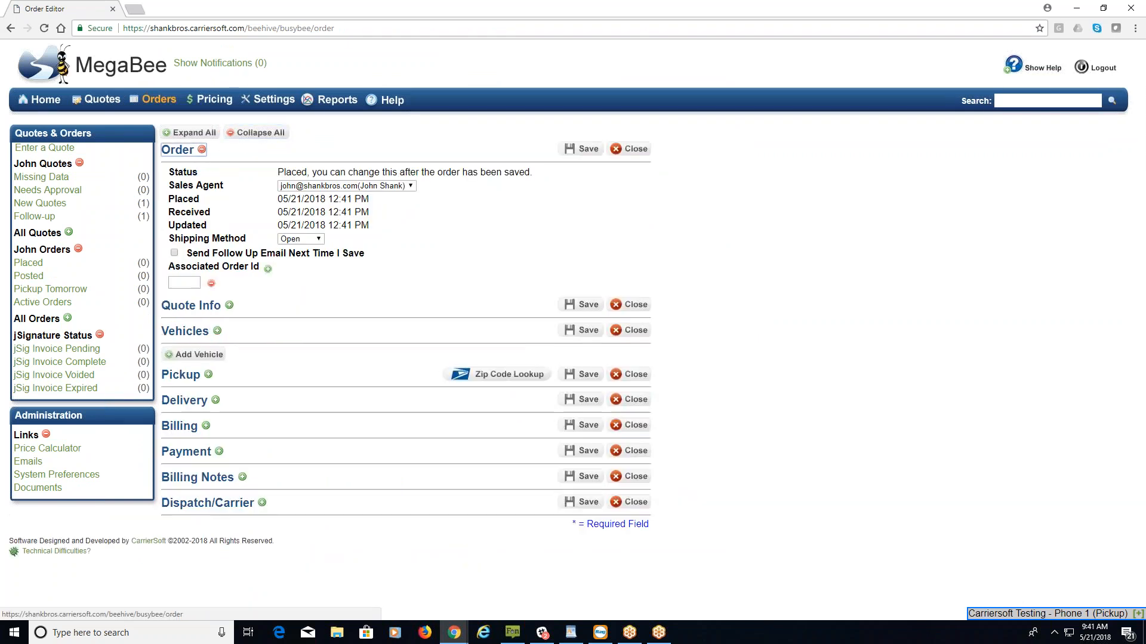
{"action": "left_click", "coordinate": [192, 132]}
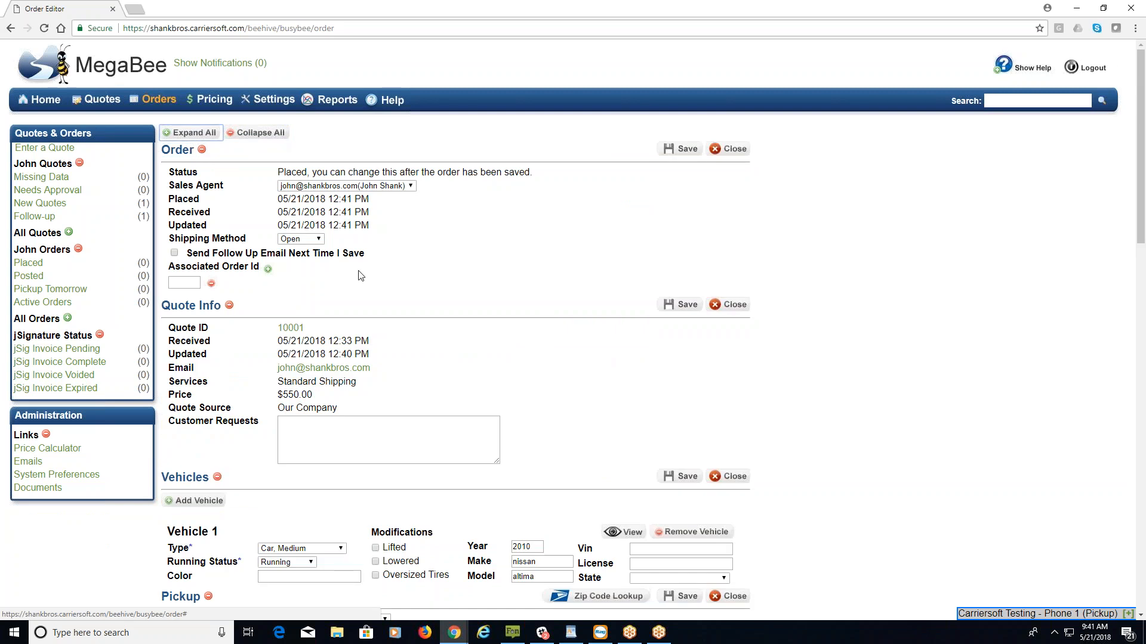
{"action": "left_click_drag", "start_coordinate": [276, 172], "coordinate": [544, 179]}
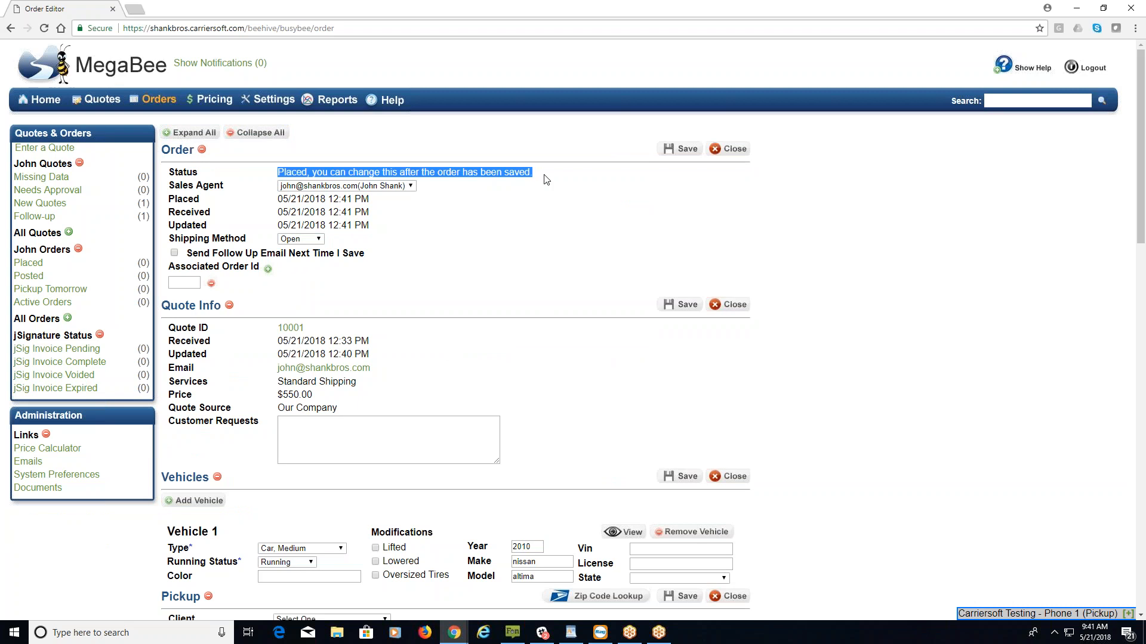
{"action": "left_click", "coordinate": [502, 217]}
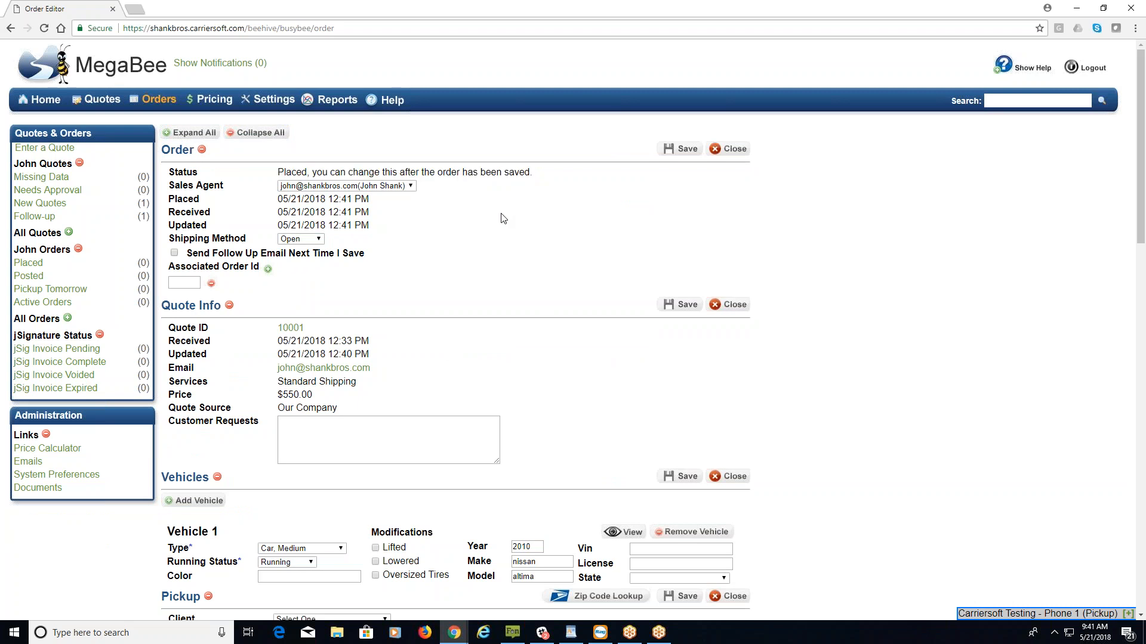
{"action": "left_click", "coordinate": [410, 187]}
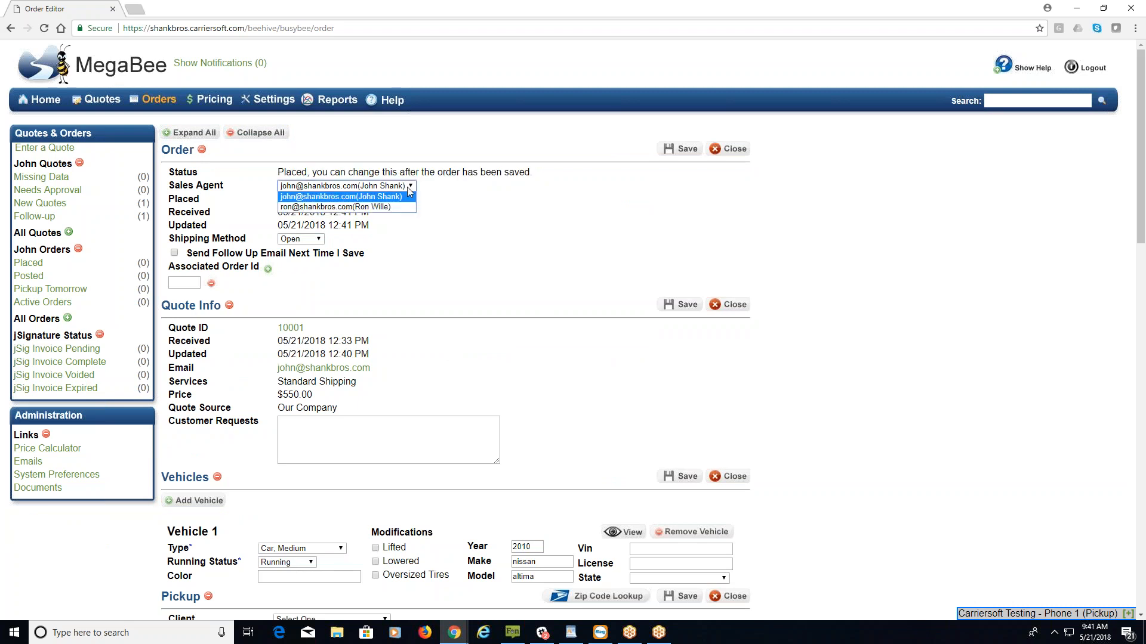
{"action": "left_click", "coordinate": [409, 190]}
{"action": "left_click_drag", "start_coordinate": [272, 203], "coordinate": [389, 259]}
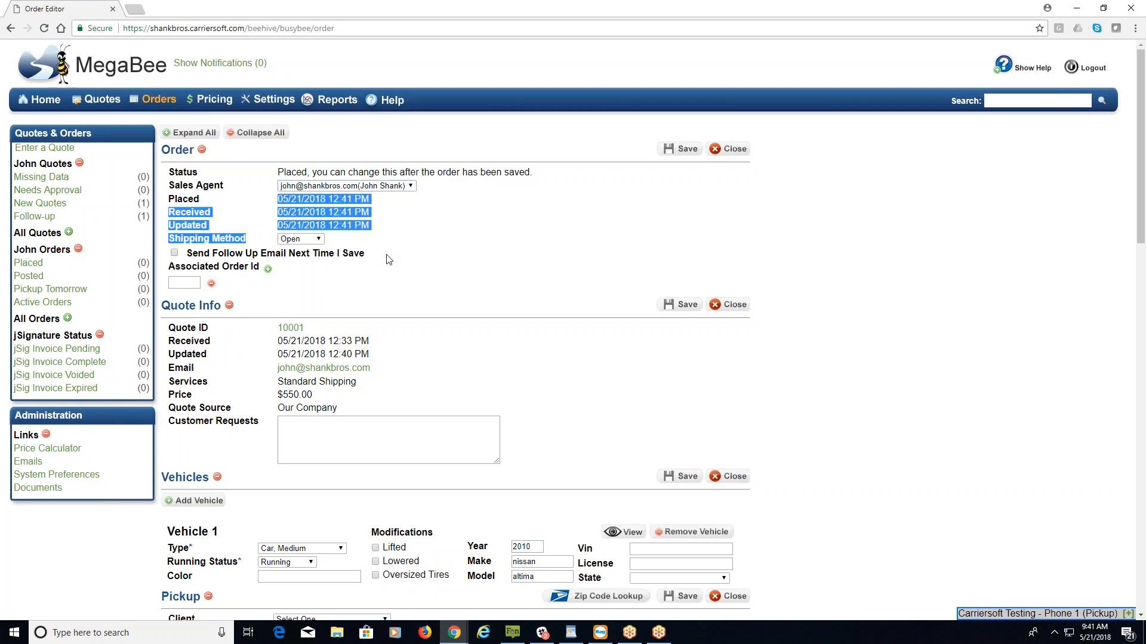
{"action": "left_click", "coordinate": [389, 259]}
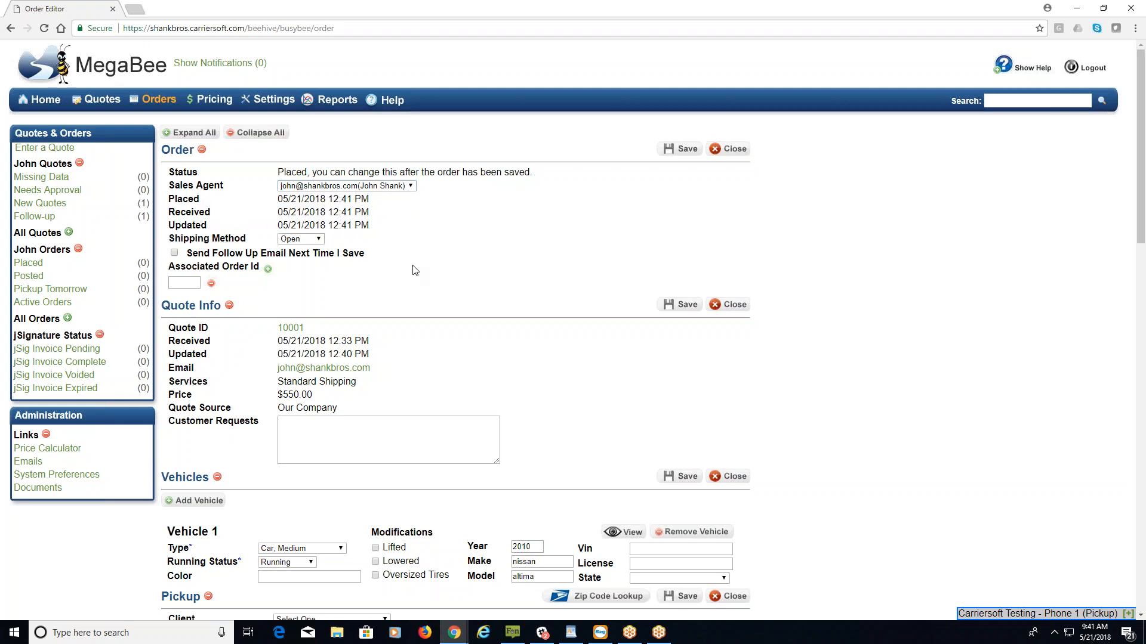
{"action": "left_click", "coordinate": [317, 240]}
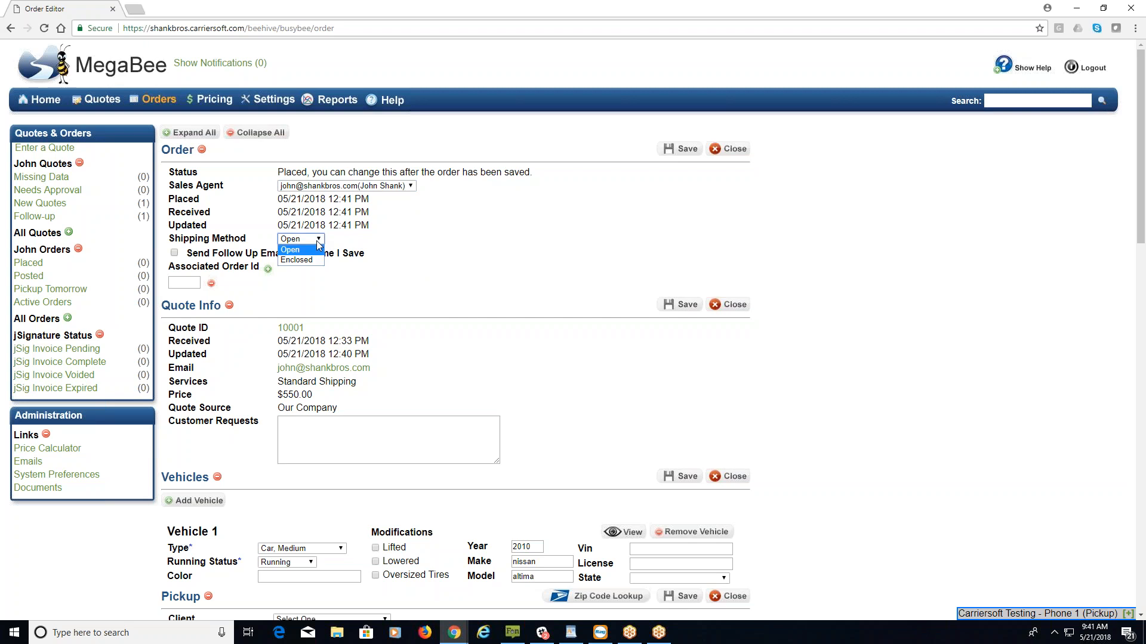
{"action": "left_click", "coordinate": [318, 242]}
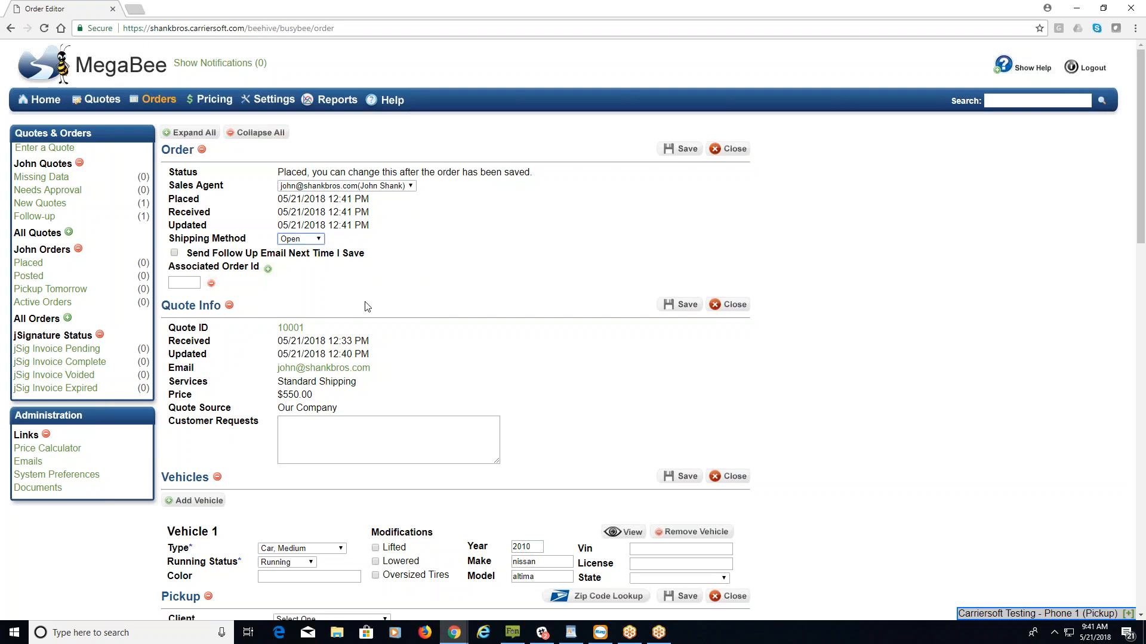
{"action": "left_click", "coordinate": [175, 253]}
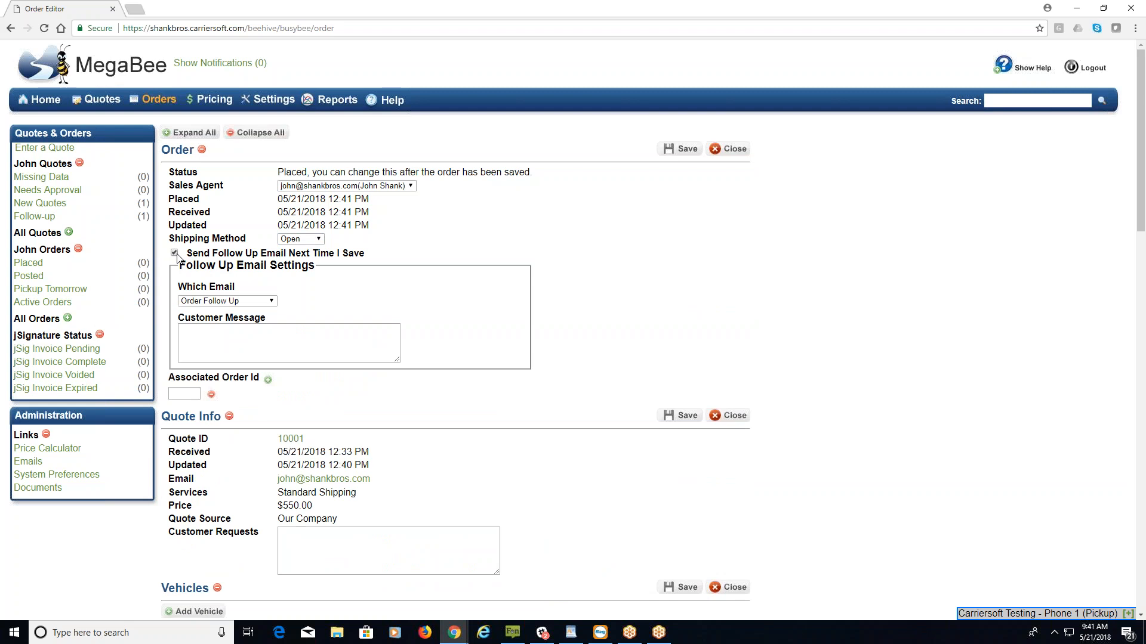
{"action": "left_click", "coordinate": [175, 253]}
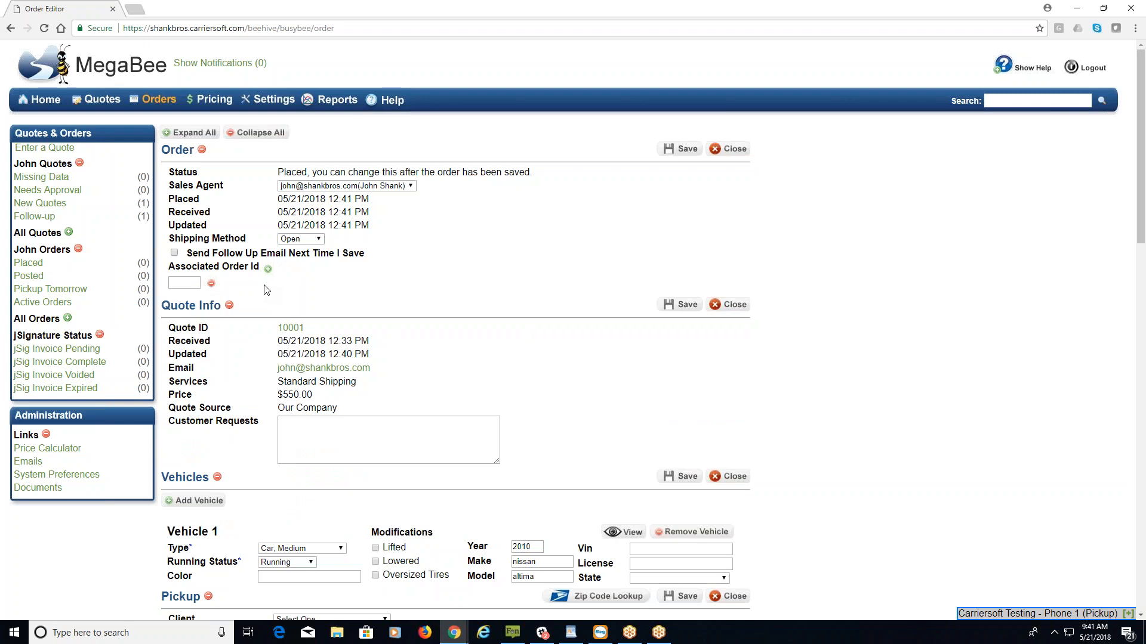
{"action": "left_click", "coordinate": [195, 284]}
{"action": "scroll", "coordinate": [567, 421], "scroll_direction": "down", "scroll_amount": 3}
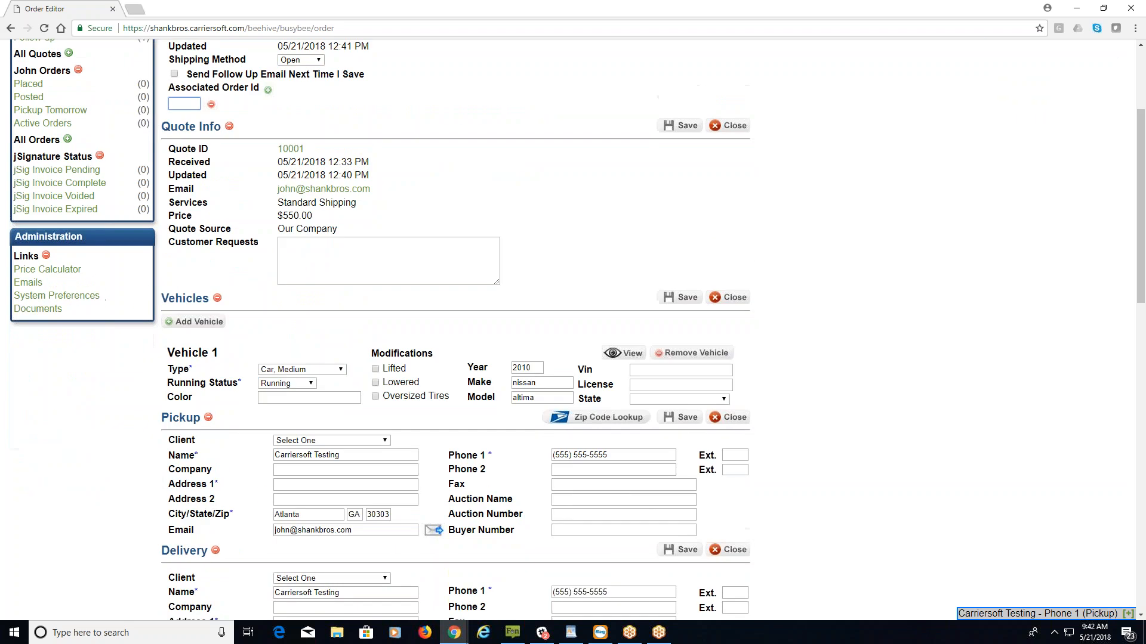
Fill Pickup Address 1 with 789 St. from autofill.
{"action": "scroll", "coordinate": [405, 331], "scroll_direction": "down", "scroll_amount": 5}
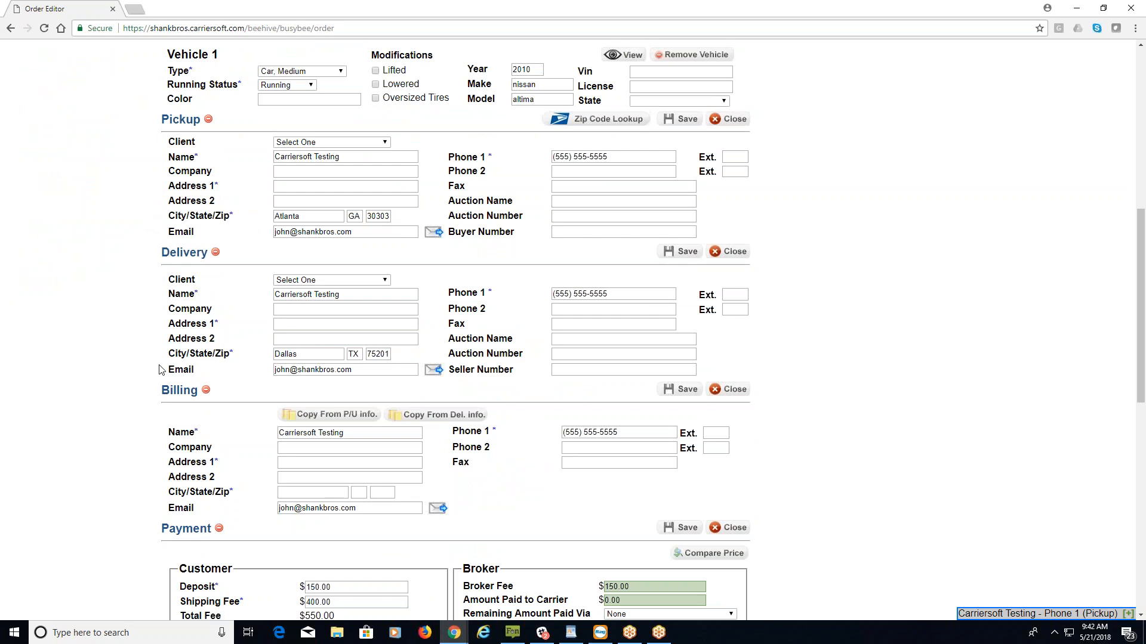
{"action": "double_click", "coordinate": [217, 186]}
{"action": "left_click", "coordinate": [373, 185]}
{"action": "left_click", "coordinate": [297, 201]}
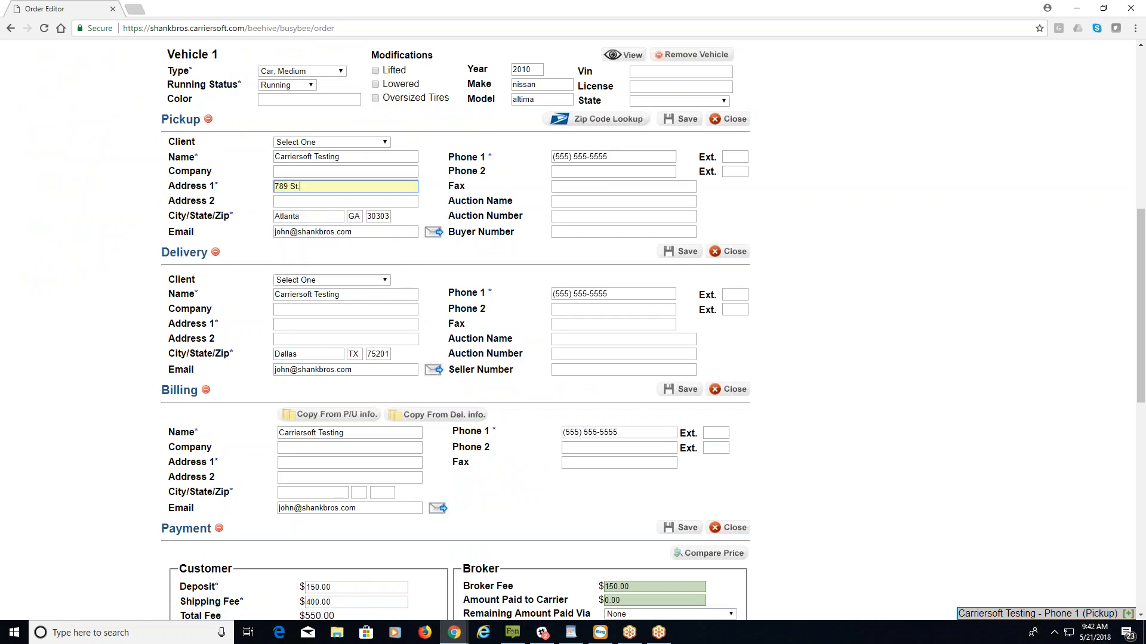
Fill Delivery Address 1 with 999 St. and copy the delivery address into billing.
{"action": "left_click", "coordinate": [318, 323]}
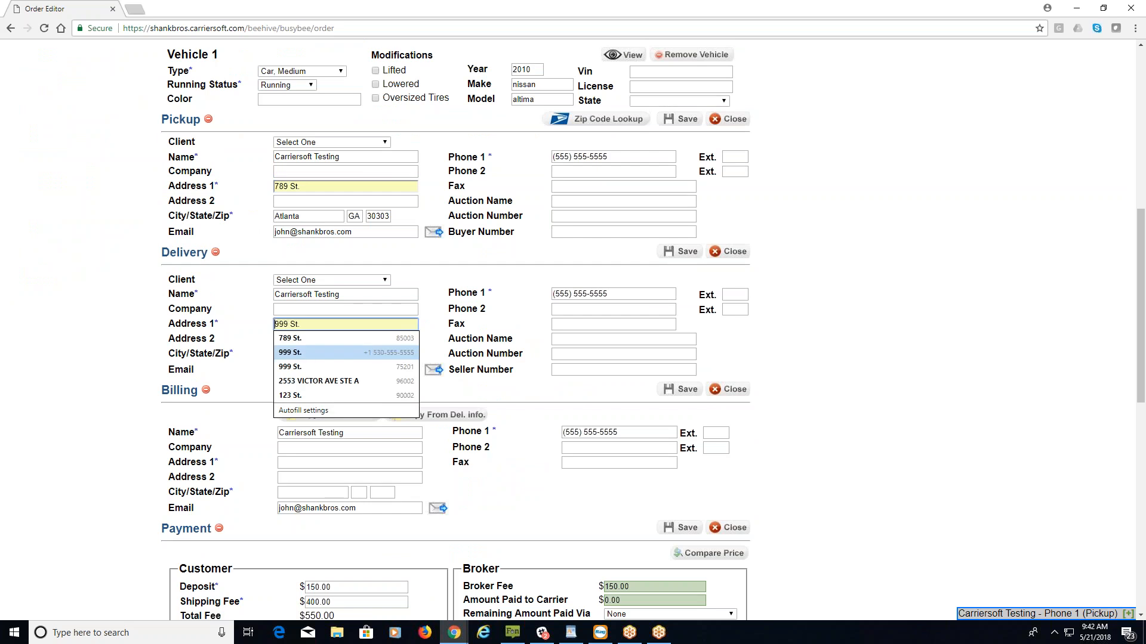
{"action": "left_click", "coordinate": [307, 358]}
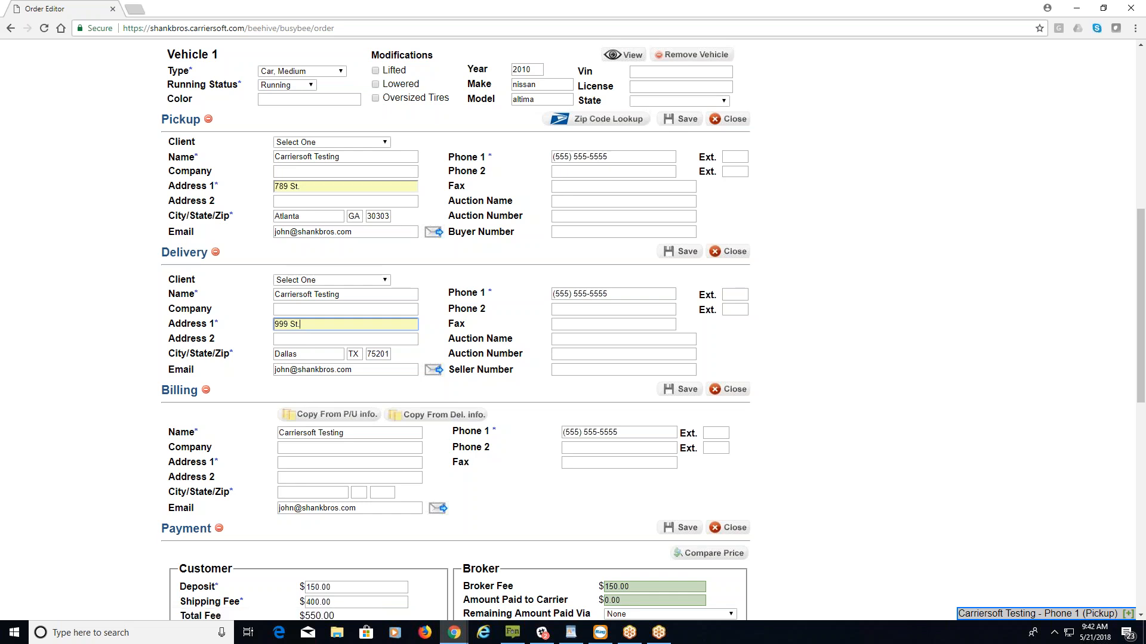
{"action": "left_click", "coordinate": [434, 422]}
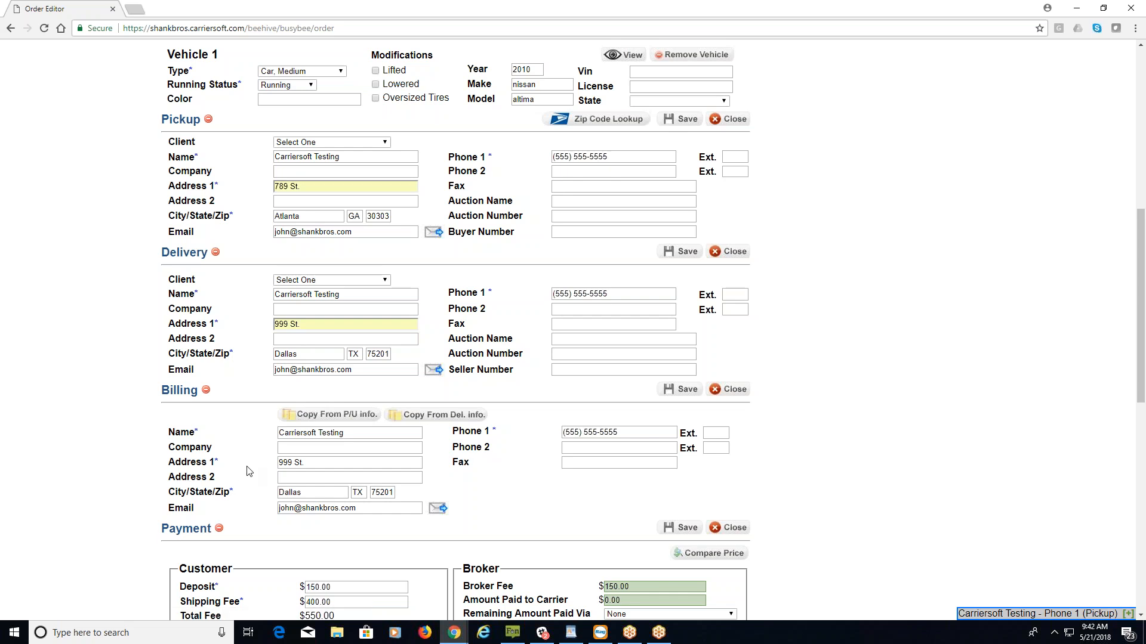
{"action": "scroll", "coordinate": [250, 471], "scroll_direction": "down", "scroll_amount": 5}
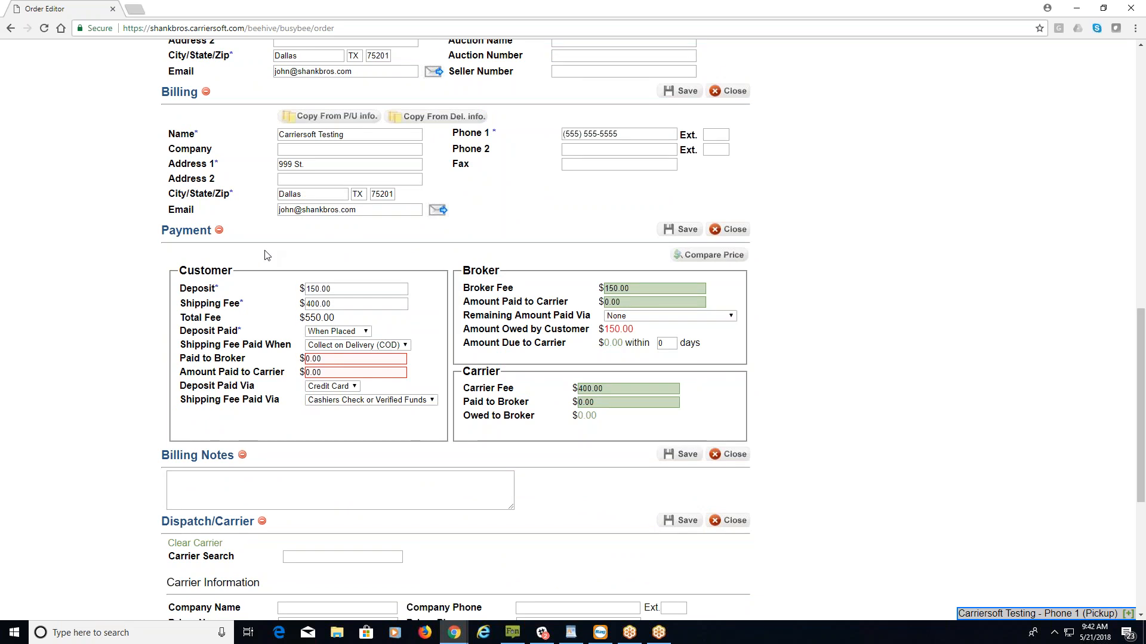
{"action": "double_click", "coordinate": [206, 271]}
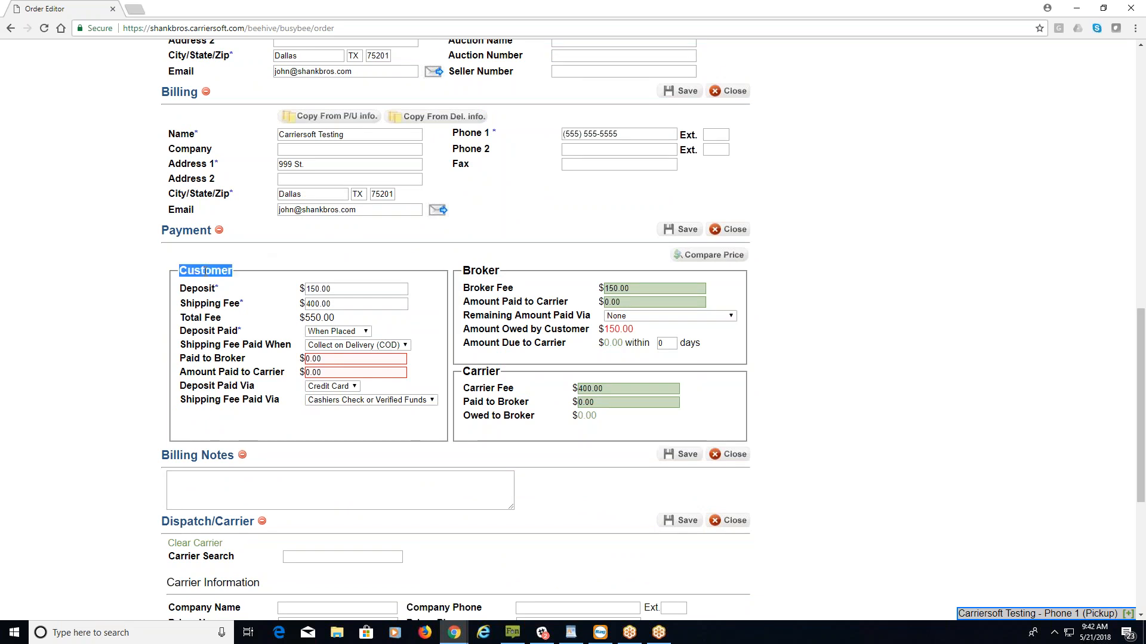
{"action": "double_click", "coordinate": [483, 272]}
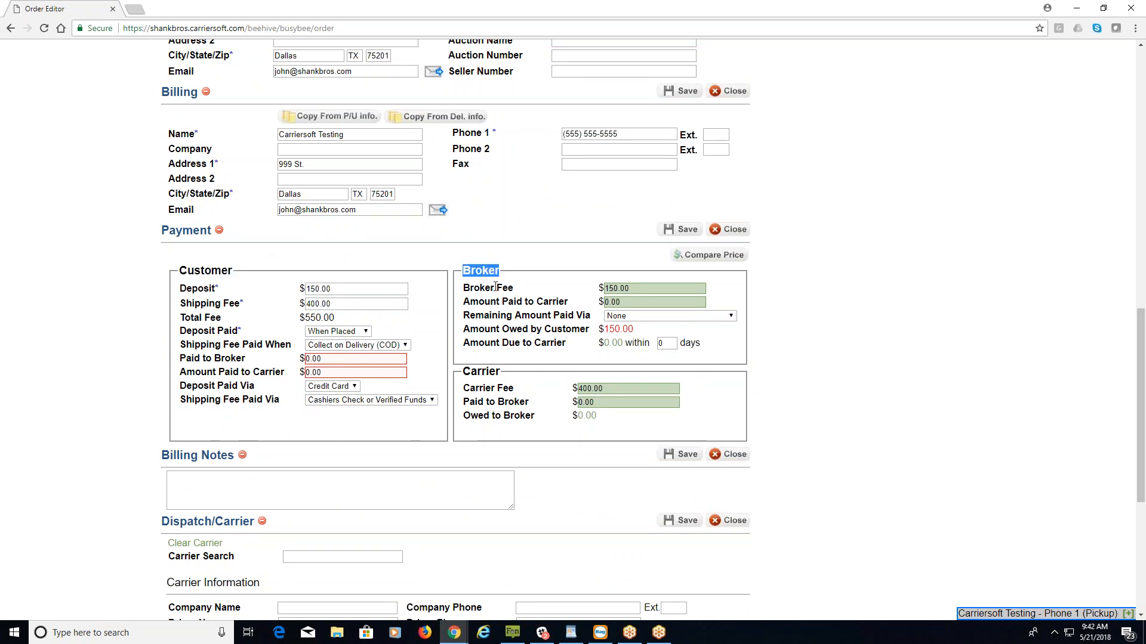
{"action": "double_click", "coordinate": [481, 371]}
{"action": "left_click", "coordinate": [398, 263]}
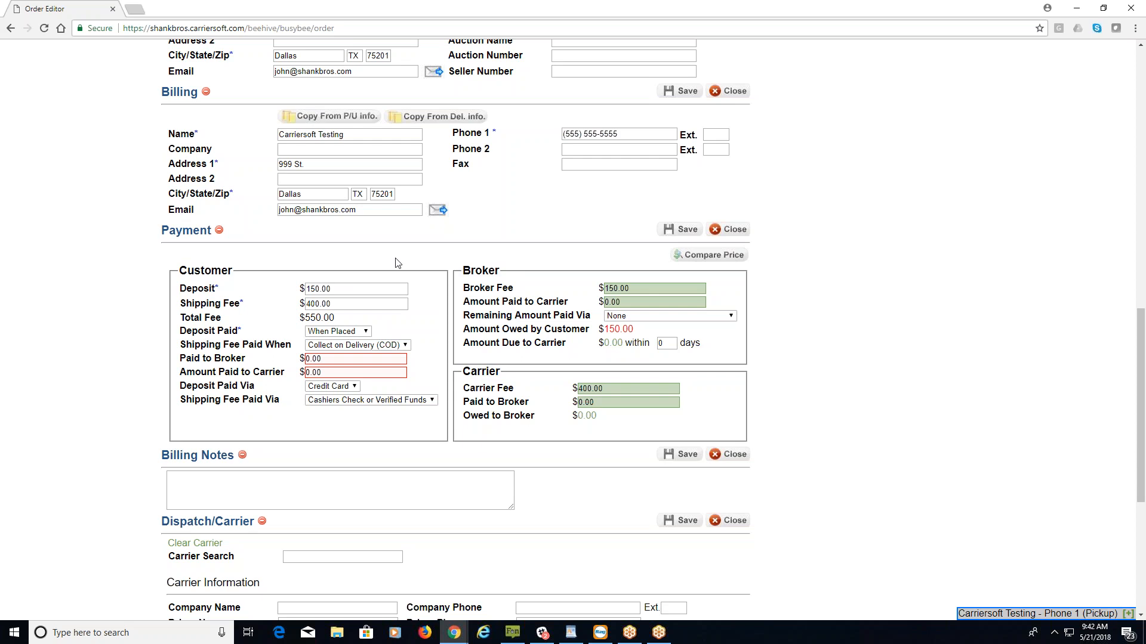
{"action": "double_click", "coordinate": [197, 271]}
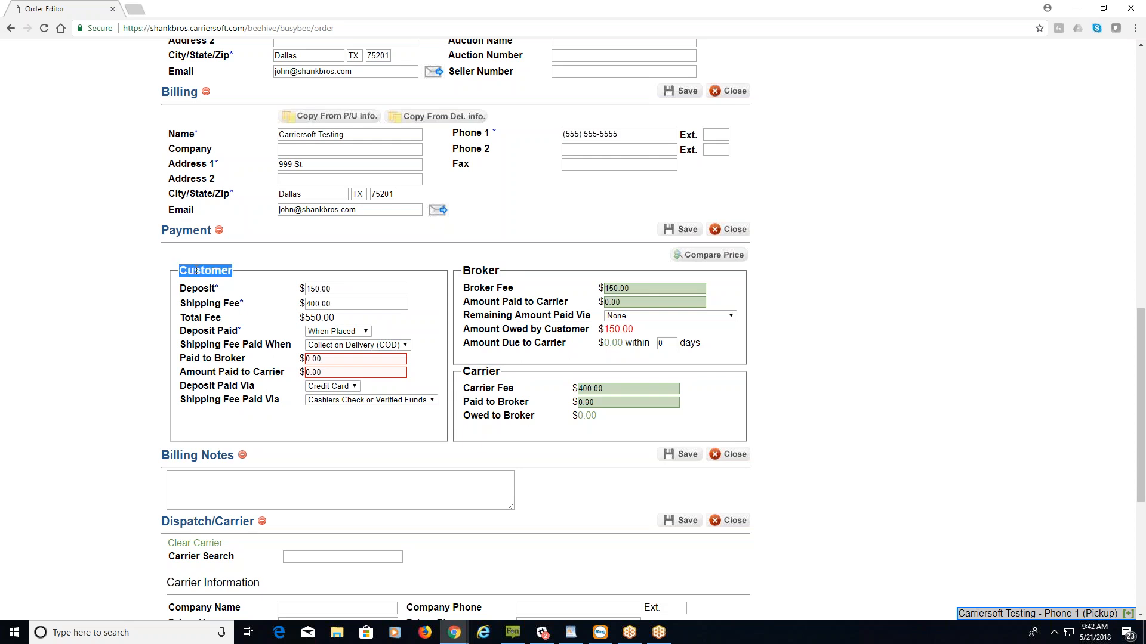
{"action": "left_click", "coordinate": [530, 266]}
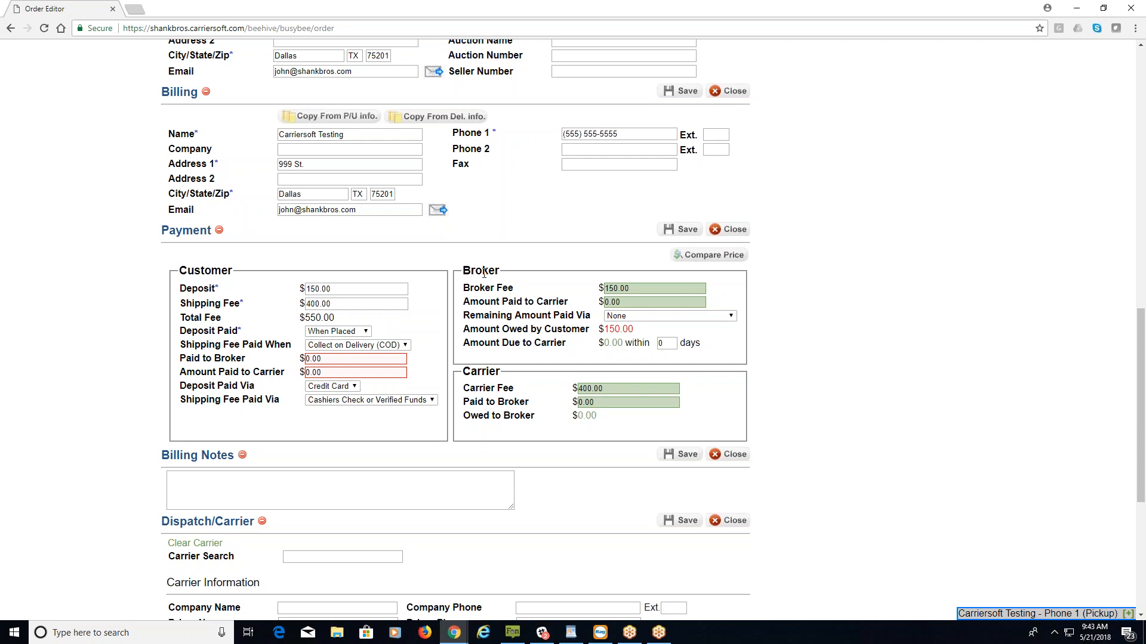
{"action": "left_click_drag", "start_coordinate": [337, 321], "coordinate": [300, 319]}
{"action": "left_click", "coordinate": [629, 390]}
{"action": "left_click", "coordinate": [634, 289]}
{"action": "left_click", "coordinate": [602, 388]}
{"action": "left_click", "coordinate": [549, 384]}
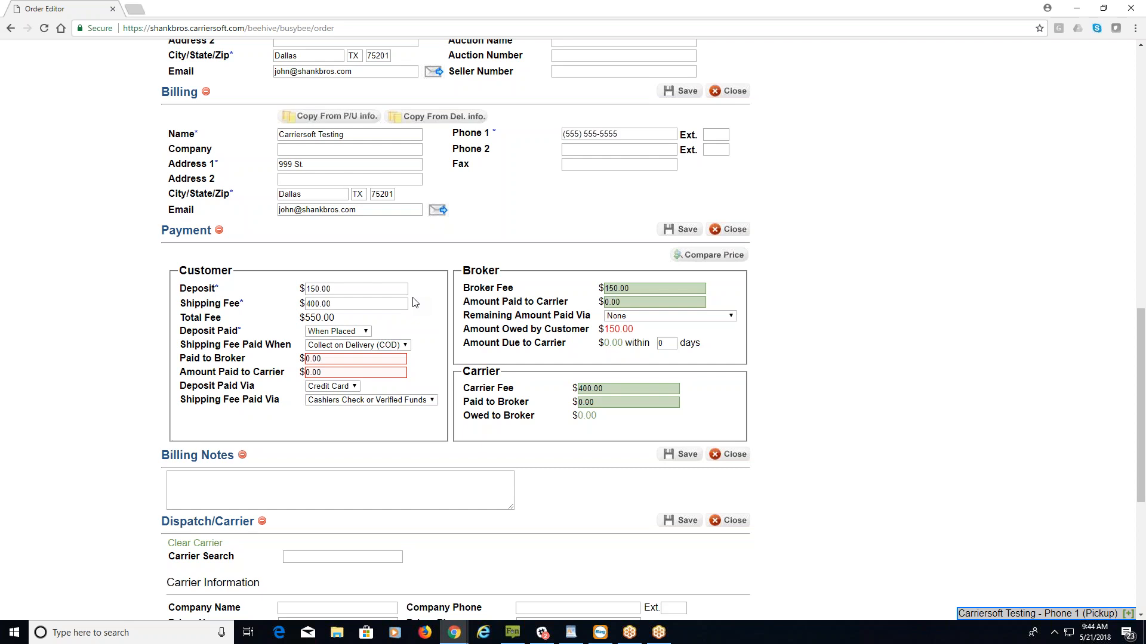
Save order #1000, then dismiss the delivery-date warning and the 'Order saved successfully' banner.
{"action": "scroll", "coordinate": [425, 317], "scroll_direction": "down", "scroll_amount": 2}
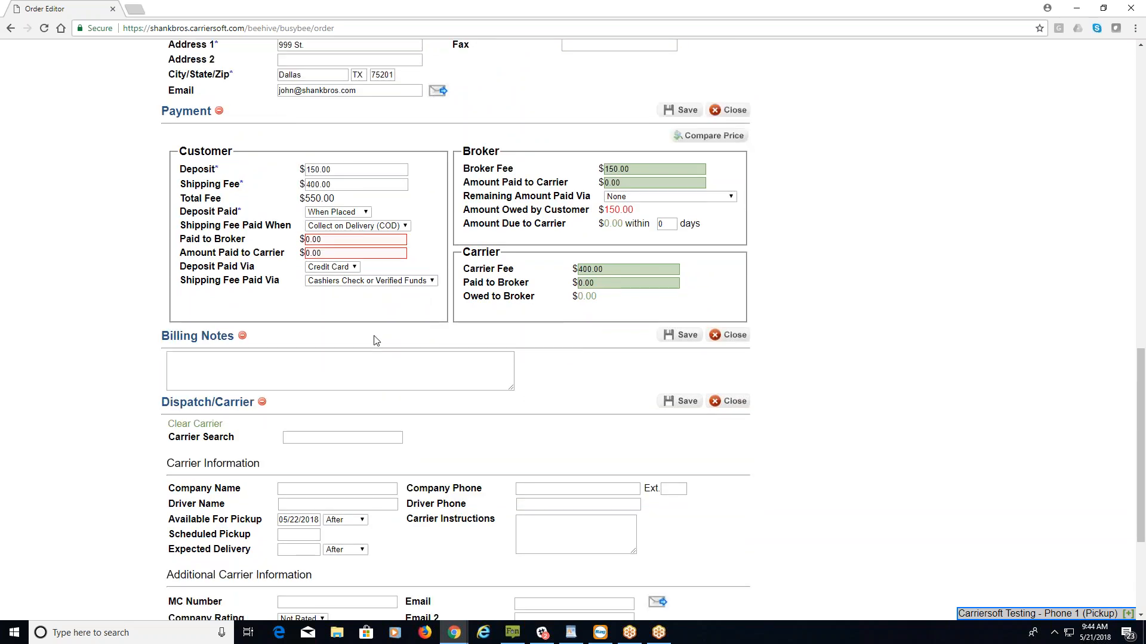
{"action": "left_click", "coordinate": [328, 372]}
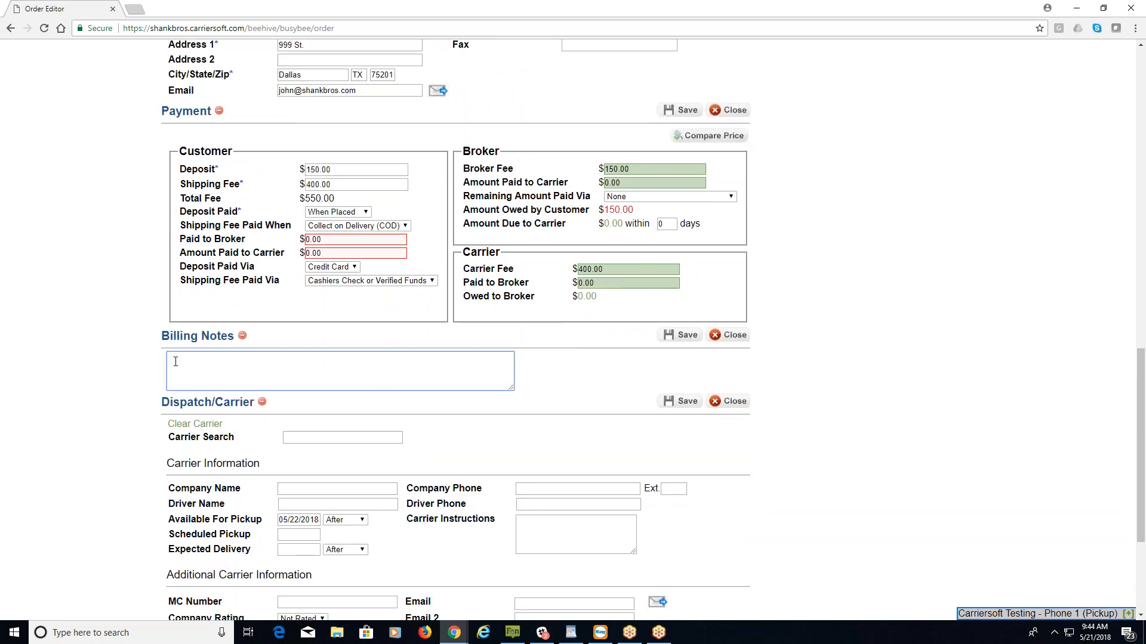
{"action": "scroll", "coordinate": [340, 367], "scroll_direction": "down", "scroll_amount": 3}
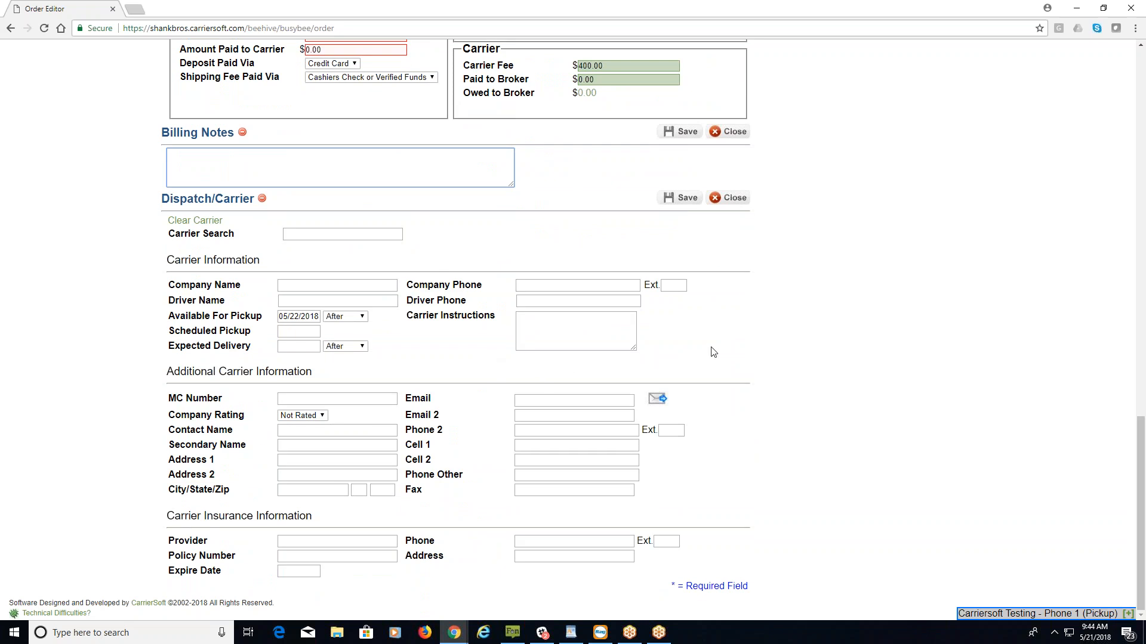
{"action": "left_click", "coordinate": [678, 199]}
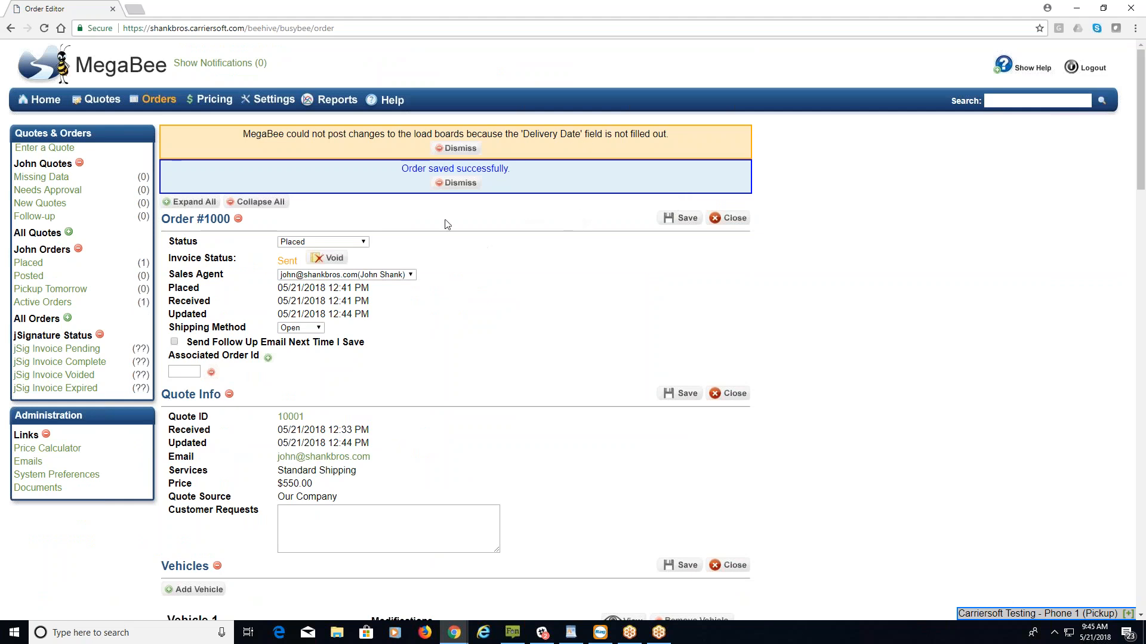
{"action": "left_click", "coordinate": [452, 149]}
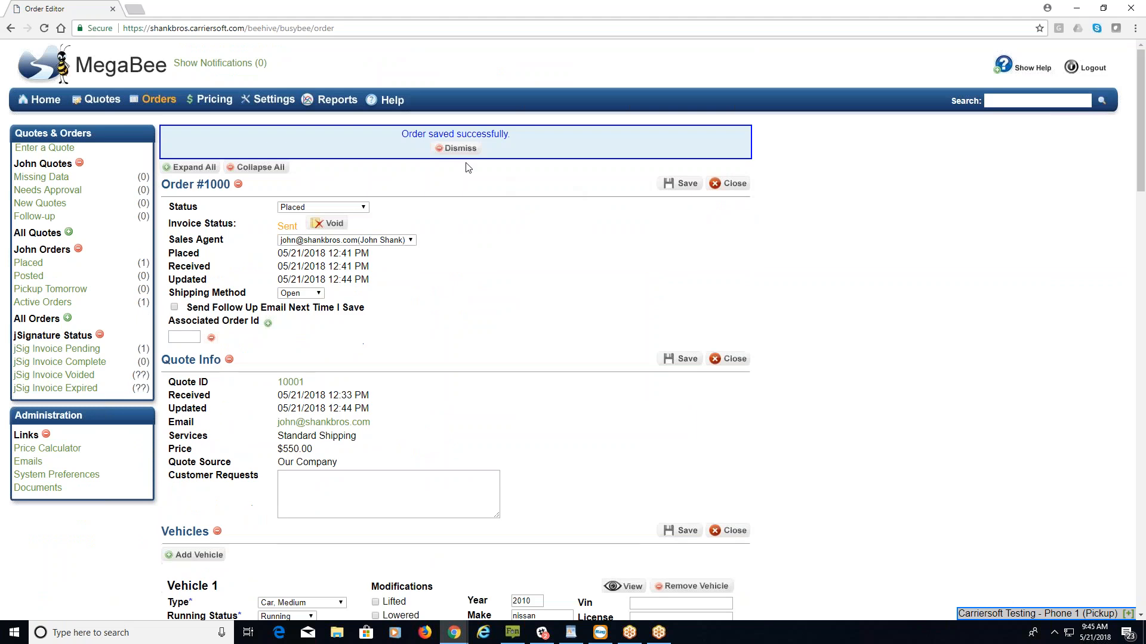
{"action": "left_click", "coordinate": [443, 148]}
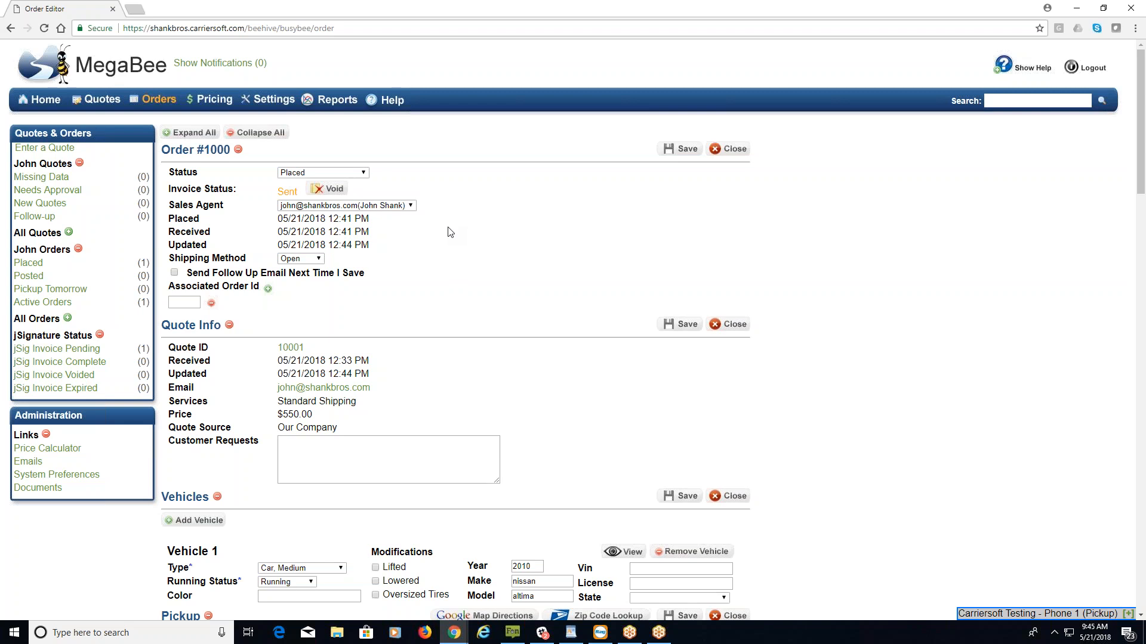
Set the order status to Payment Received and step through the Deposit, Shipping Fee and Total Fee fields.
{"action": "left_click", "coordinate": [364, 173]}
{"action": "left_click", "coordinate": [365, 194]}
{"action": "scroll", "coordinate": [489, 245], "scroll_direction": "down", "scroll_amount": 12}
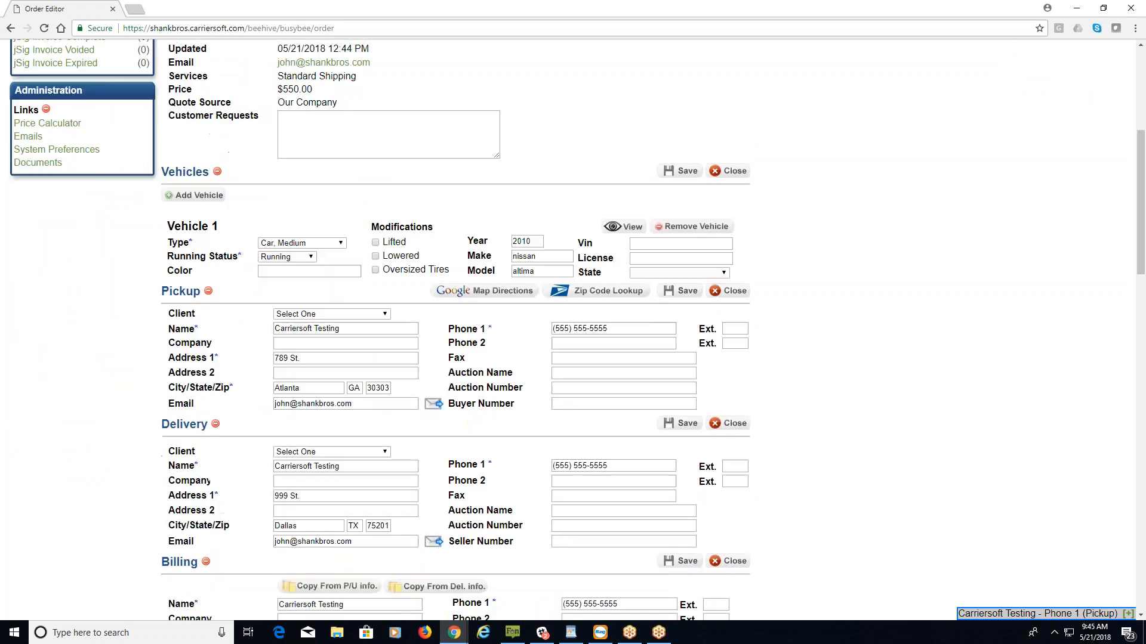
{"action": "scroll", "coordinate": [488, 257], "scroll_direction": "down", "scroll_amount": 1}
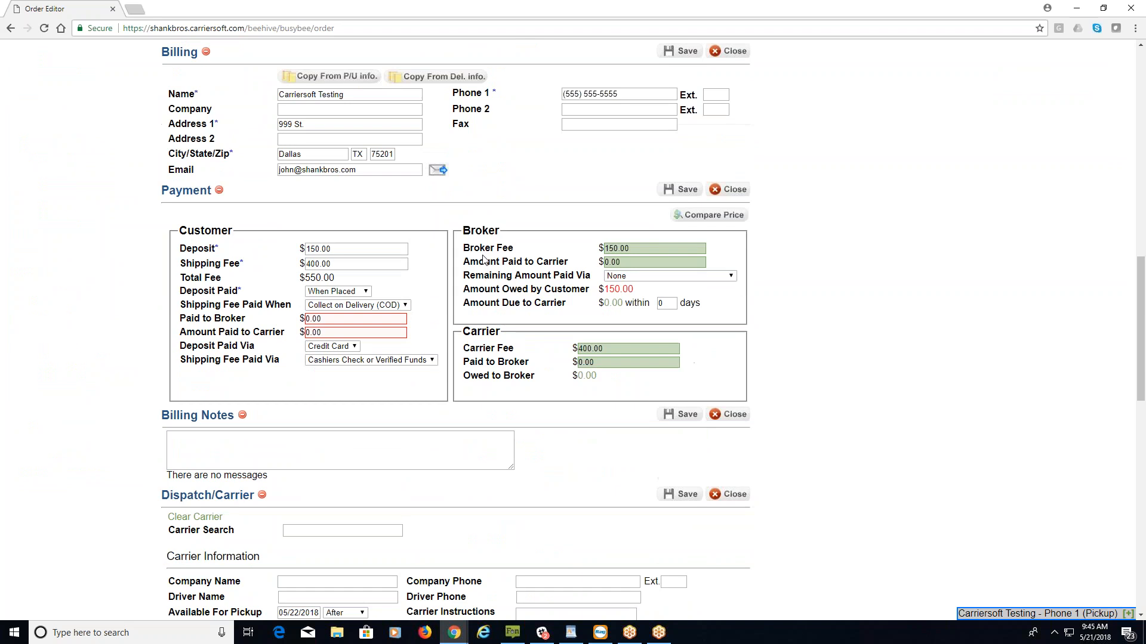
{"action": "left_click", "coordinate": [376, 249]}
{"action": "key", "text": "Tab"}
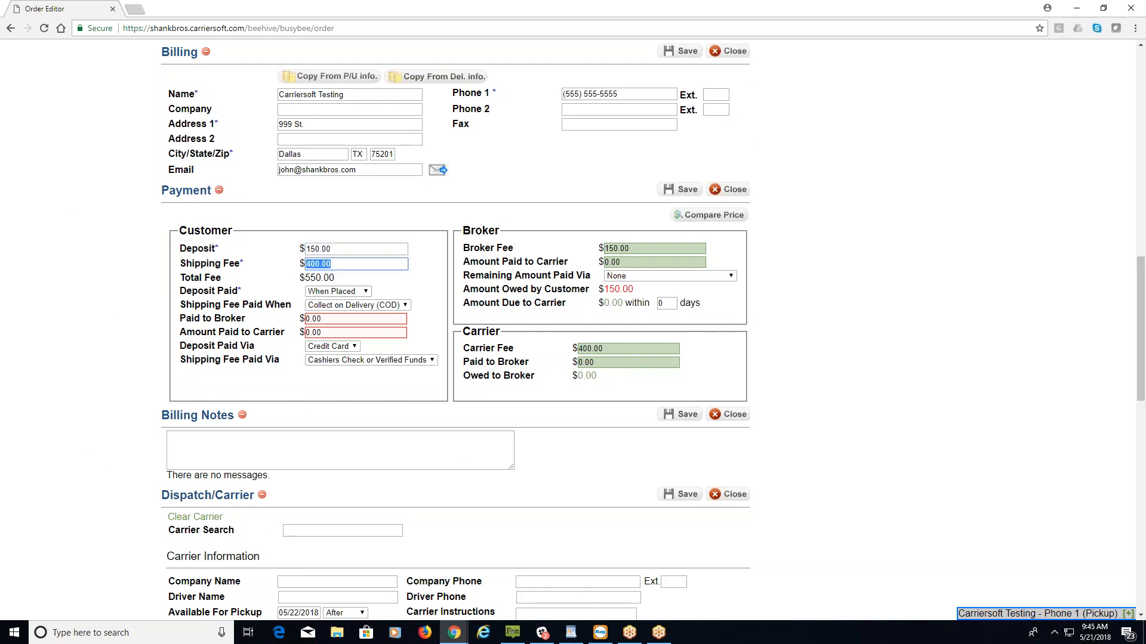
{"action": "key", "text": "Tab"}
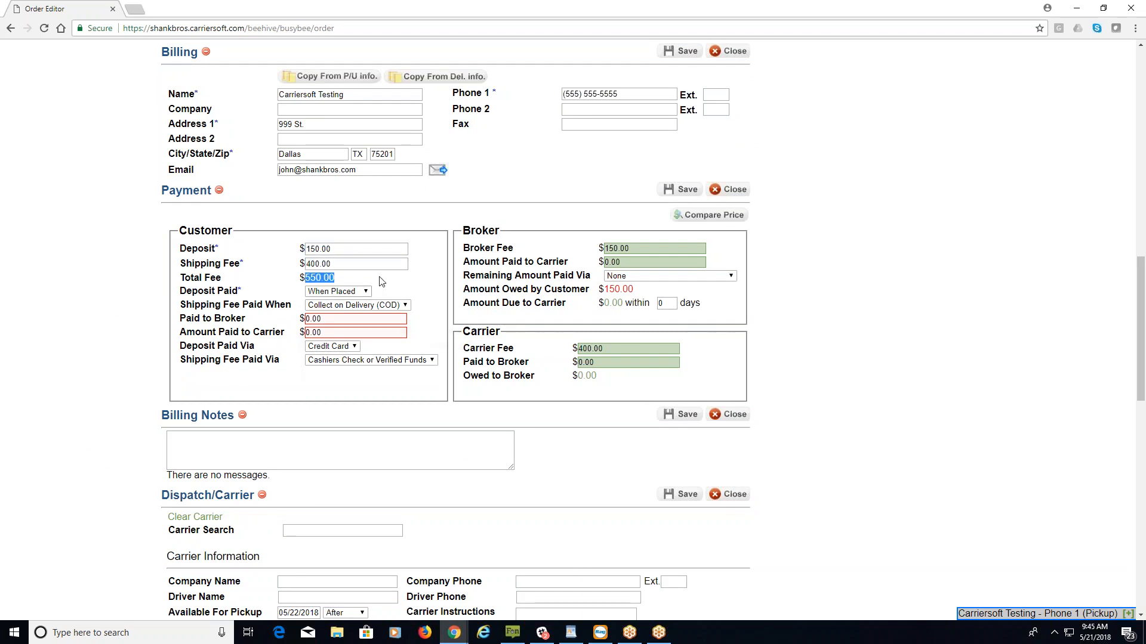
{"action": "key", "text": "Tab"}
Keep deposit paid When Placed and shipping fee COD, and enter 150.00 as Paid to Broker.
{"action": "left_click", "coordinate": [366, 293]}
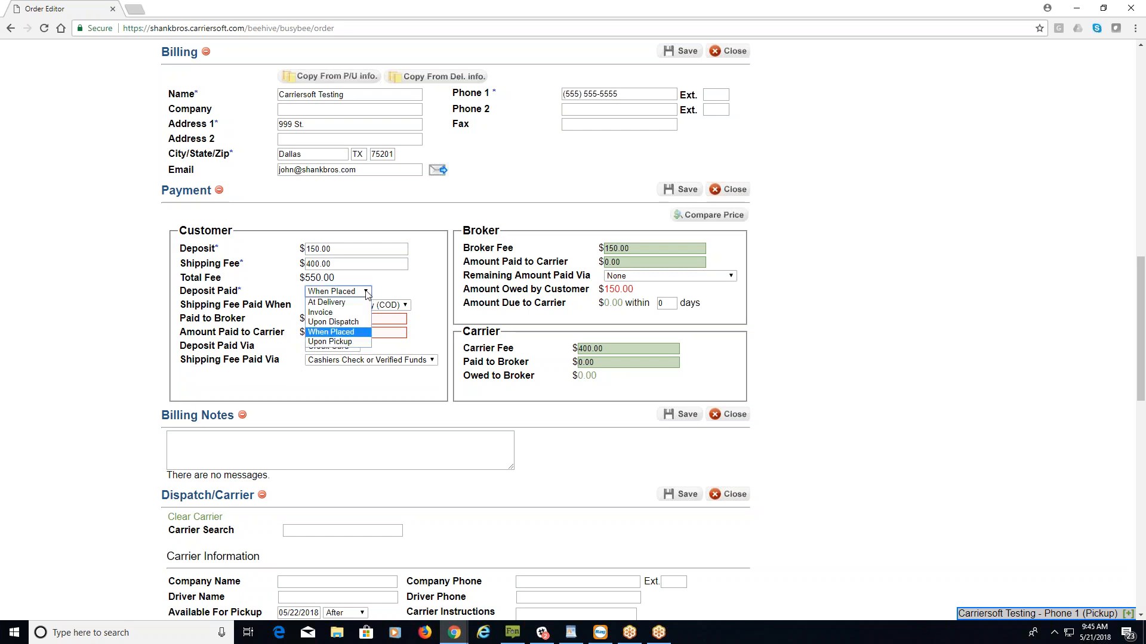
{"action": "left_click", "coordinate": [367, 294]}
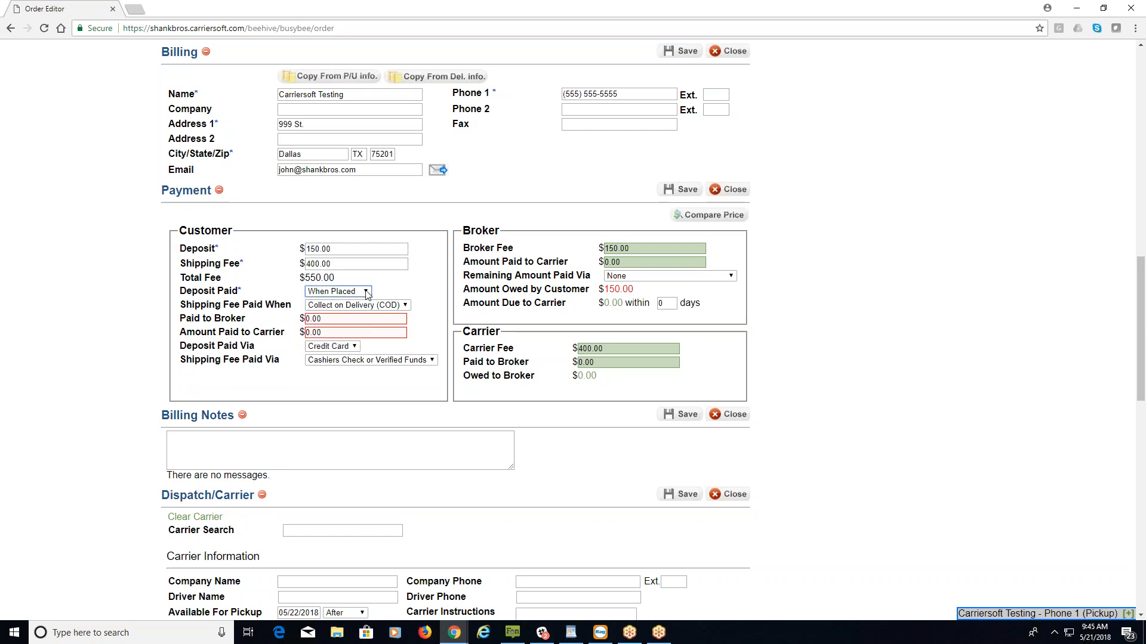
{"action": "left_click", "coordinate": [408, 307]}
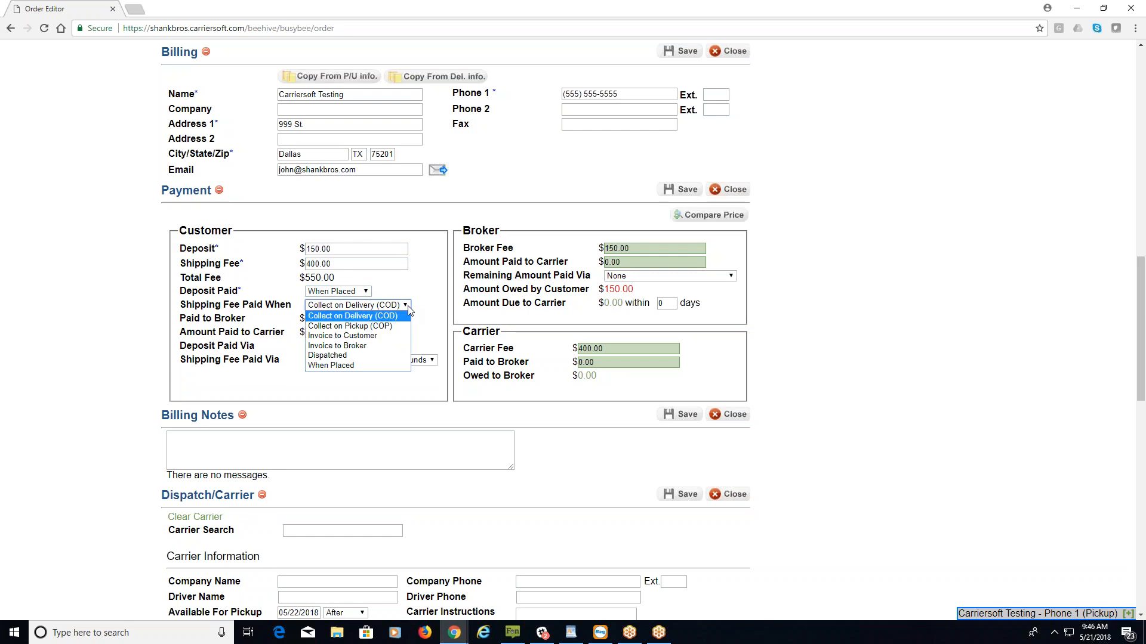
{"action": "left_click", "coordinate": [410, 310]}
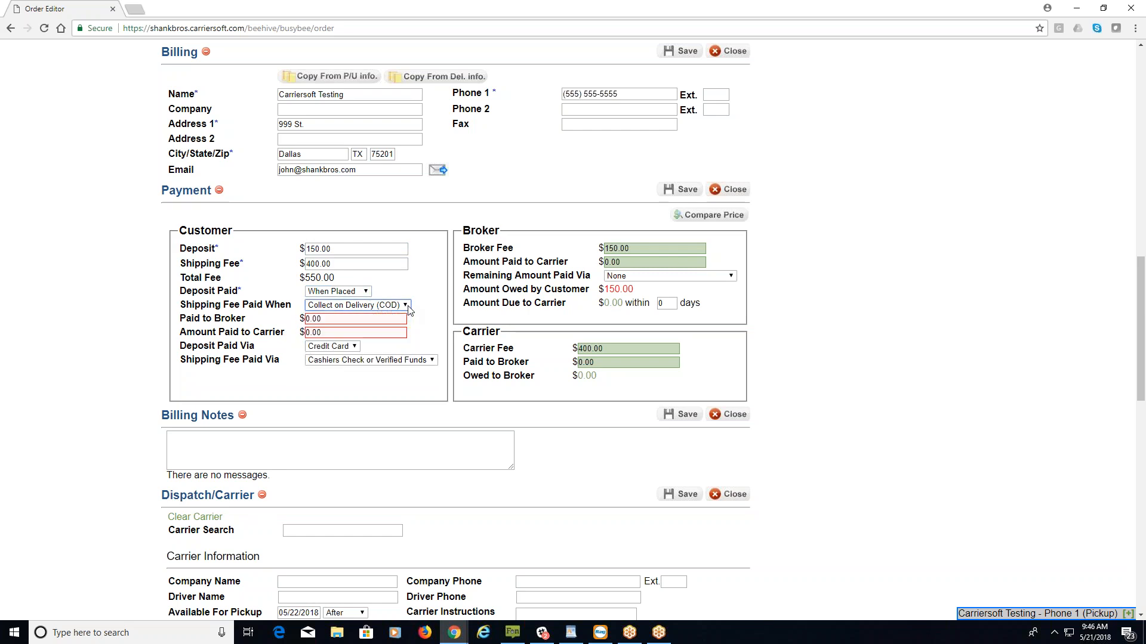
{"action": "left_click", "coordinate": [342, 320]}
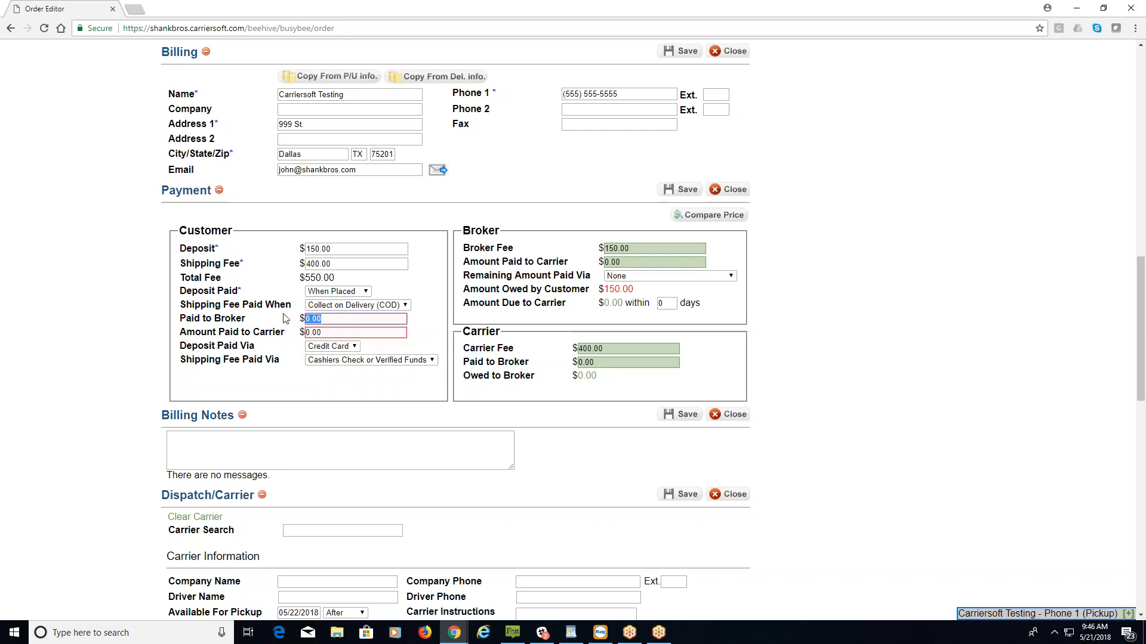
{"action": "type", "text": "150.00"}
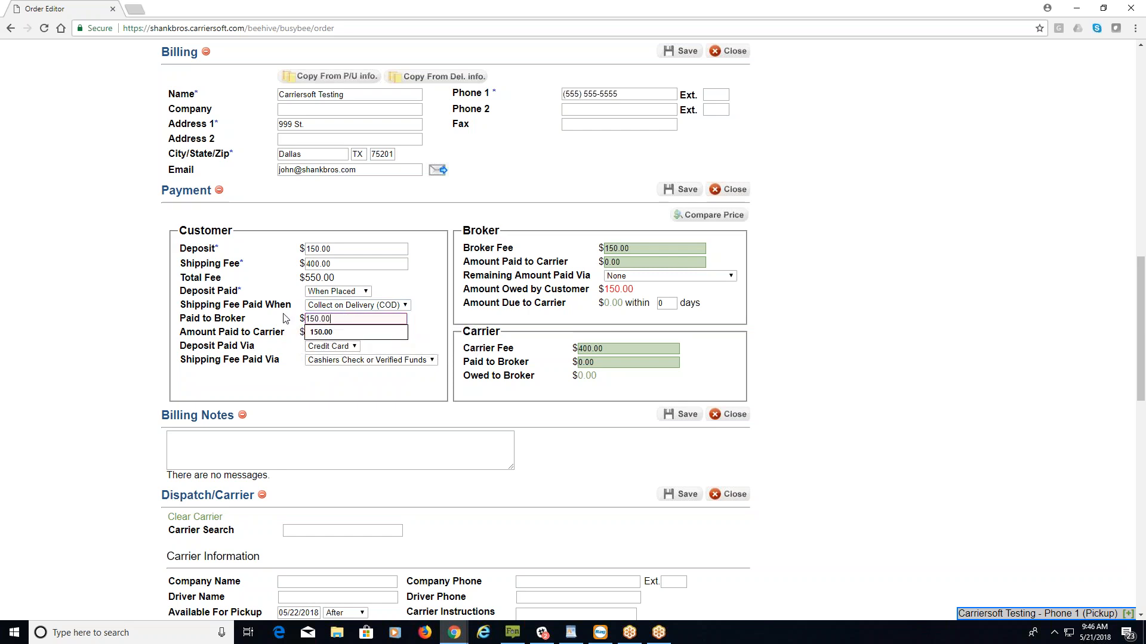
{"action": "key", "text": "Tab"}
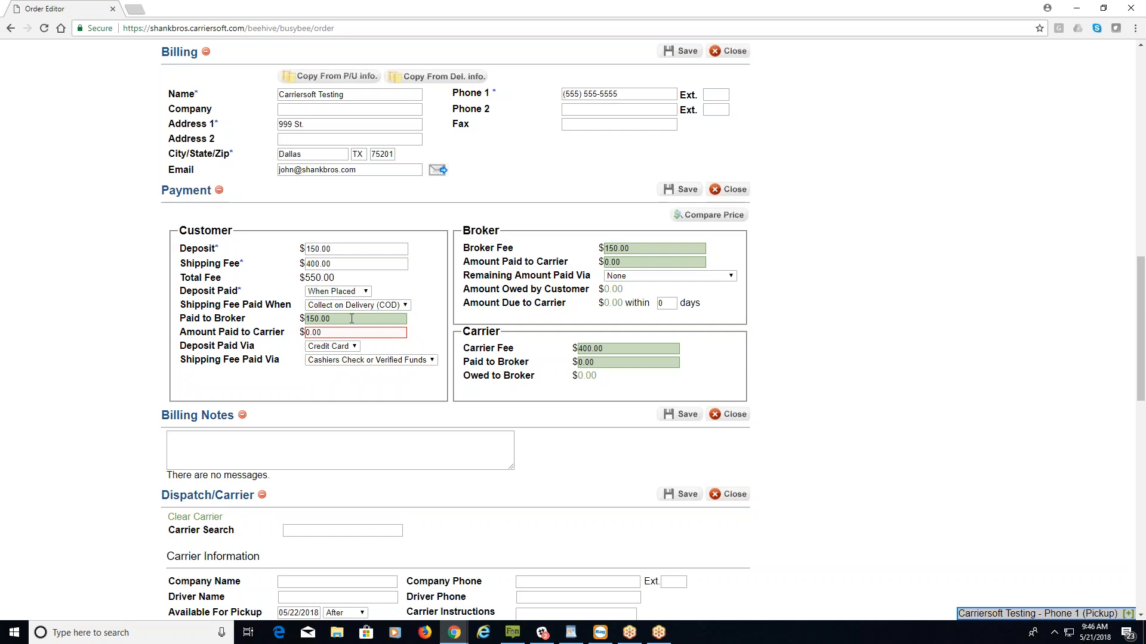
{"action": "mouse_move", "coordinate": [358, 333]}
Save the order with Payment Received status and $150.00 paid to broker, then review it.
{"action": "left_click", "coordinate": [678, 190]}
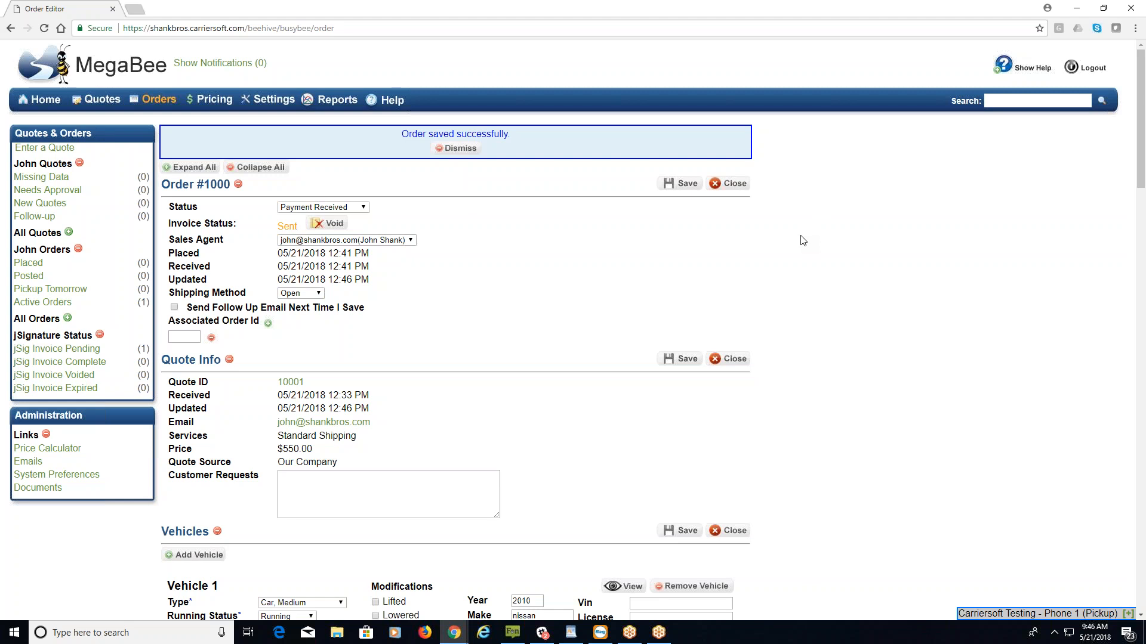
{"action": "scroll", "coordinate": [784, 280], "scroll_direction": "down", "scroll_amount": 8}
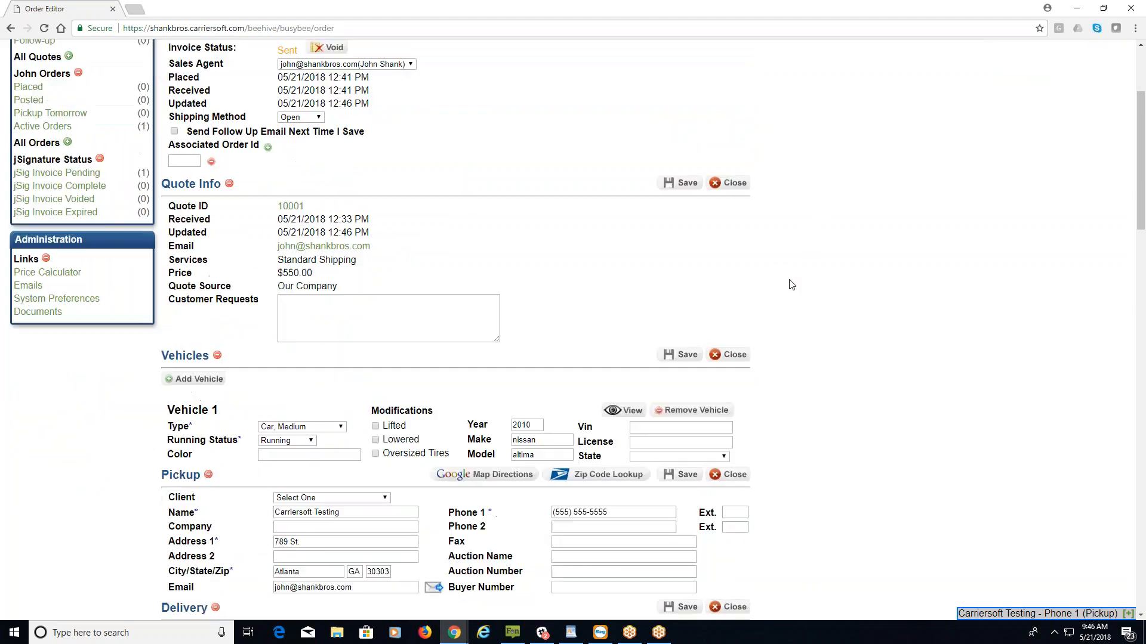
{"action": "scroll", "coordinate": [785, 281], "scroll_direction": "down", "scroll_amount": 16}
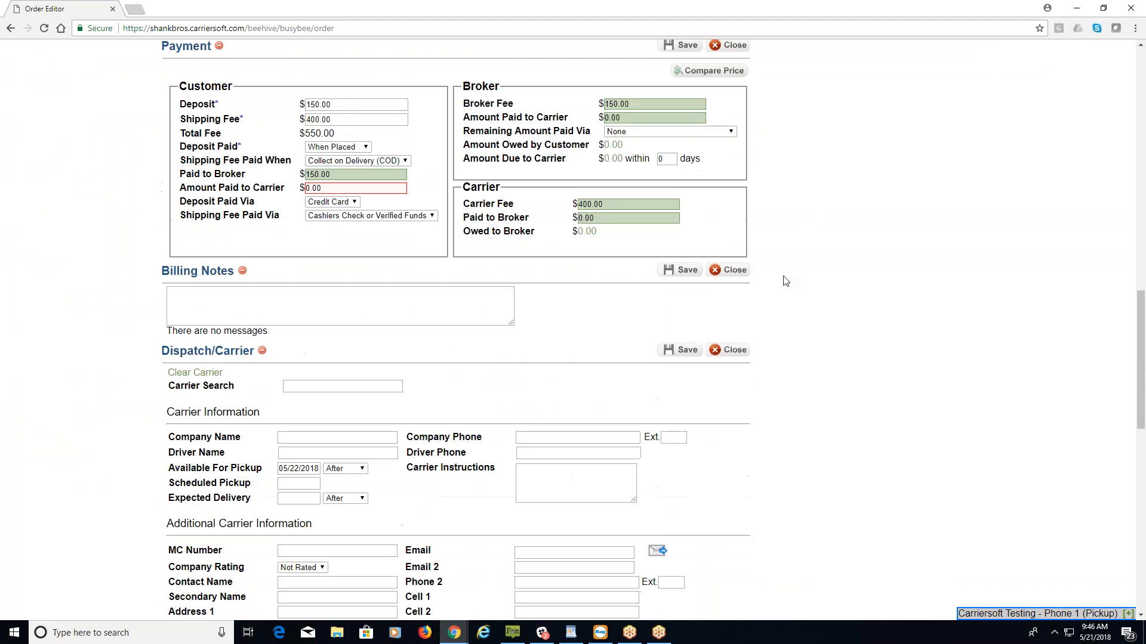
{"action": "scroll", "coordinate": [784, 281], "scroll_direction": "down", "scroll_amount": 6}
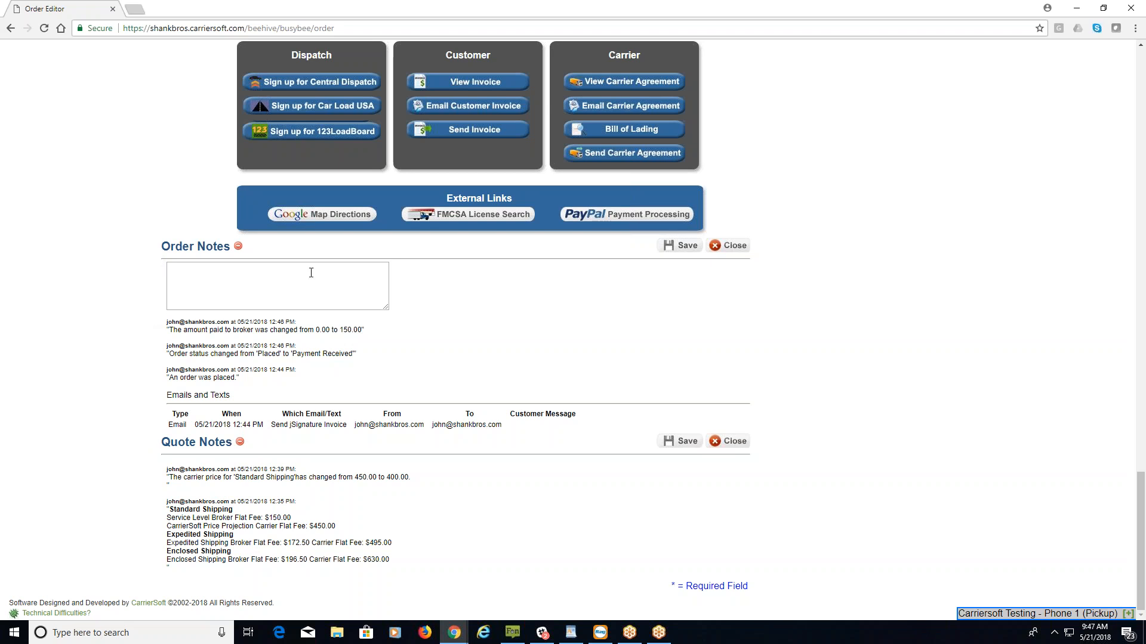
{"action": "left_click", "coordinate": [316, 277]}
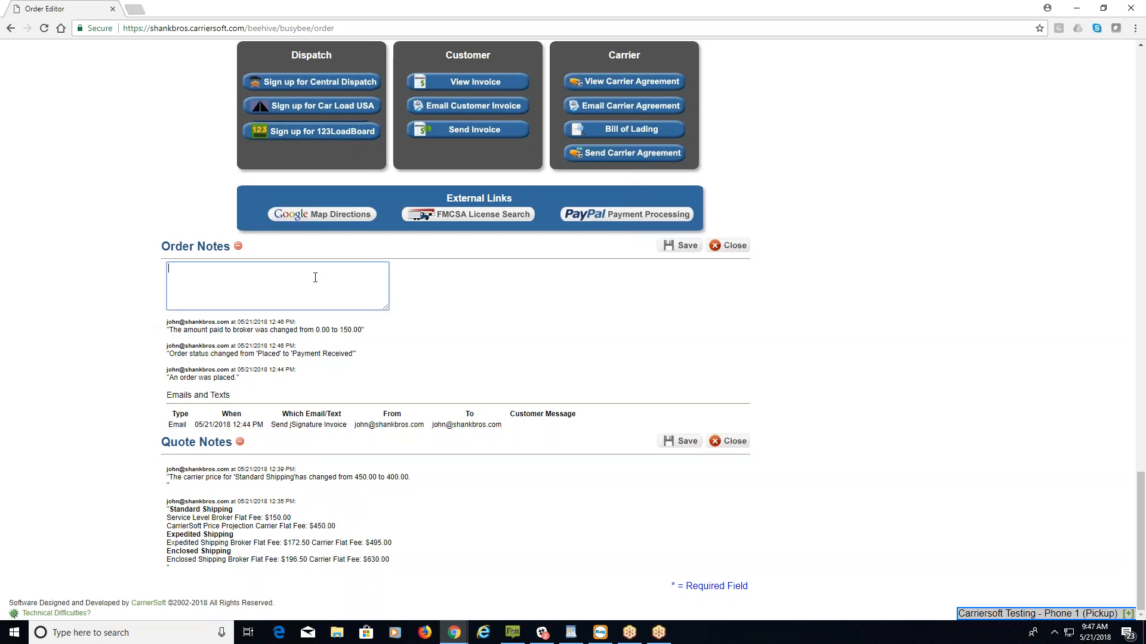
{"action": "scroll", "coordinate": [141, 299], "scroll_direction": "up", "scroll_amount": 4}
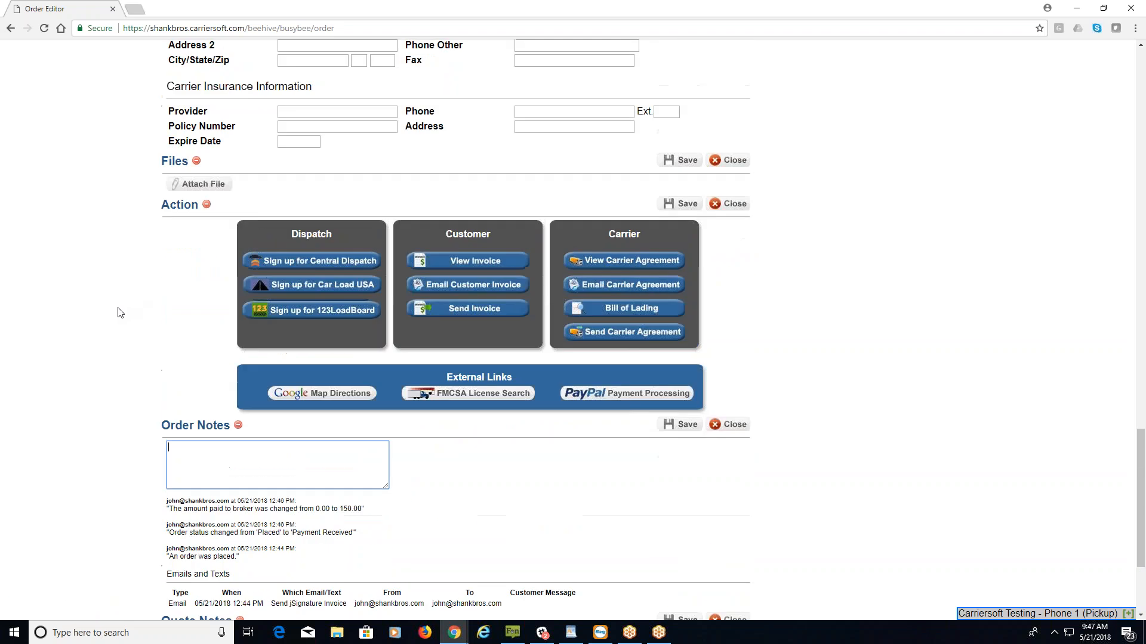
{"action": "scroll", "coordinate": [119, 314], "scroll_direction": "up", "scroll_amount": 1}
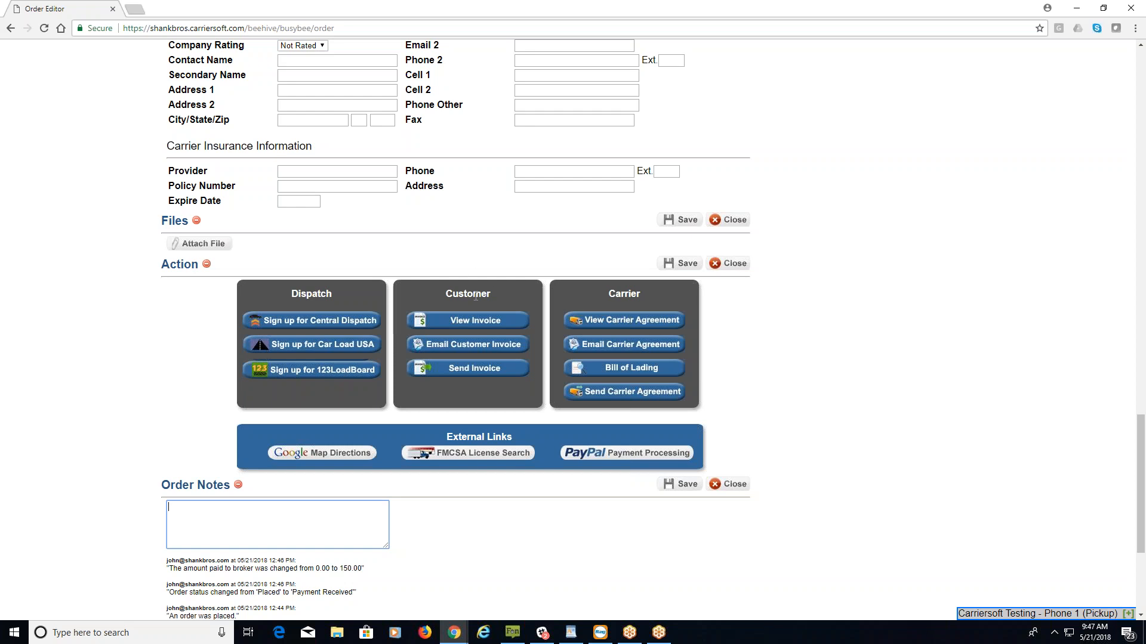
{"action": "left_click", "coordinate": [484, 322]}
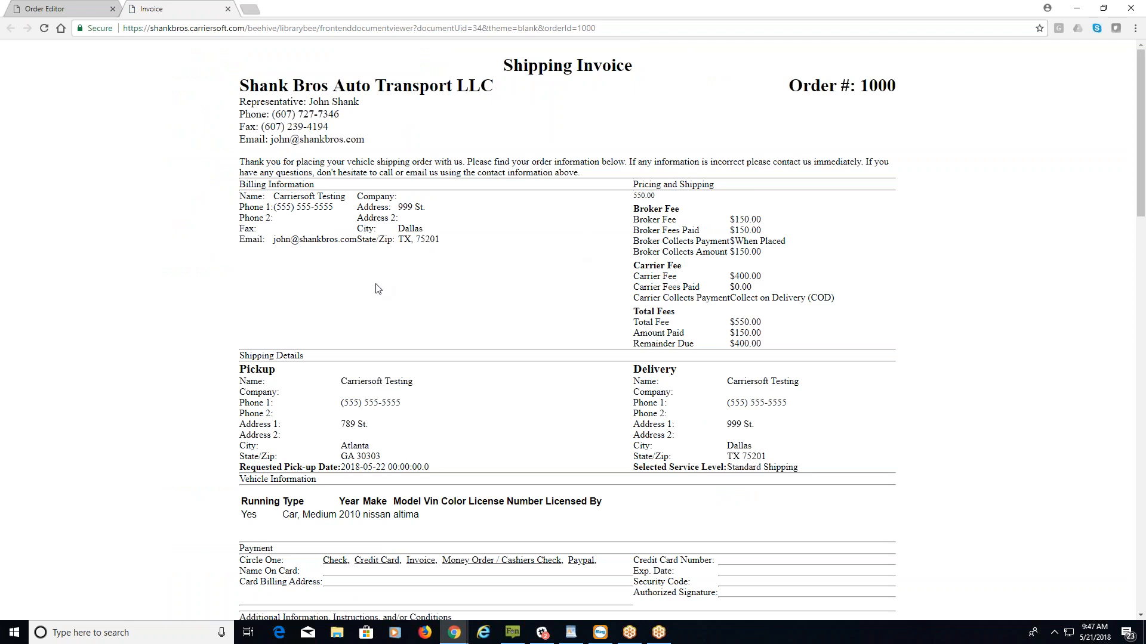
{"action": "left_click", "coordinate": [228, 9]}
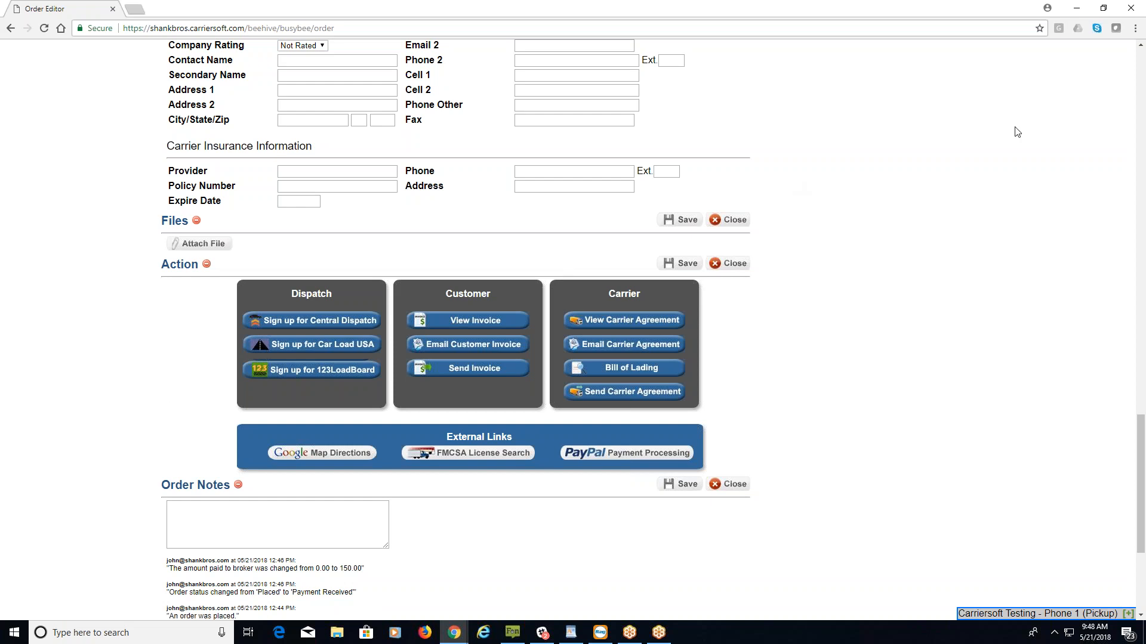
Set order #1000's Status dropdown to Posted and save the order.
{"action": "left_click", "coordinate": [1140, 58]}
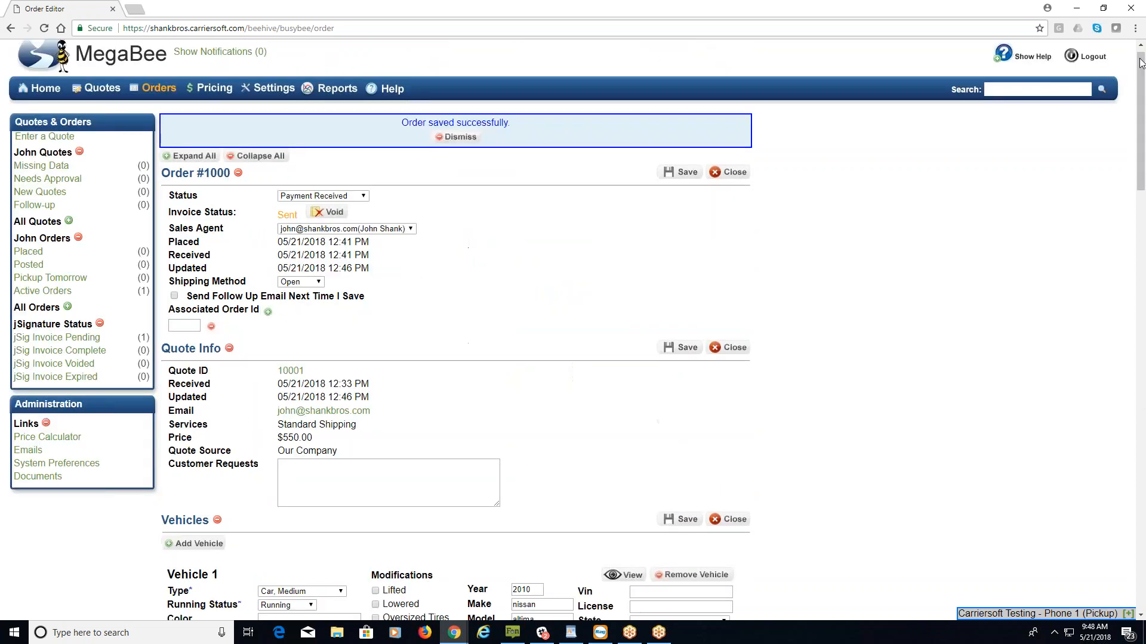
{"action": "left_click", "coordinate": [362, 196]}
{"action": "left_click", "coordinate": [337, 233]}
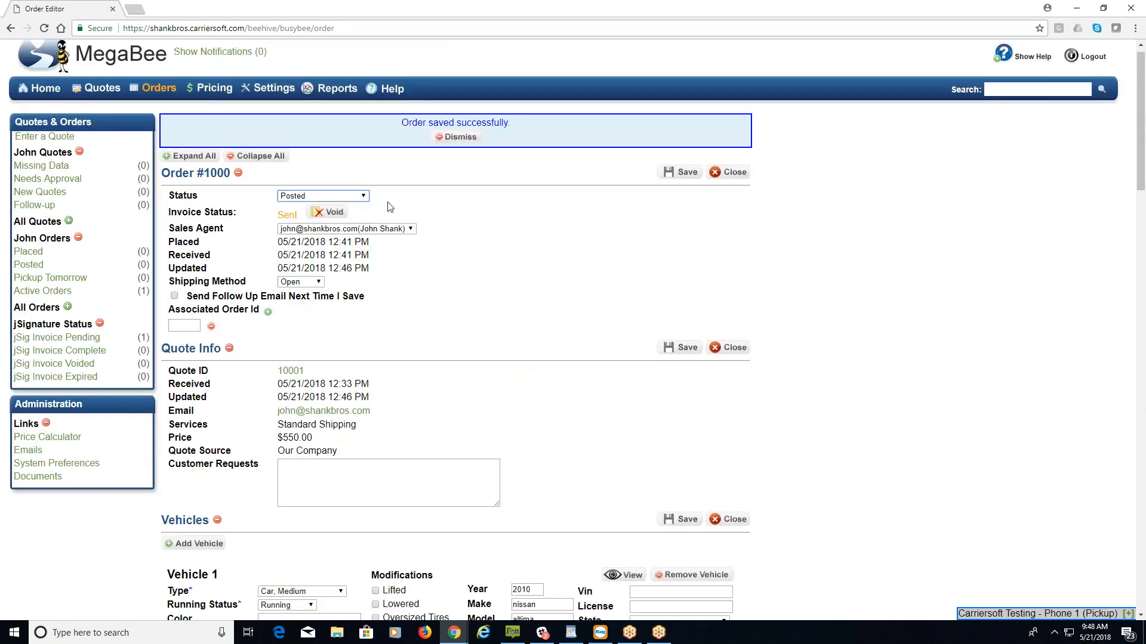
{"action": "left_click", "coordinate": [680, 172]}
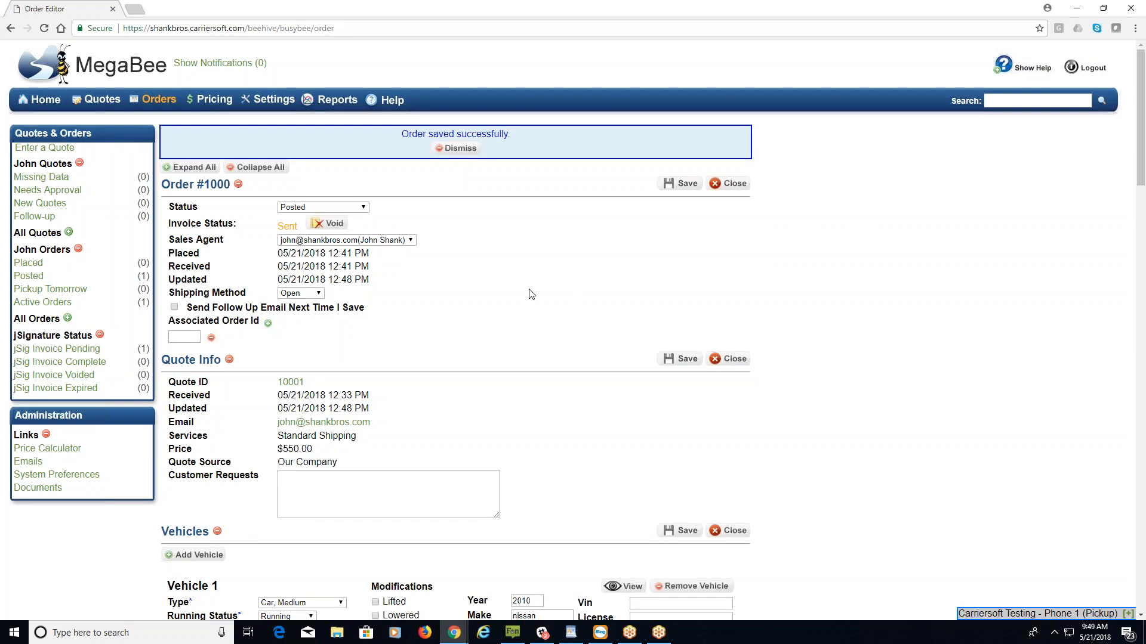
{"action": "scroll", "coordinate": [532, 294], "scroll_direction": "down", "scroll_amount": 15}
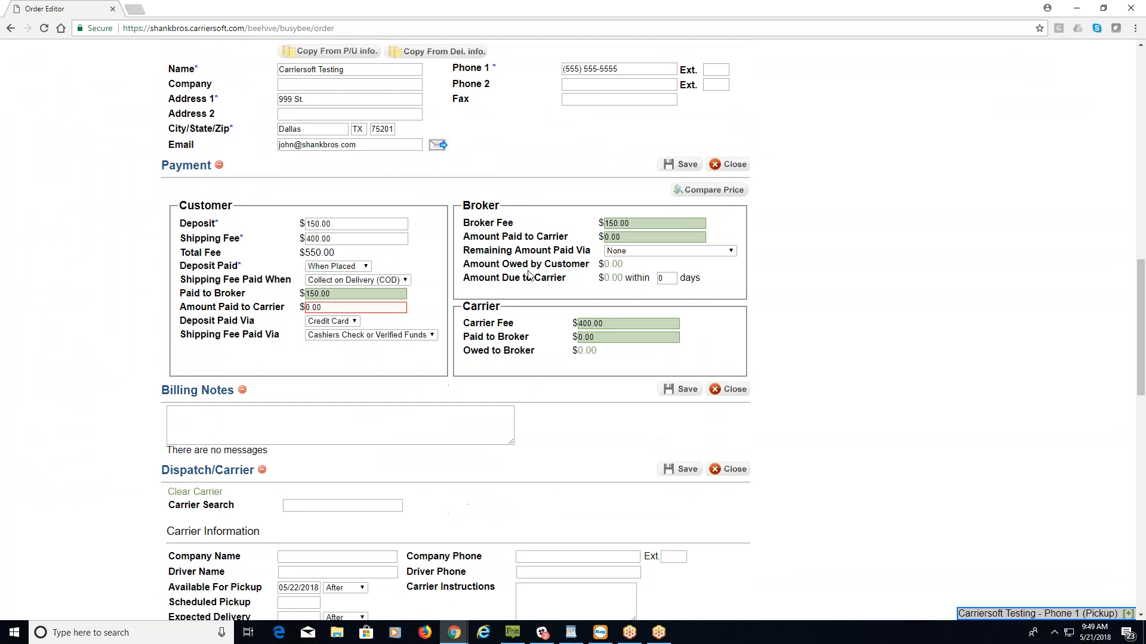
{"action": "scroll", "coordinate": [528, 275], "scroll_direction": "down", "scroll_amount": 12}
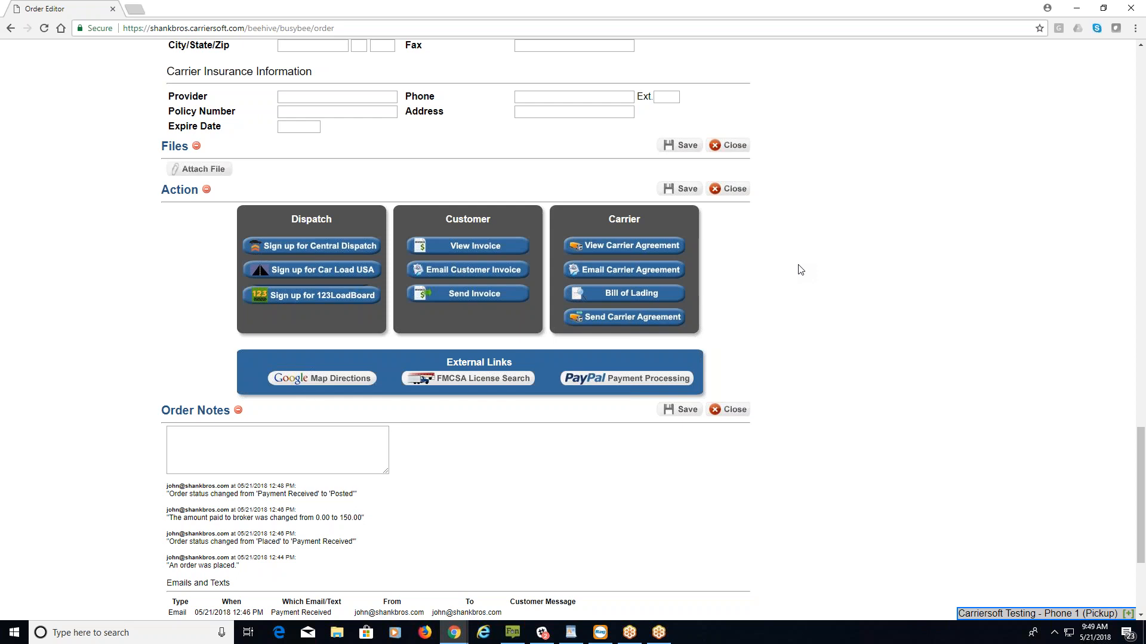
{"action": "scroll", "coordinate": [787, 274], "scroll_direction": "up", "scroll_amount": 6}
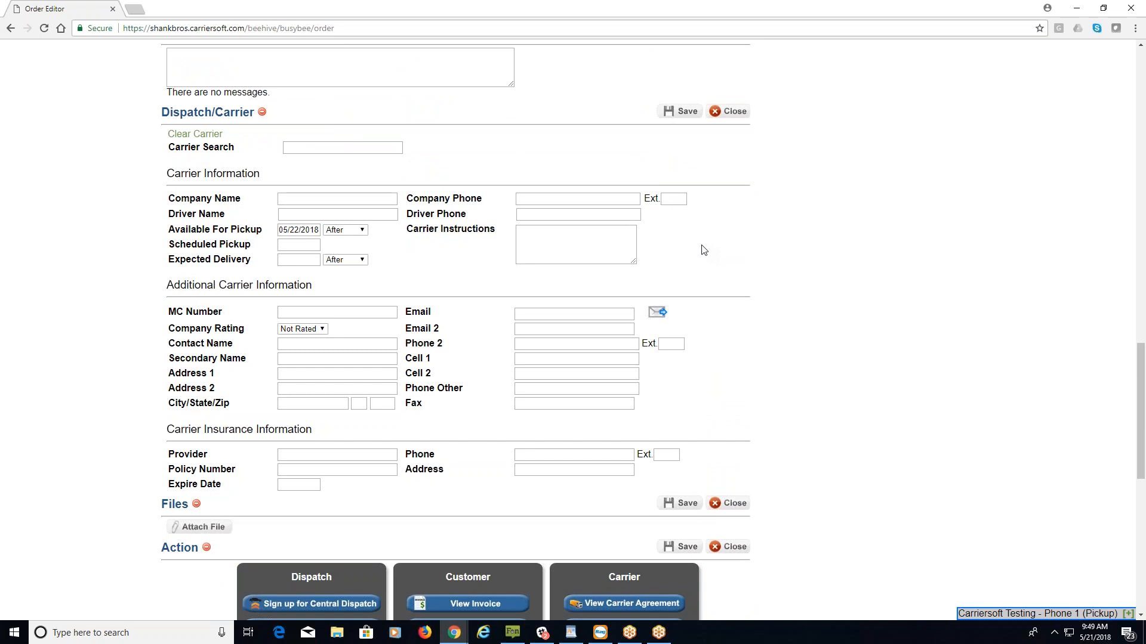
{"action": "scroll", "coordinate": [776, 259], "scroll_direction": "up", "scroll_amount": 15}
{"action": "scroll", "coordinate": [787, 266], "scroll_direction": "up", "scroll_amount": 3}
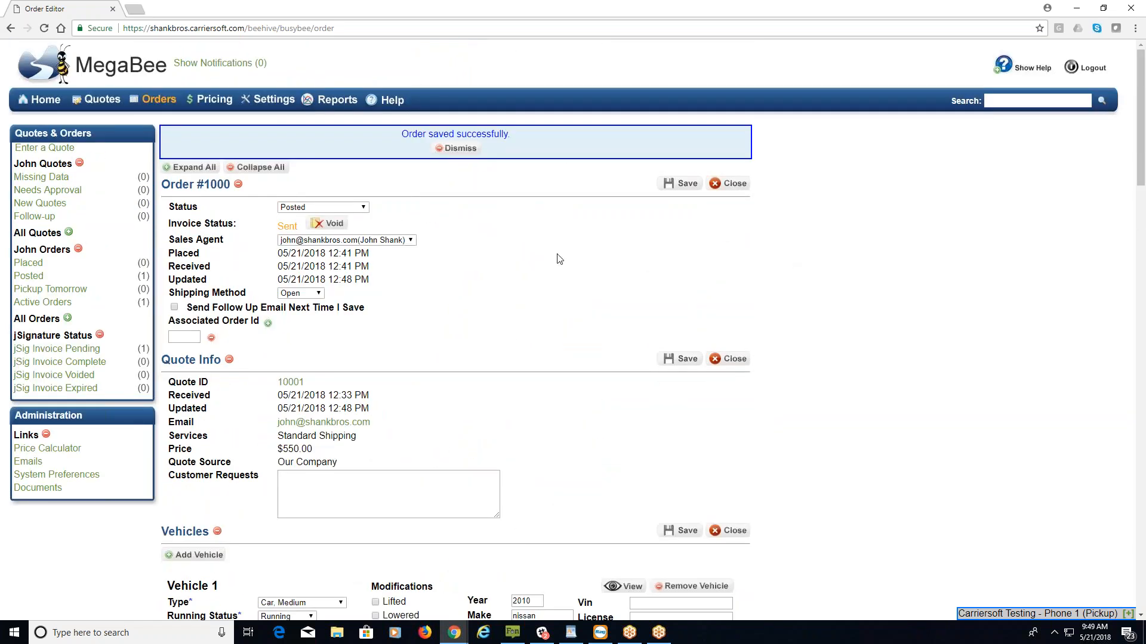
Save order #1000 as Dispatched, then save it again as In Transit.
{"action": "left_click", "coordinate": [364, 207]}
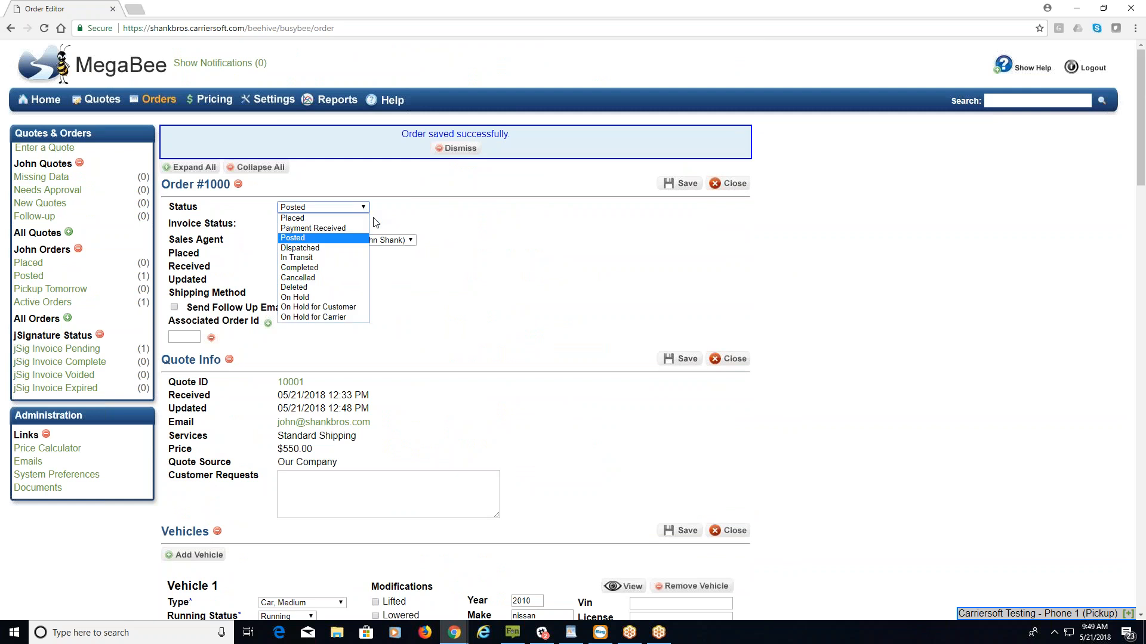
{"action": "left_click", "coordinate": [304, 248]}
{"action": "left_click", "coordinate": [679, 184]}
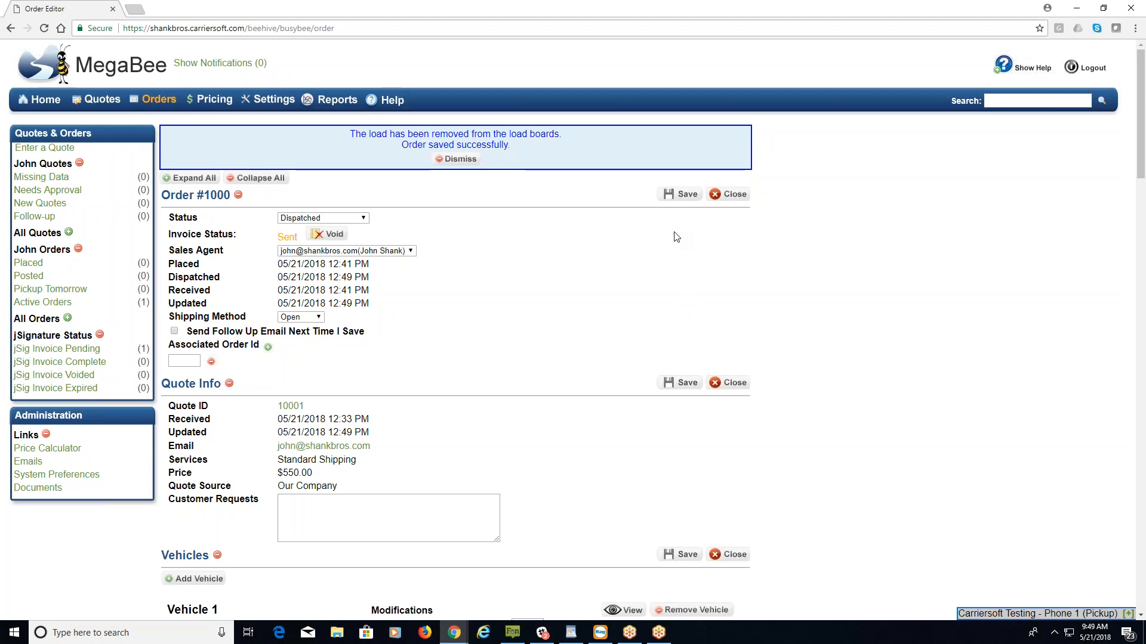
{"action": "left_click", "coordinate": [364, 219]}
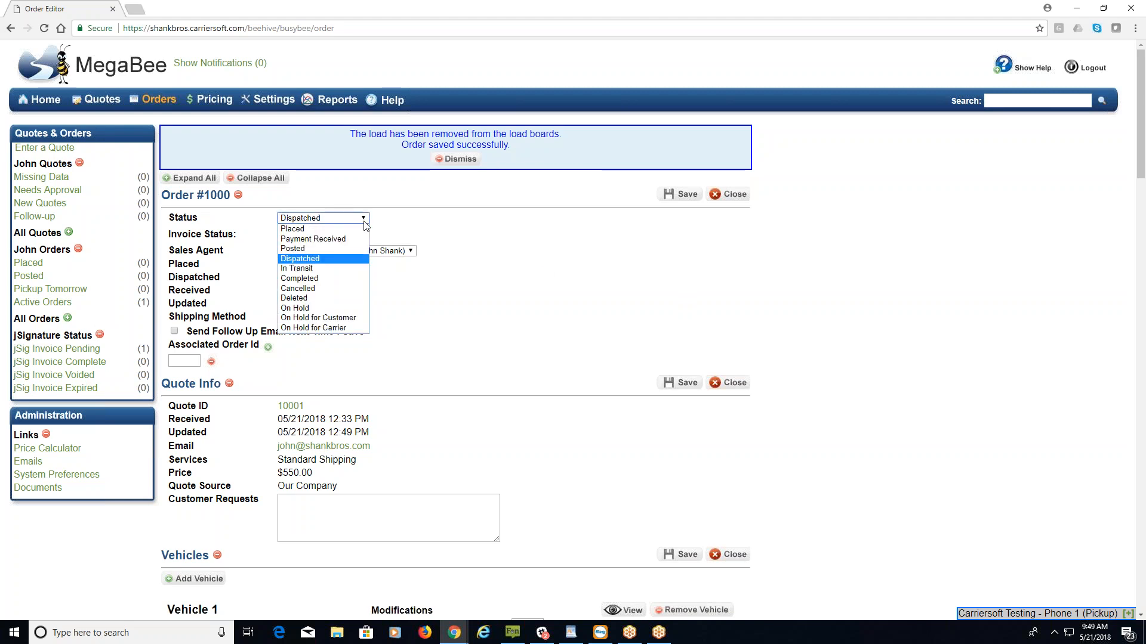
{"action": "left_click", "coordinate": [342, 268]}
{"action": "left_click", "coordinate": [680, 194]}
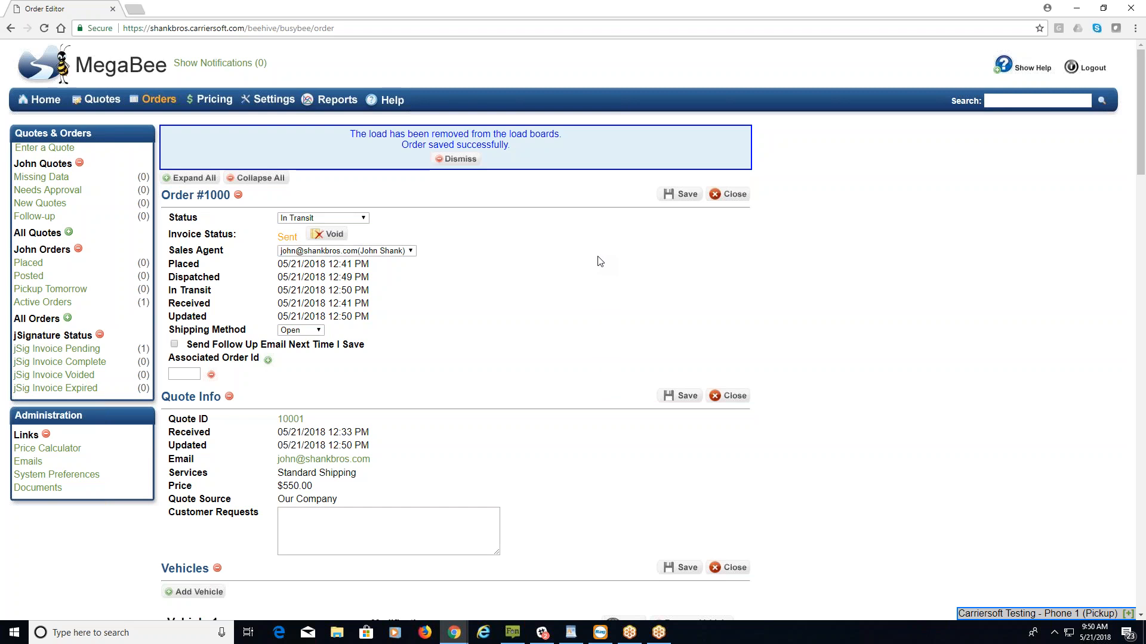
Change the order status to Completed.
{"action": "left_click", "coordinate": [363, 218]}
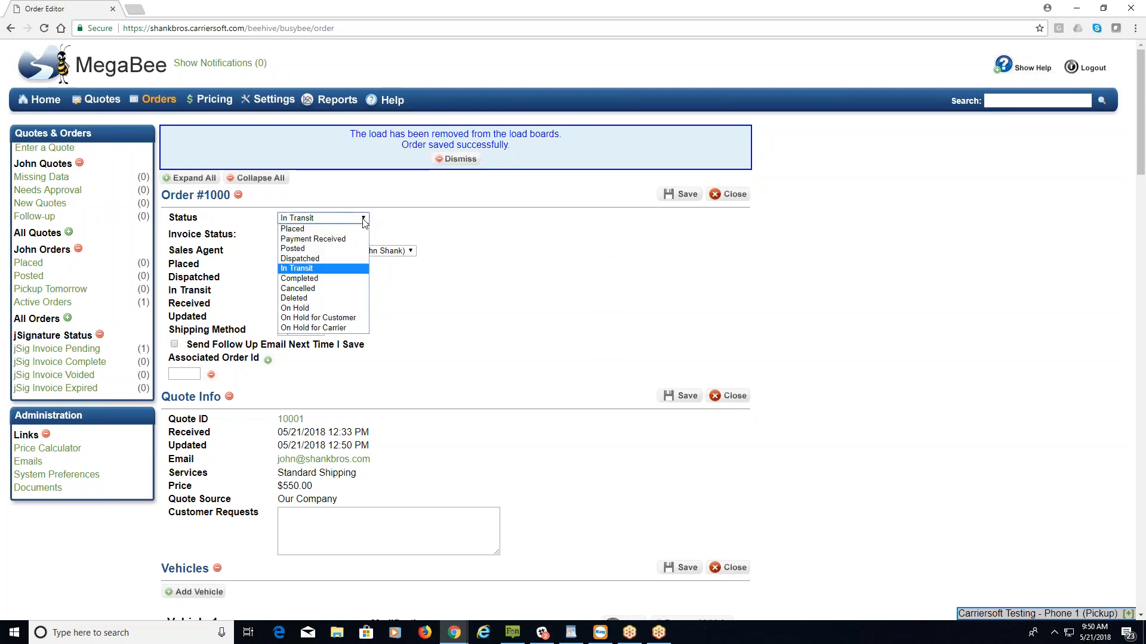
{"action": "left_click", "coordinate": [349, 274]}
{"action": "scroll", "coordinate": [466, 322], "scroll_direction": "down", "scroll_amount": 10}
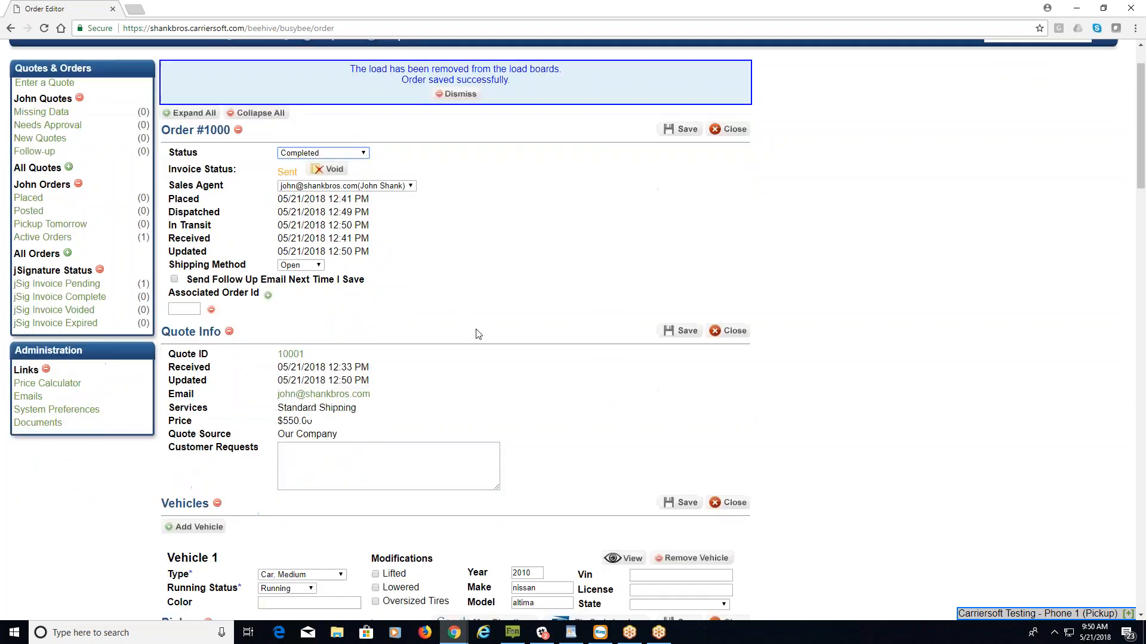
{"action": "scroll", "coordinate": [478, 337], "scroll_direction": "down", "scroll_amount": 4}
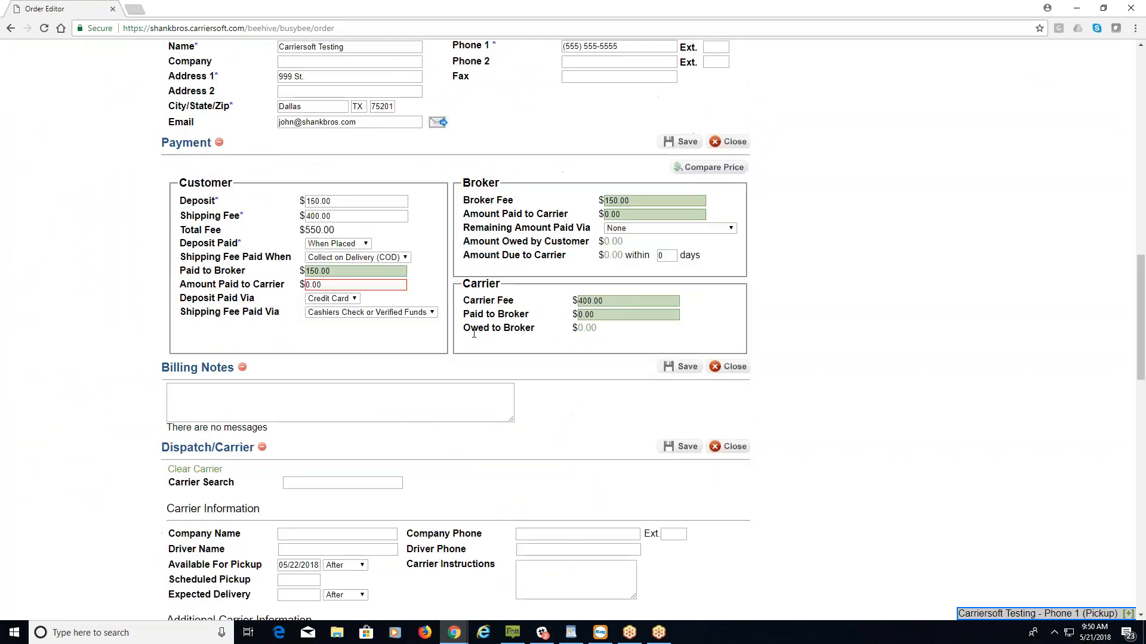
Enter 400.00 as Amount Paid to Carrier and save the Payment section.
{"action": "left_click", "coordinate": [346, 287]}
{"action": "type", "text": "400.00"}
{"action": "left_click", "coordinate": [292, 284]}
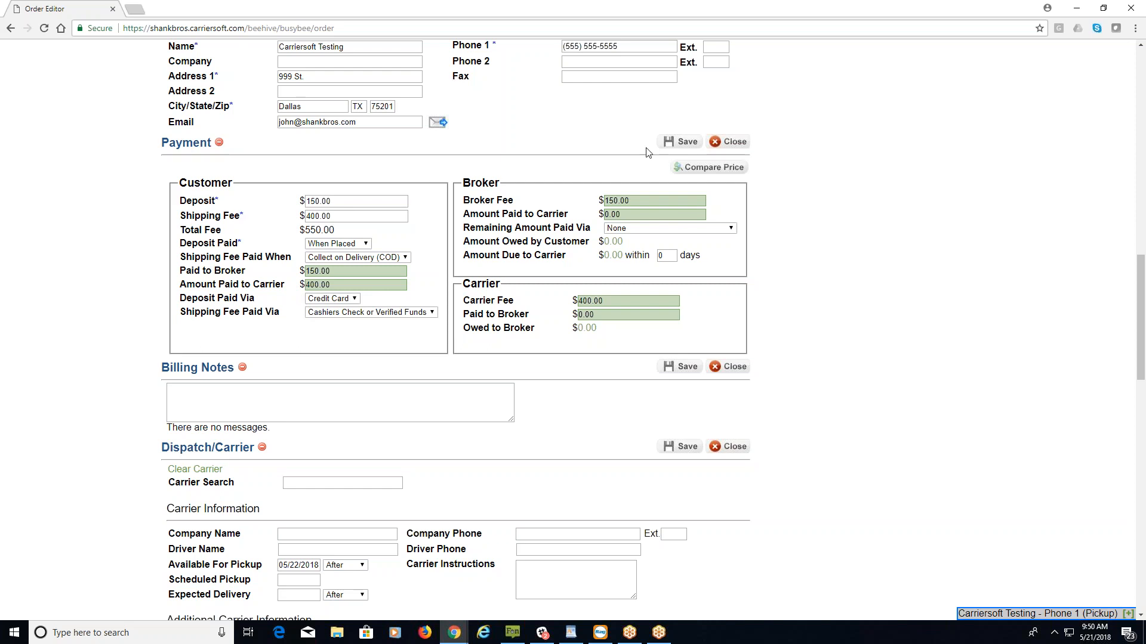
{"action": "left_click", "coordinate": [678, 142]}
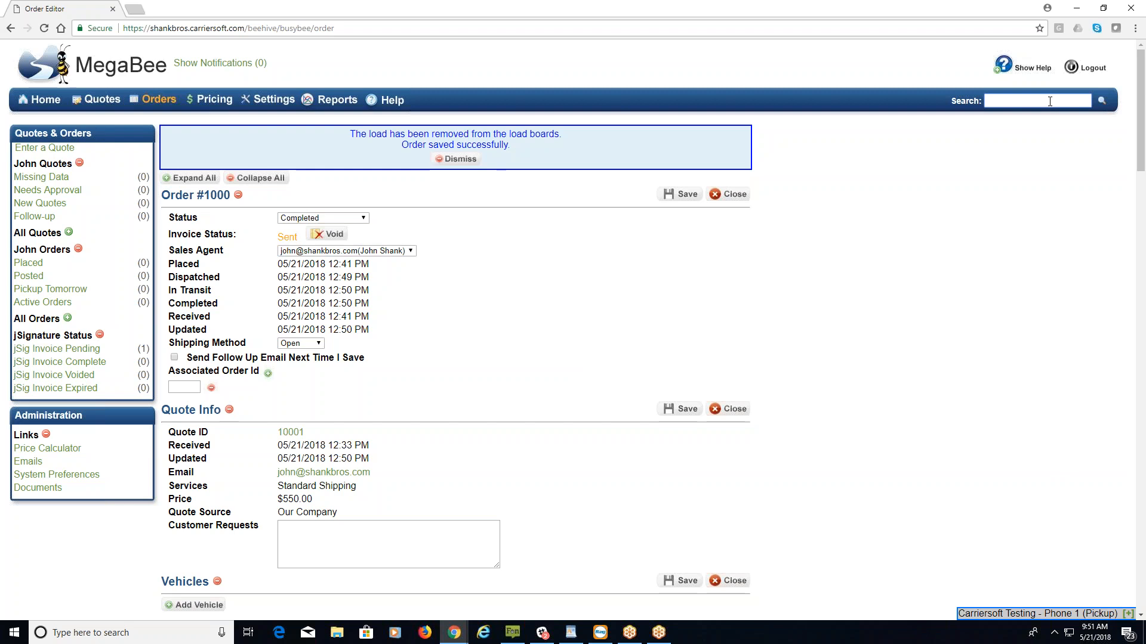
Search for 1000, open the Order - 1000 result, then go to the Quotes list.
{"action": "type", "text": "1000"}
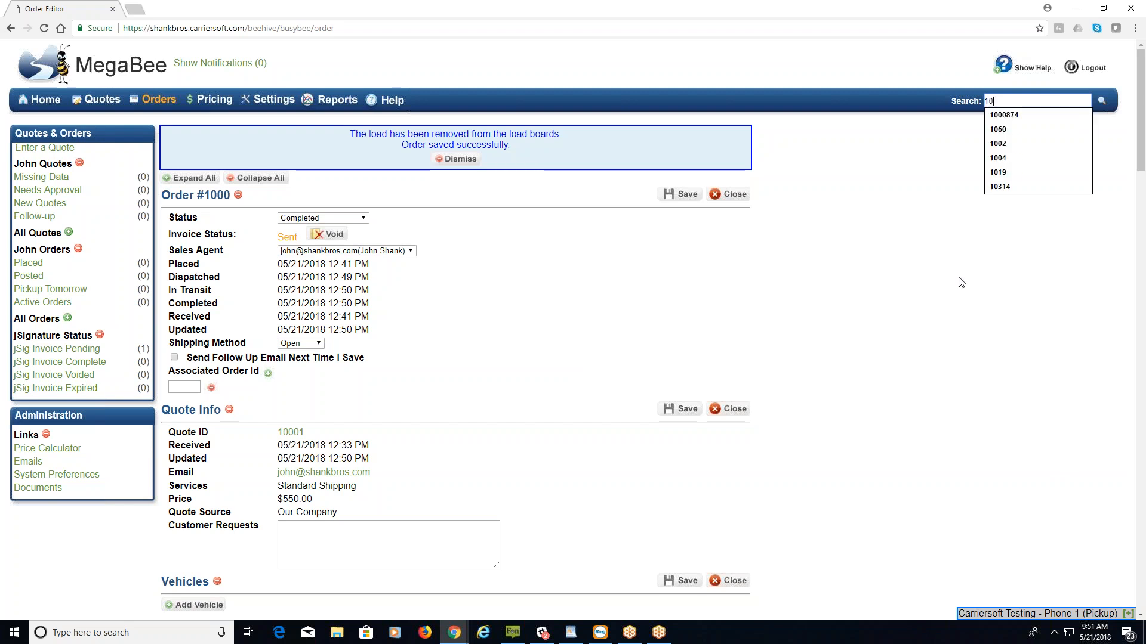
{"action": "key", "text": "Return"}
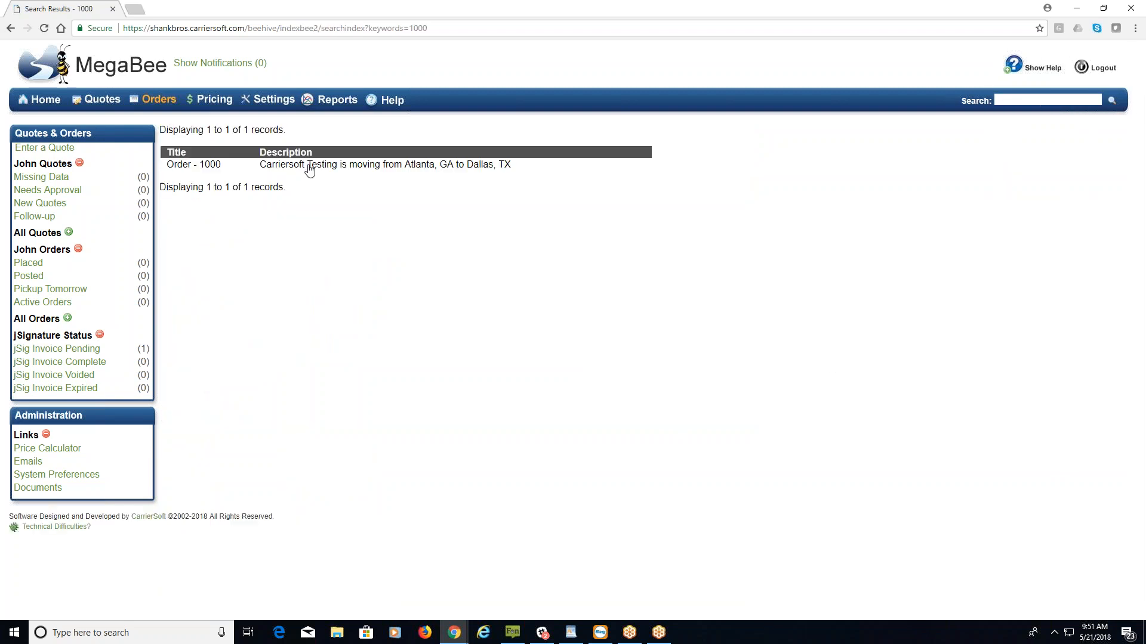
{"action": "left_click", "coordinate": [306, 165]}
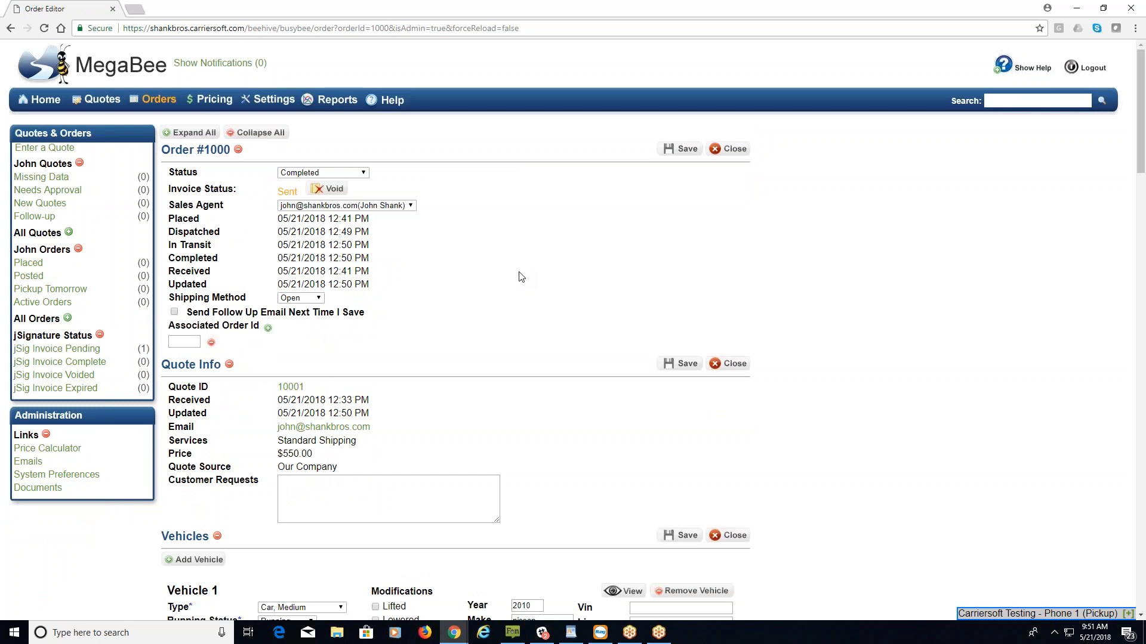
{"action": "left_click", "coordinate": [1038, 101]}
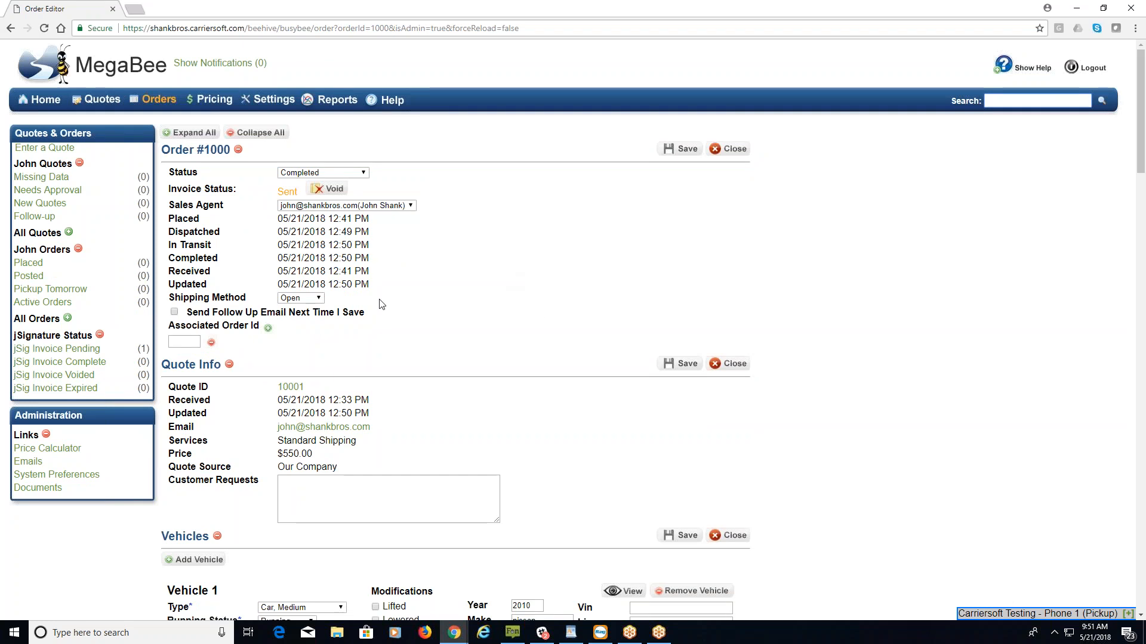
{"action": "left_click", "coordinate": [100, 105]}
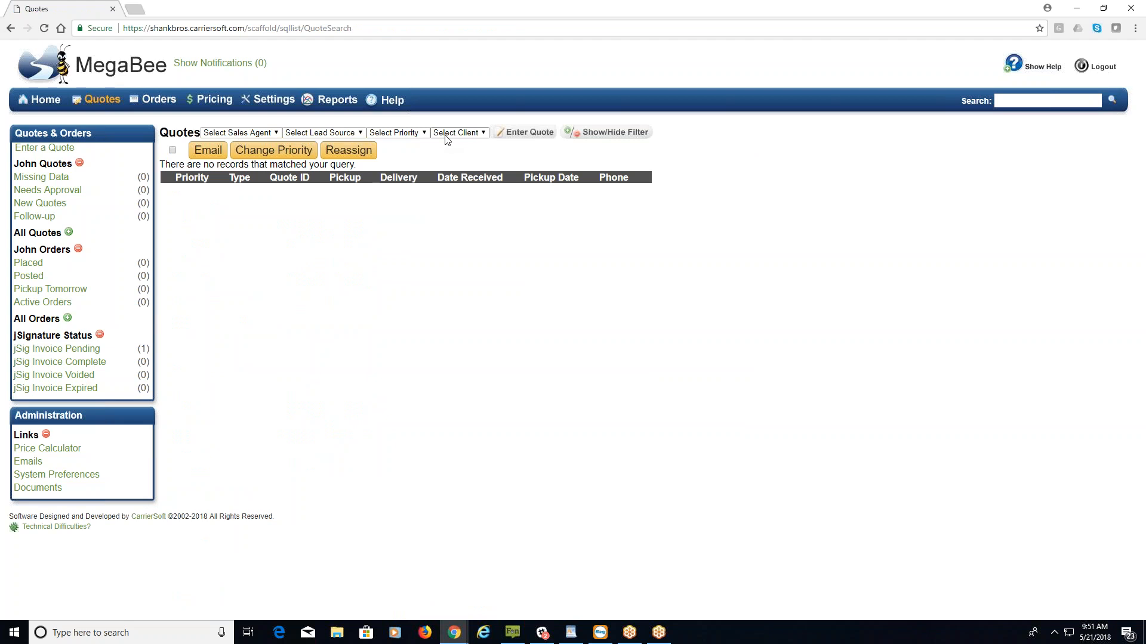
Filter quotes by one sales agent and New priority, then switch to the Orders list.
{"action": "left_click", "coordinate": [277, 133]}
{"action": "left_click", "coordinate": [260, 153]}
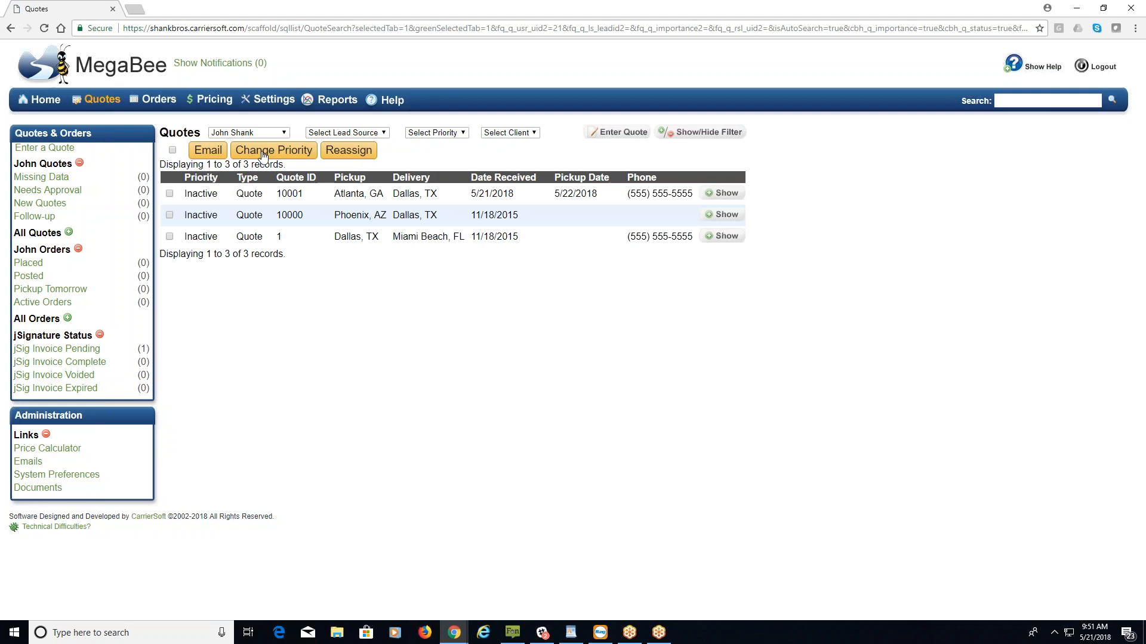
{"action": "left_click", "coordinate": [461, 133]}
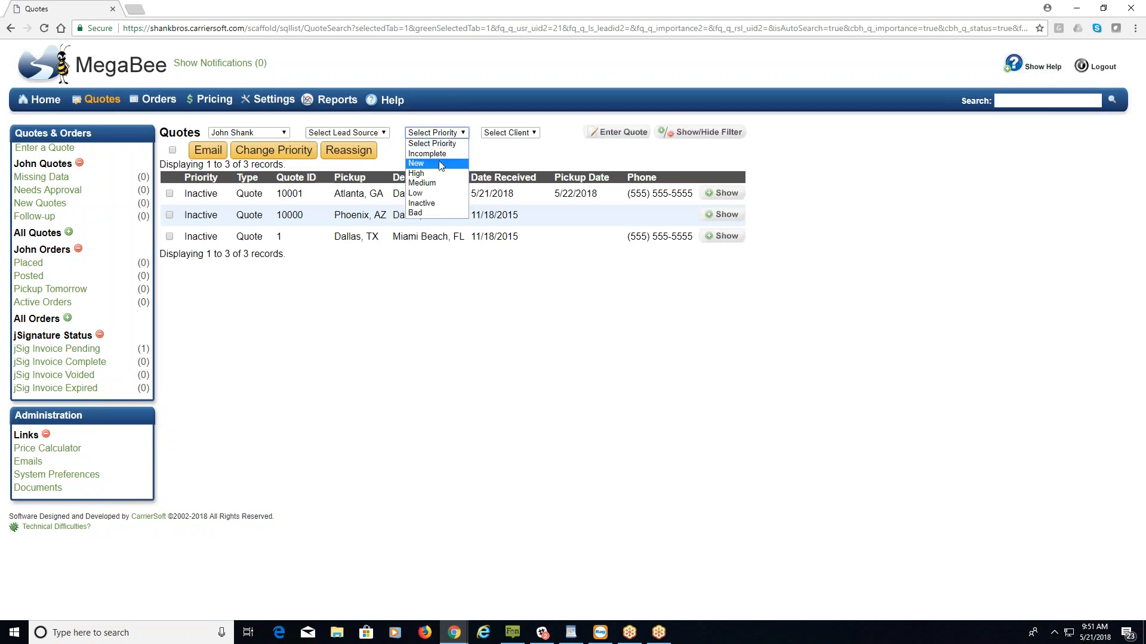
{"action": "left_click", "coordinate": [461, 163]}
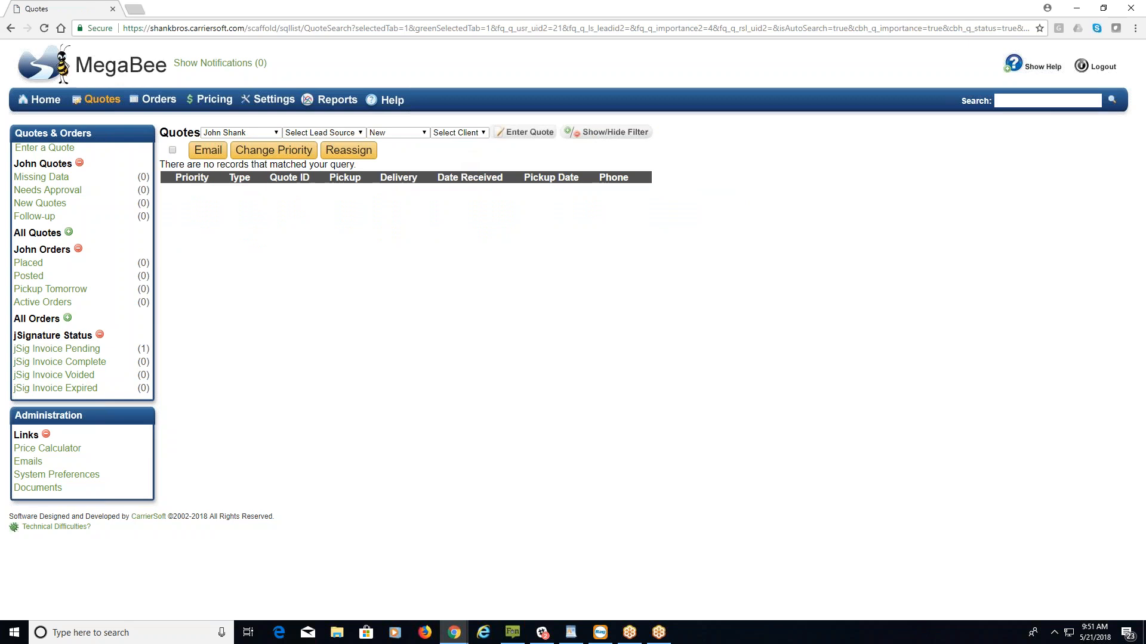
{"action": "left_click", "coordinate": [159, 103]}
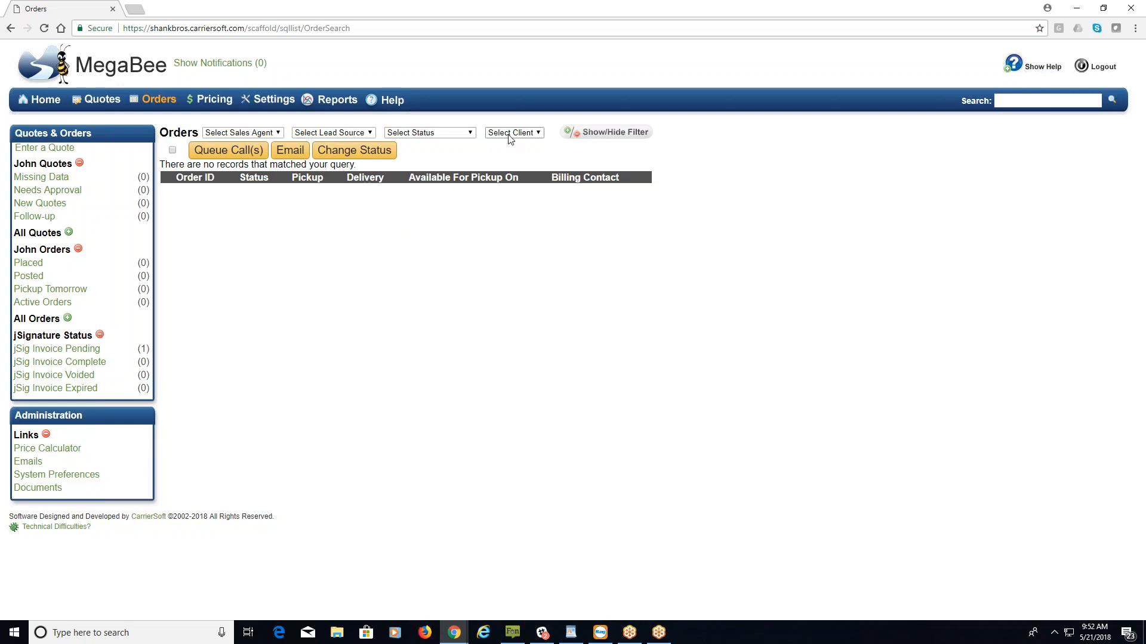
Show the order filter, switch to Advanced Search, and look through its order ID, status, pickup and delivery fields.
{"action": "left_click", "coordinate": [600, 132]}
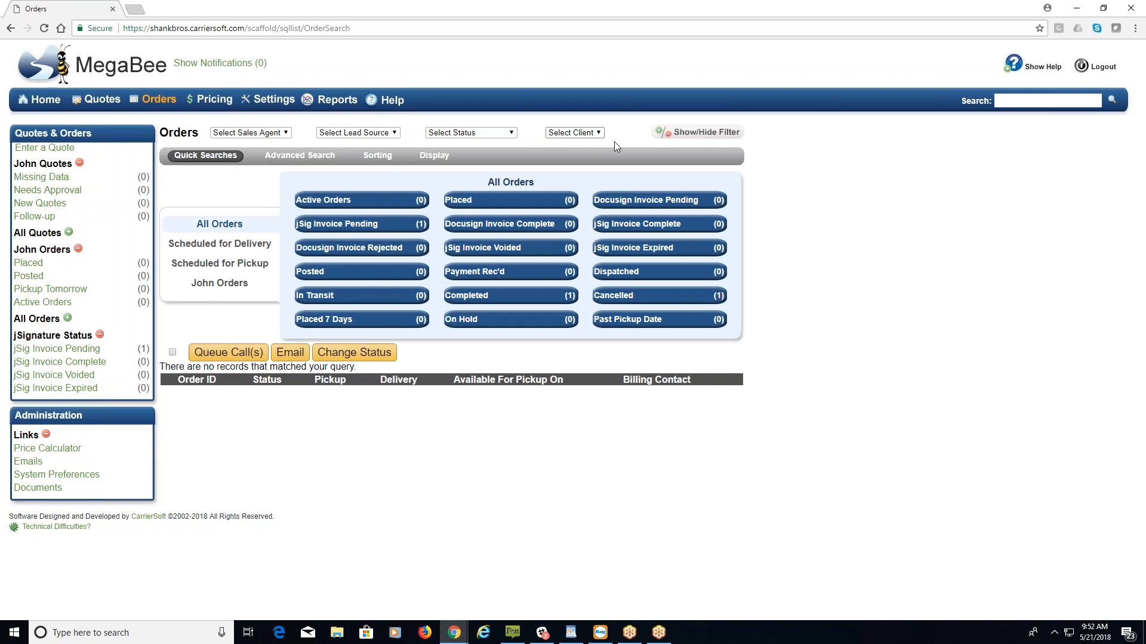
{"action": "left_click", "coordinate": [292, 157]}
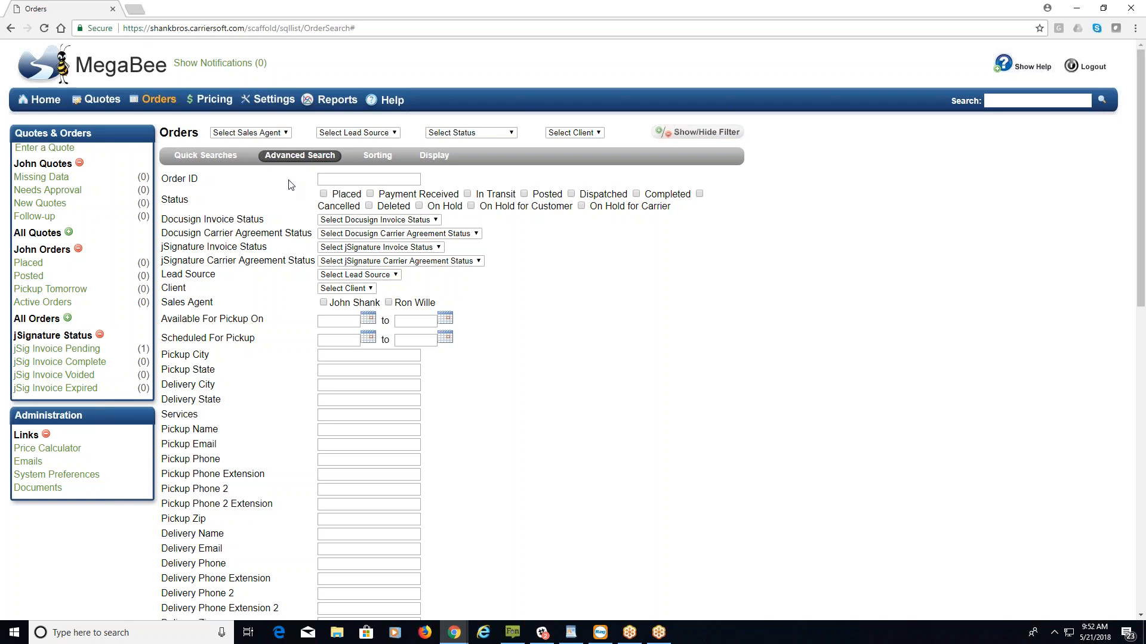
{"action": "scroll", "coordinate": [291, 185], "scroll_direction": "down", "scroll_amount": 7}
{"action": "scroll", "coordinate": [285, 195], "scroll_direction": "down", "scroll_amount": 4}
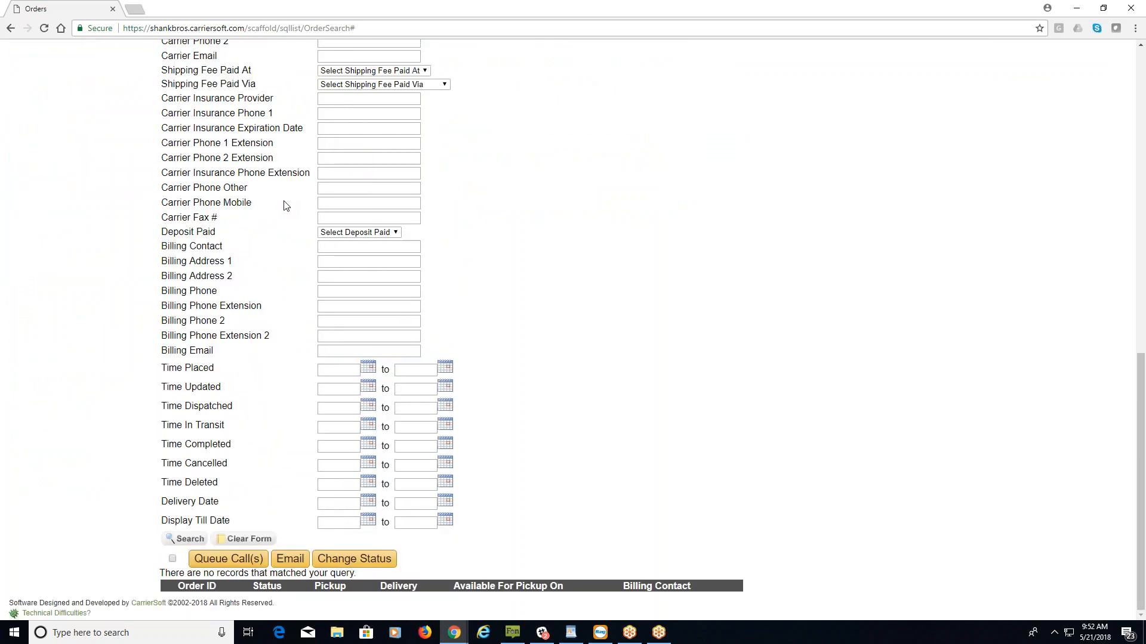
{"action": "scroll", "coordinate": [287, 203], "scroll_direction": "up", "scroll_amount": 10}
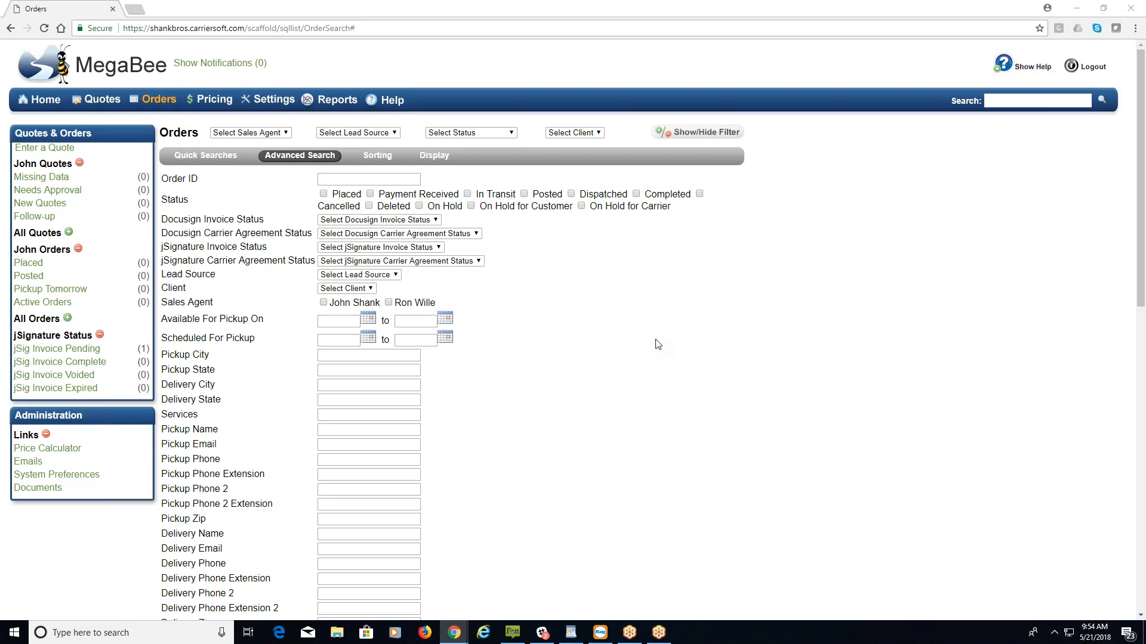
Open the Windows calendar flyout, then close it to return to the blank advanced order search.
{"action": "left_click", "coordinate": [1092, 633]}
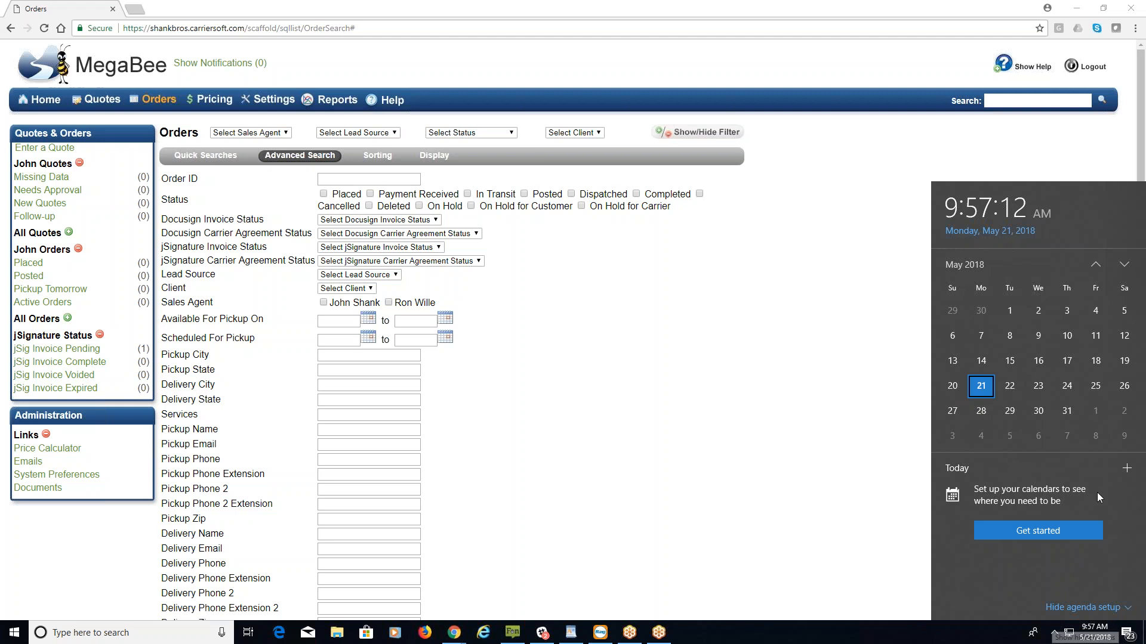
{"action": "left_click", "coordinate": [857, 289]}
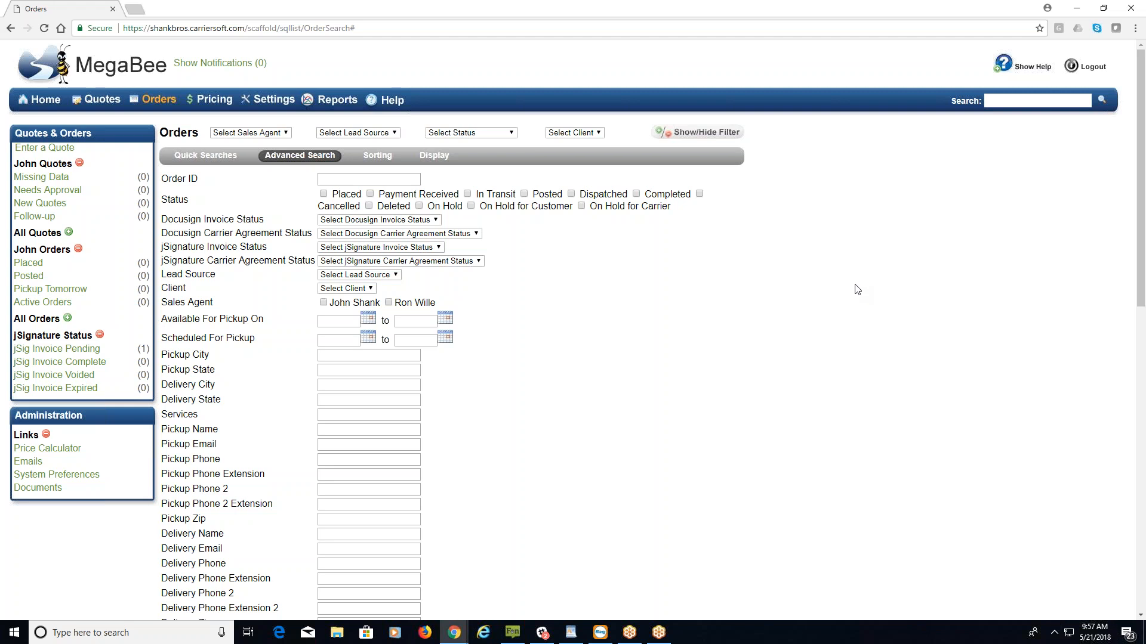